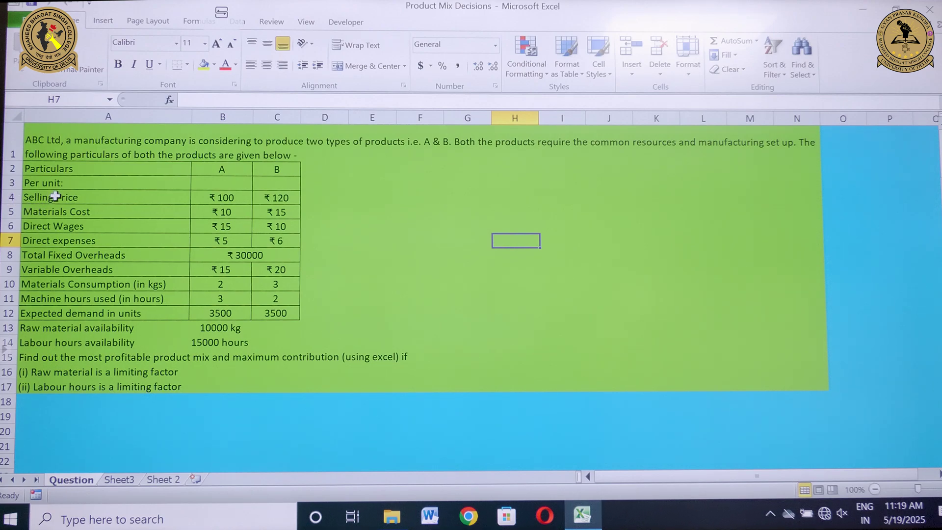
Step: Examine the per-unit particulars, resource availability and the two limiting-factor requirements for products A and B on the Question sheet
{"action": "left_click_drag", "start_coordinate": [55, 197], "coordinate": [253, 205]}
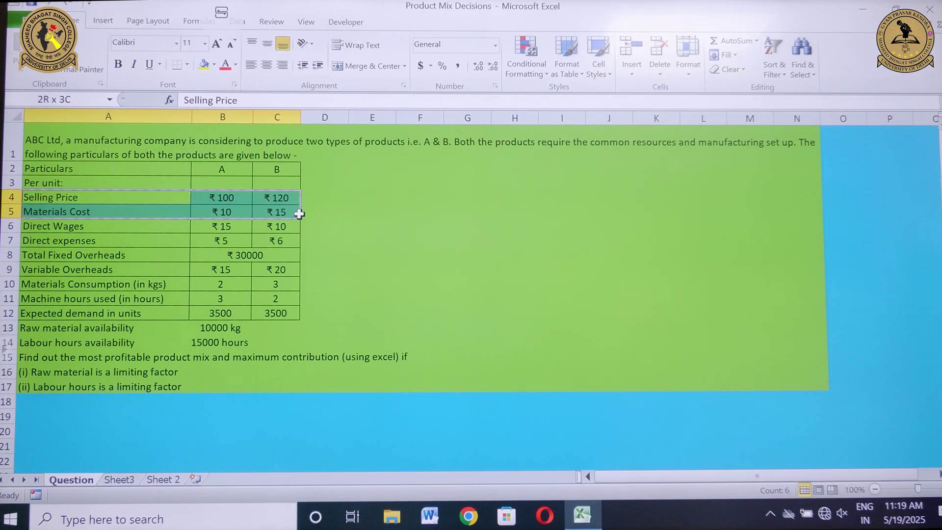
{"action": "left_click_drag", "start_coordinate": [299, 213], "coordinate": [298, 275]}
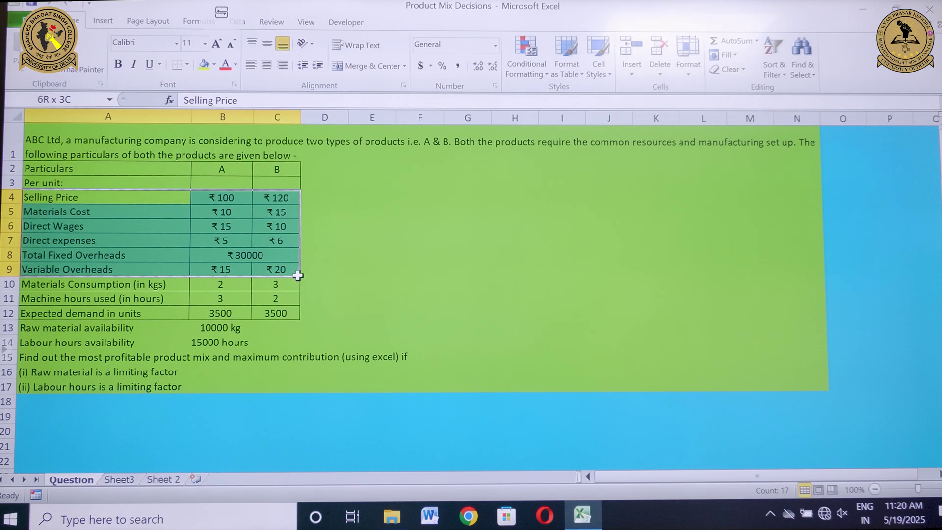
{"action": "left_click_drag", "start_coordinate": [298, 275], "coordinate": [298, 284]}
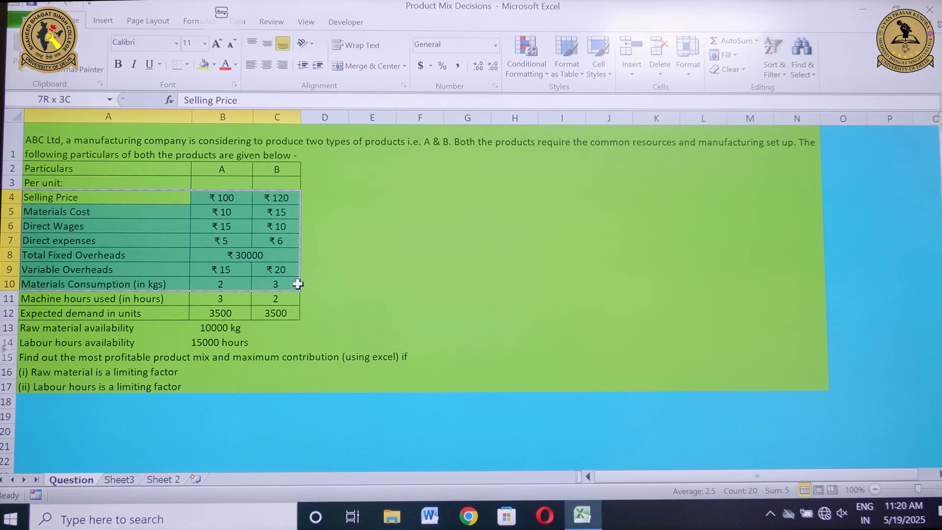
{"action": "left_click_drag", "start_coordinate": [298, 284], "coordinate": [296, 294]}
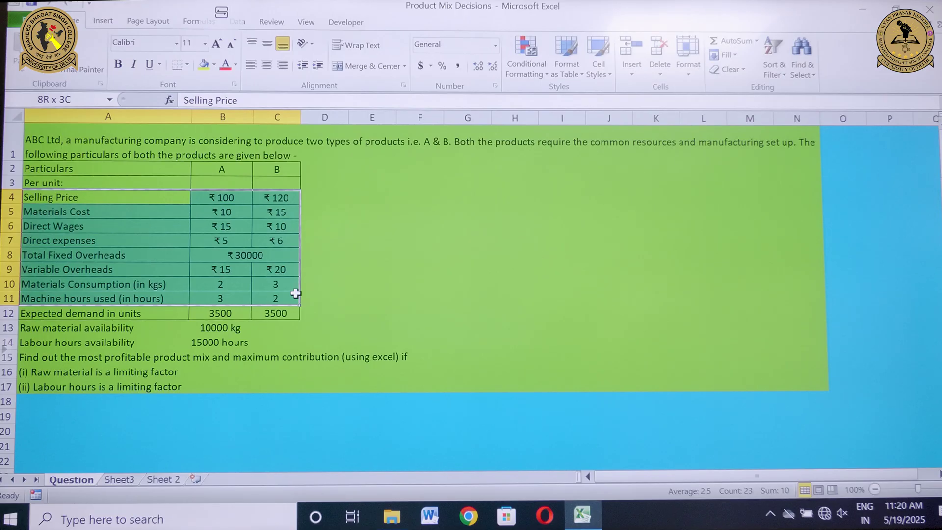
{"action": "left_click_drag", "start_coordinate": [295, 294], "coordinate": [297, 309]}
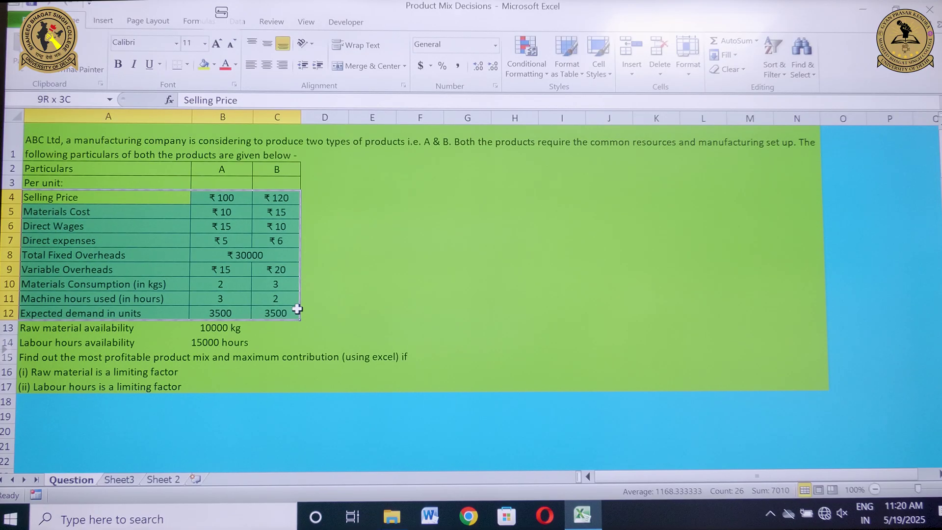
{"action": "left_click_drag", "start_coordinate": [298, 309], "coordinate": [299, 328]}
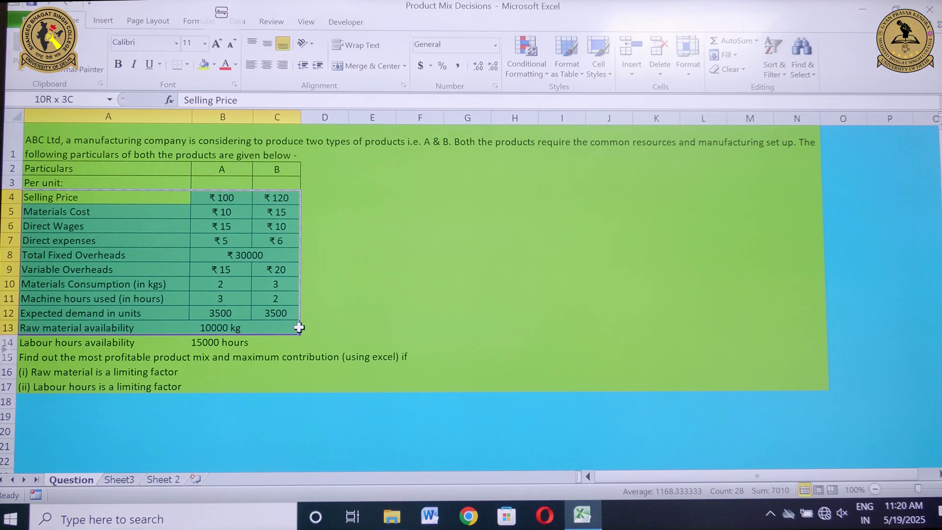
{"action": "left_click_drag", "start_coordinate": [299, 328], "coordinate": [291, 347]}
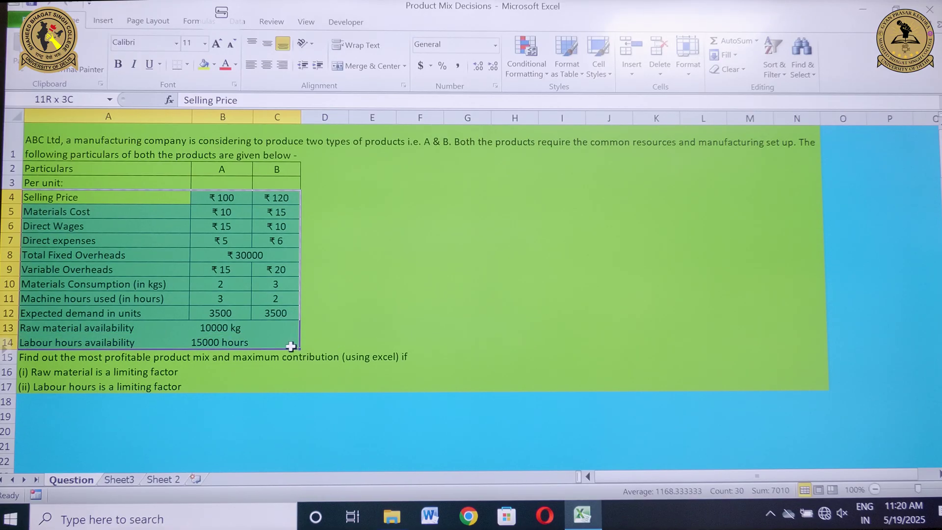
{"action": "left_click_drag", "start_coordinate": [291, 347], "coordinate": [292, 346]}
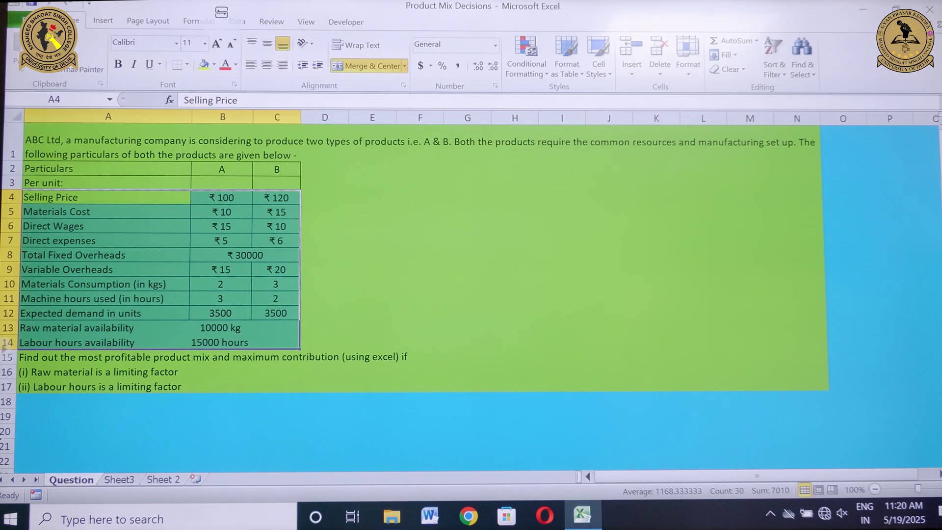
{"action": "left_click", "coordinate": [6, 356]}
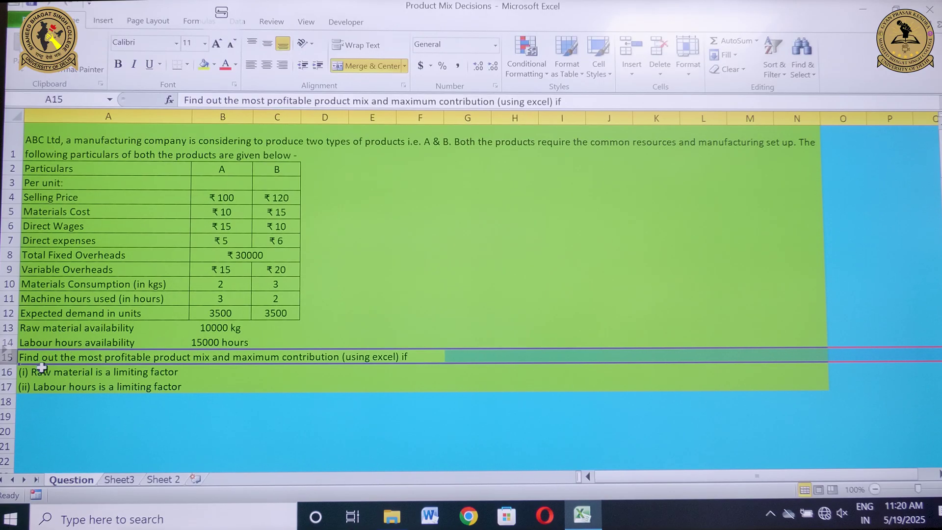
{"action": "left_click", "coordinate": [6, 372]}
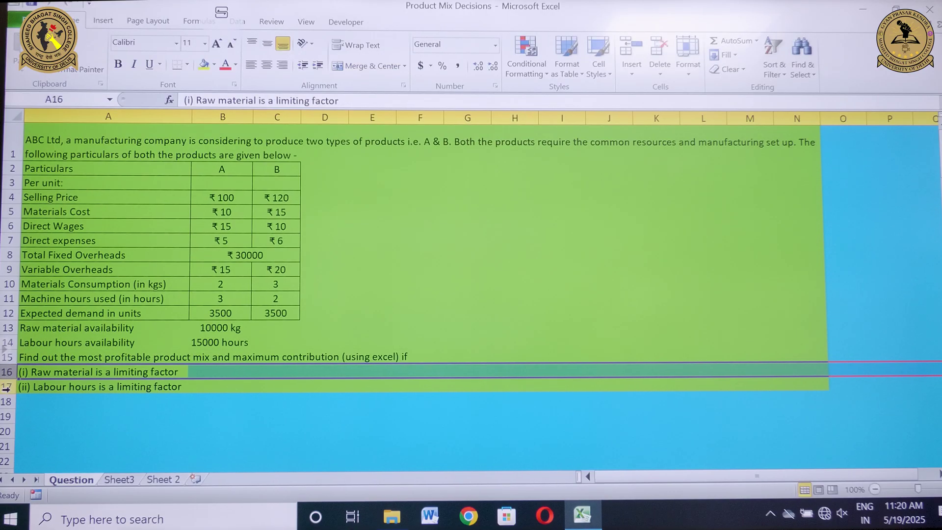
{"action": "left_click", "coordinate": [7, 387]}
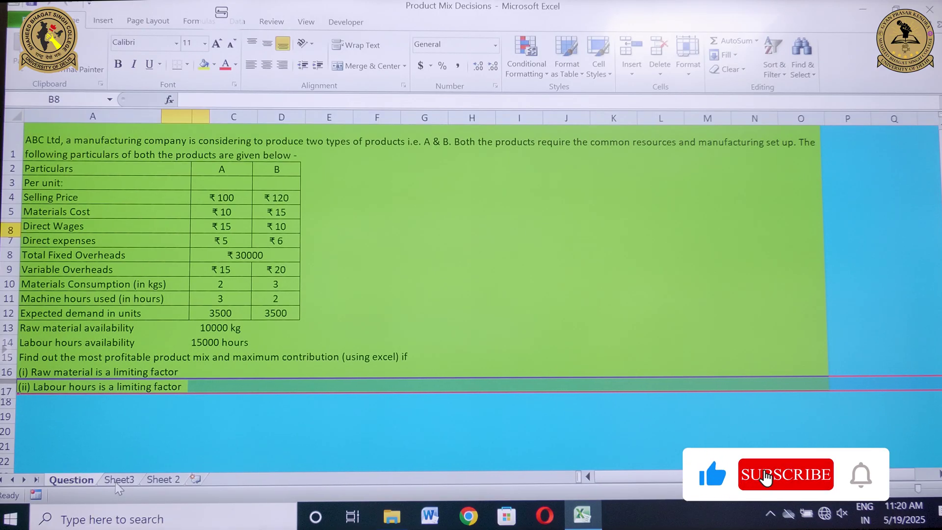
Step: Switch to Sheet3 and check that the Solver Add-in is active and the Solver command is available
{"action": "left_click", "coordinate": [117, 480]}
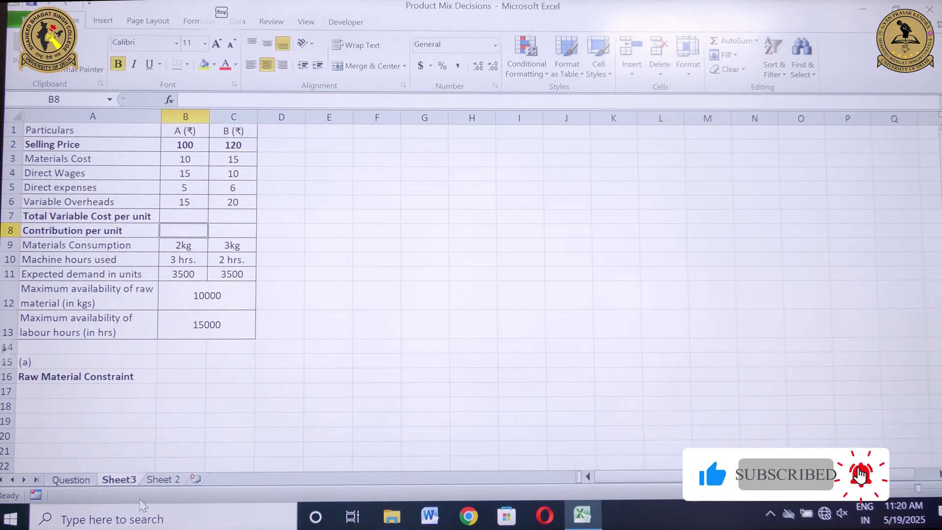
{"action": "left_click", "coordinate": [17, 19]}
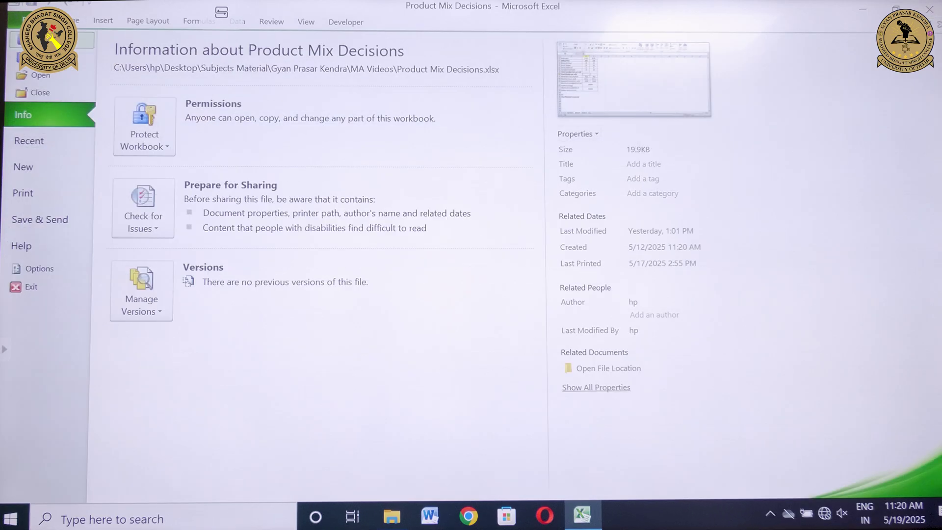
{"action": "left_click", "coordinate": [58, 265]}
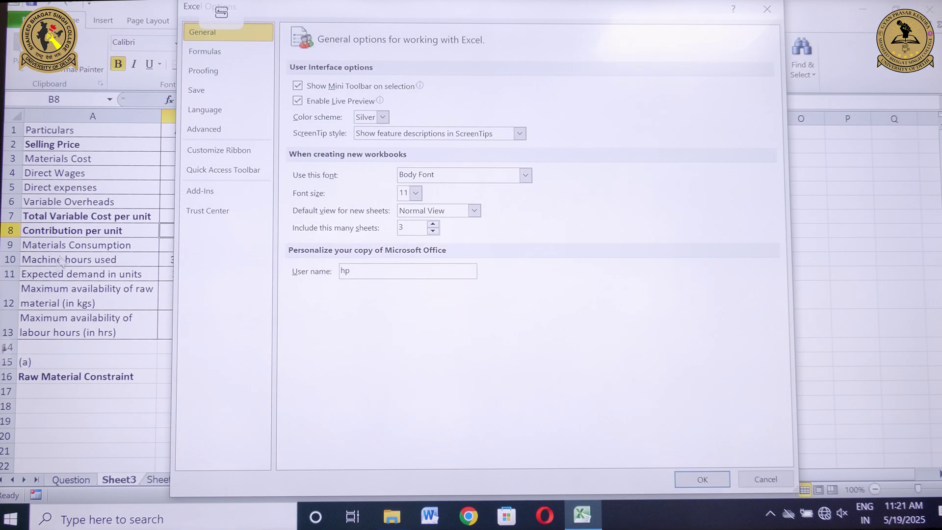
{"action": "left_click", "coordinate": [232, 196]}
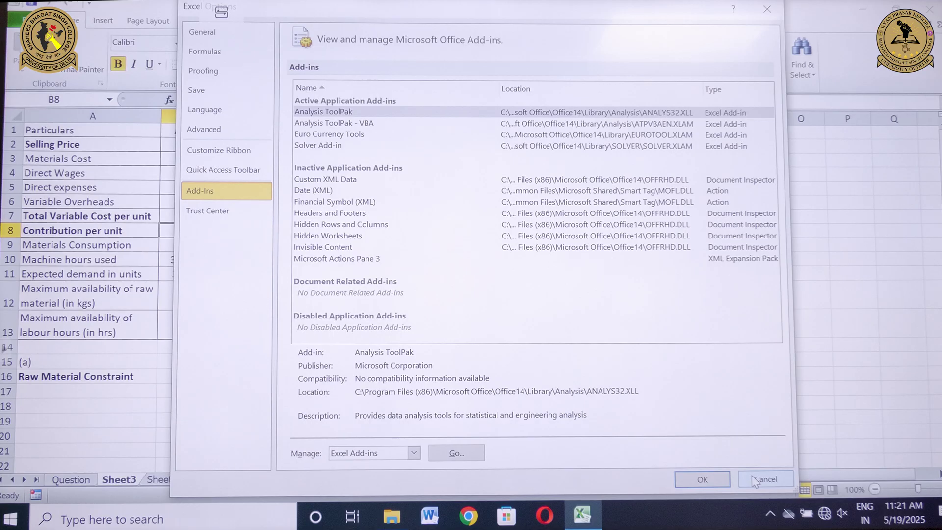
{"action": "left_click", "coordinate": [700, 481]}
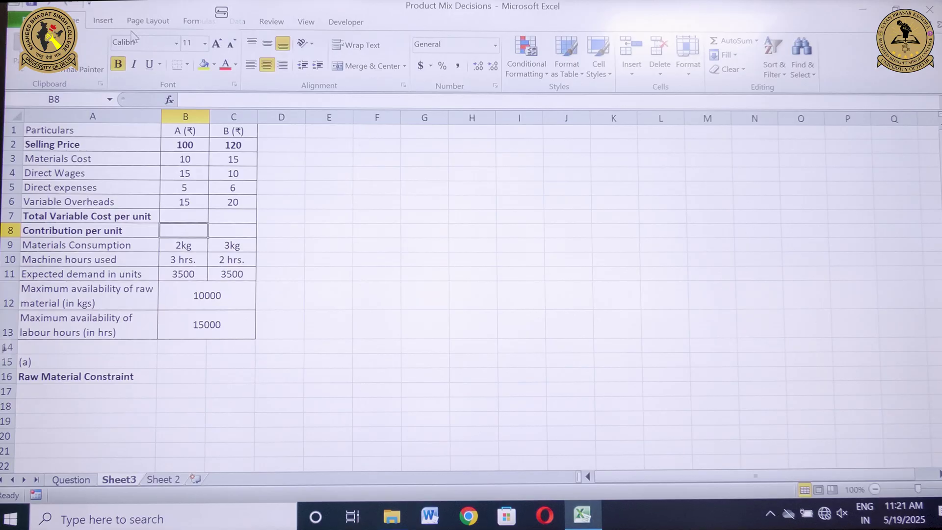
{"action": "left_click", "coordinate": [239, 22]}
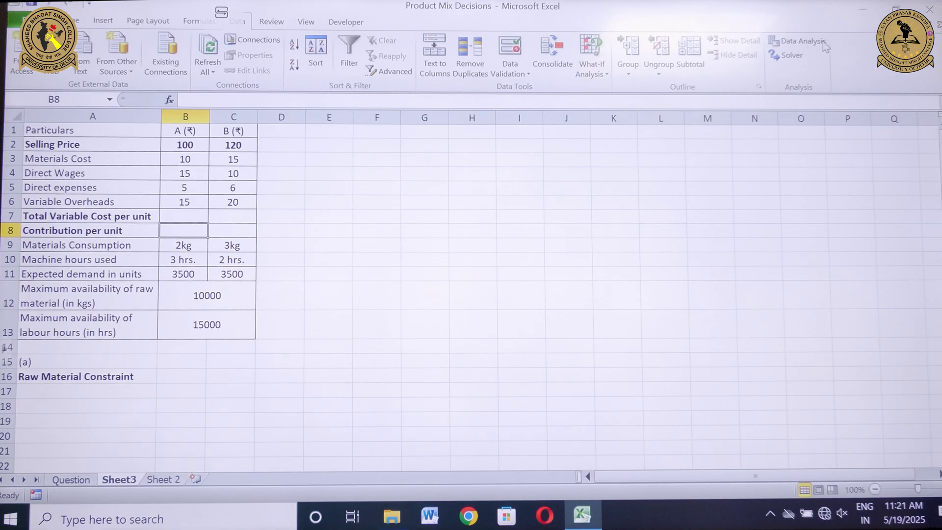
{"action": "left_click_drag", "start_coordinate": [493, 244], "coordinate": [520, 245]}
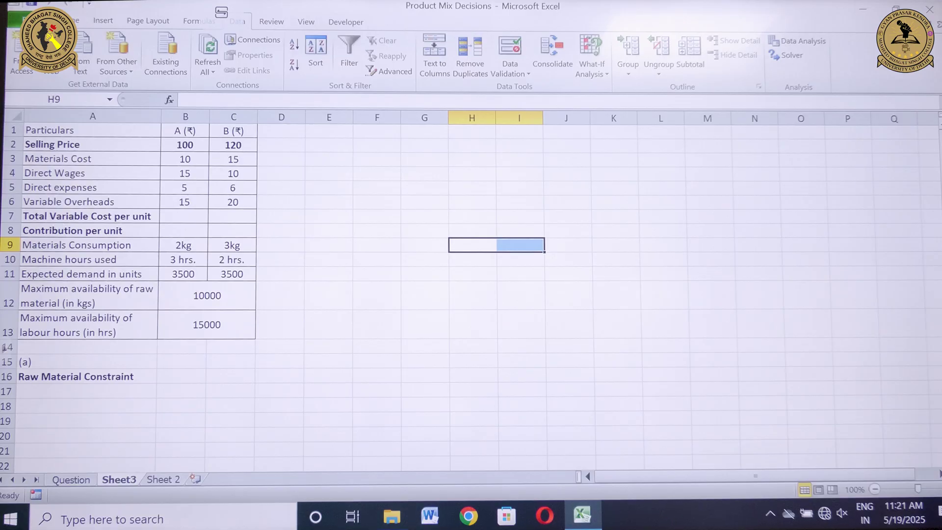
Step: Calculate product A's total variable cost per unit in B7 with =SUM(B3:B6) and copy the formula to C7 for product B
{"action": "left_click_drag", "start_coordinate": [106, 146], "coordinate": [221, 182]}
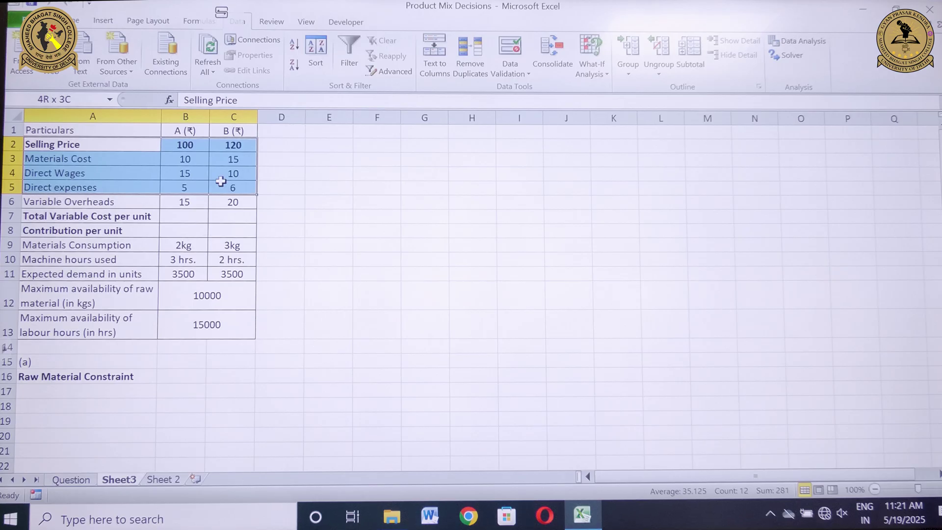
{"action": "left_click_drag", "start_coordinate": [221, 181], "coordinate": [216, 204]}
{"action": "left_click", "coordinate": [192, 217]}
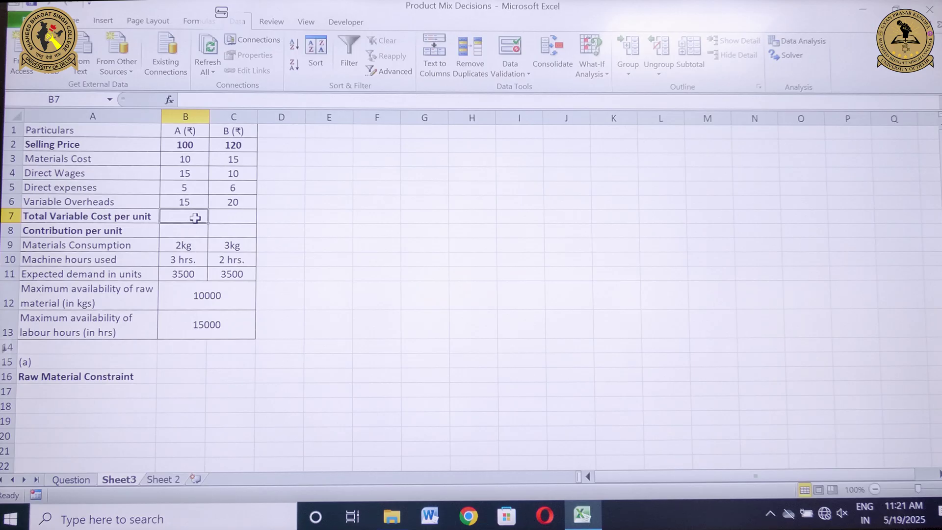
{"action": "type", "text": "=s"}
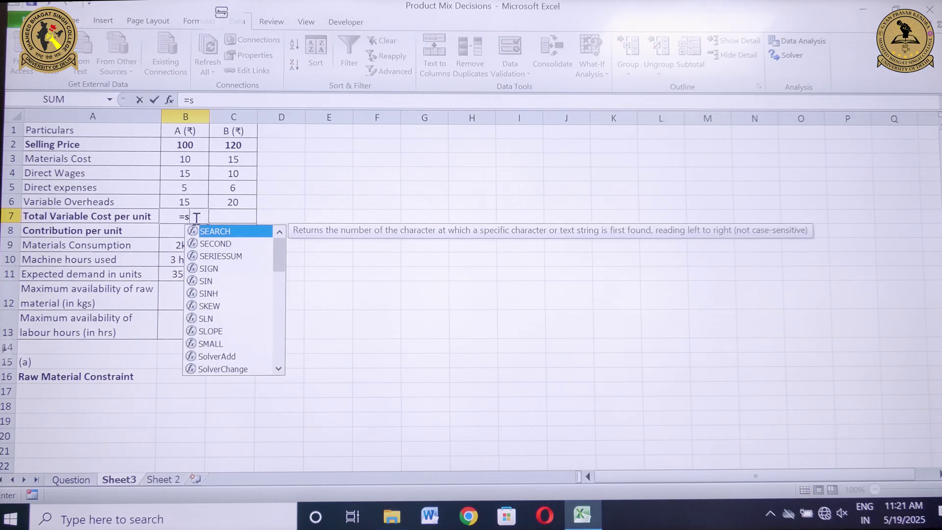
{"action": "type", "text": "um("}
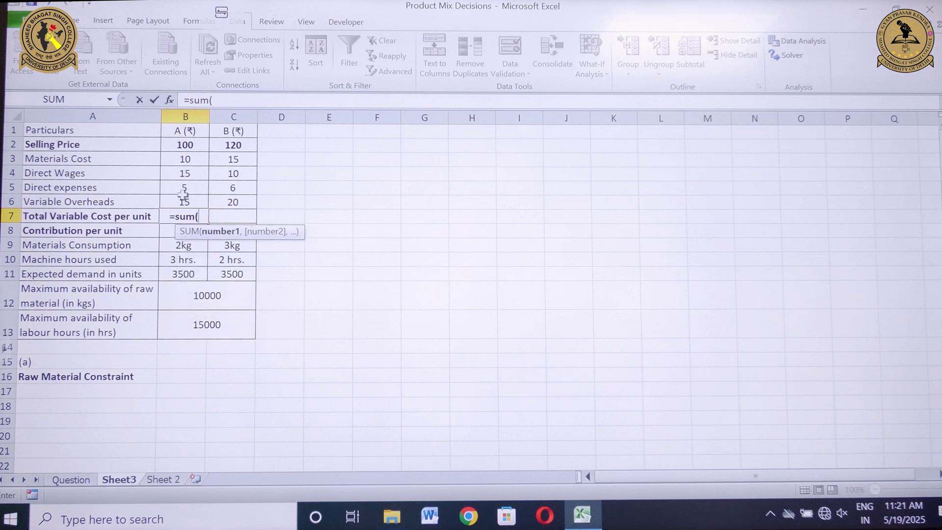
{"action": "left_click_drag", "start_coordinate": [179, 158], "coordinate": [178, 205]}
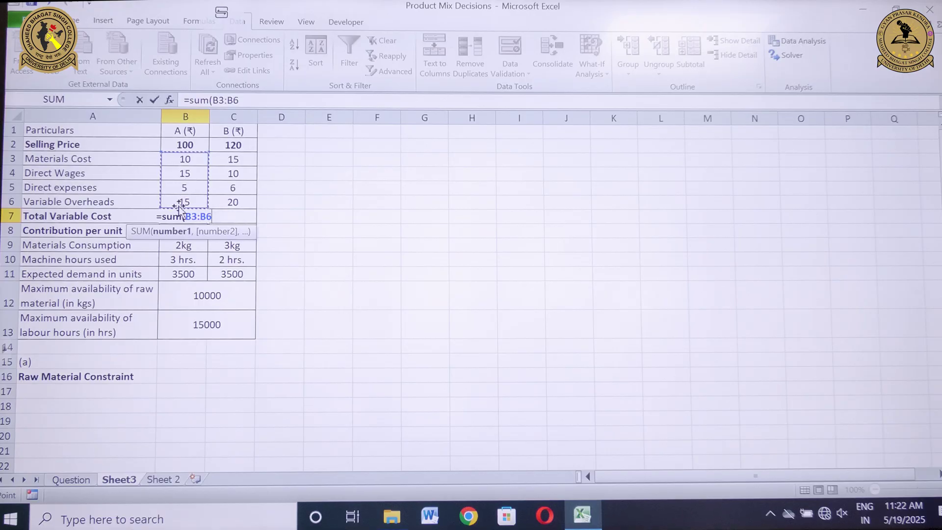
{"action": "type", "text": ")"}
{"action": "key", "text": "Return"}
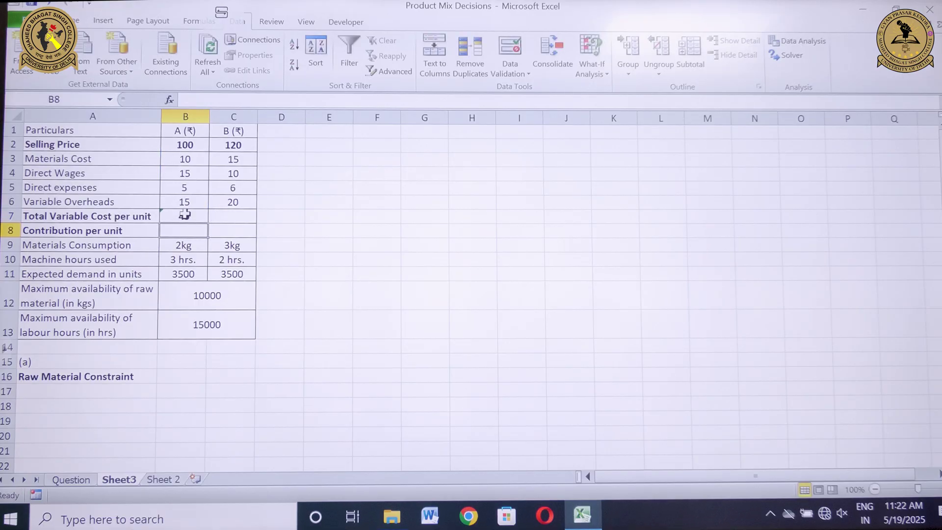
{"action": "left_click", "coordinate": [184, 215]}
{"action": "left_click_drag", "start_coordinate": [208, 223], "coordinate": [239, 218]}
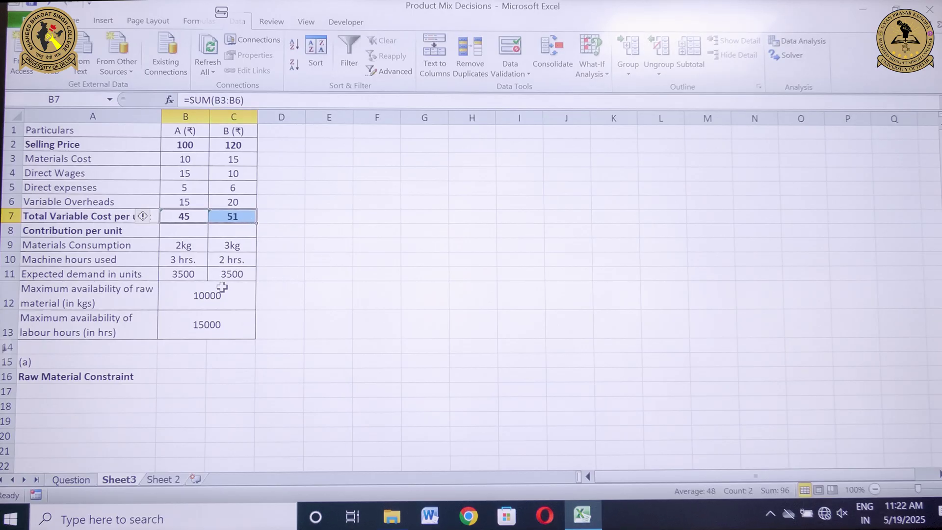
Step: Calculate product A's contribution per unit in B8 with =B2-B7 and copy the formula to C8 for product B
{"action": "left_click", "coordinate": [169, 231]}
{"action": "type", "text": "="}
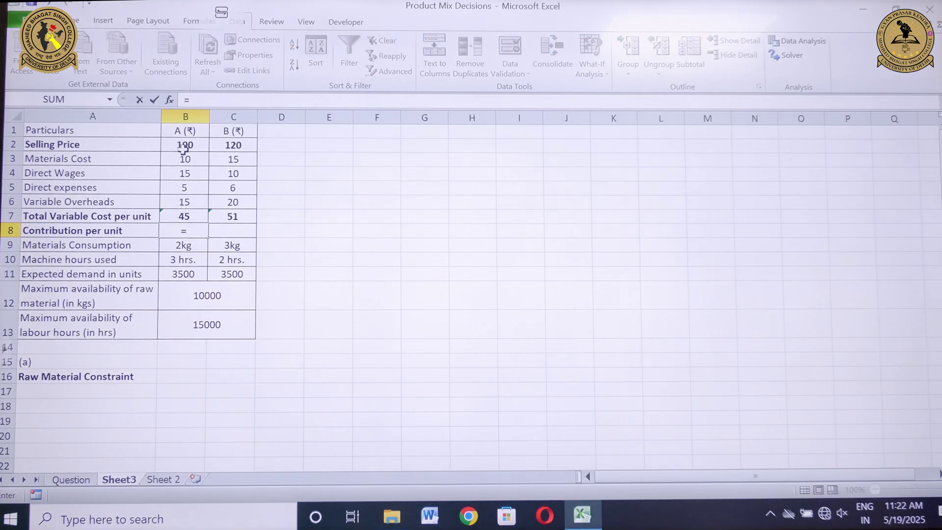
{"action": "left_click", "coordinate": [183, 147]}
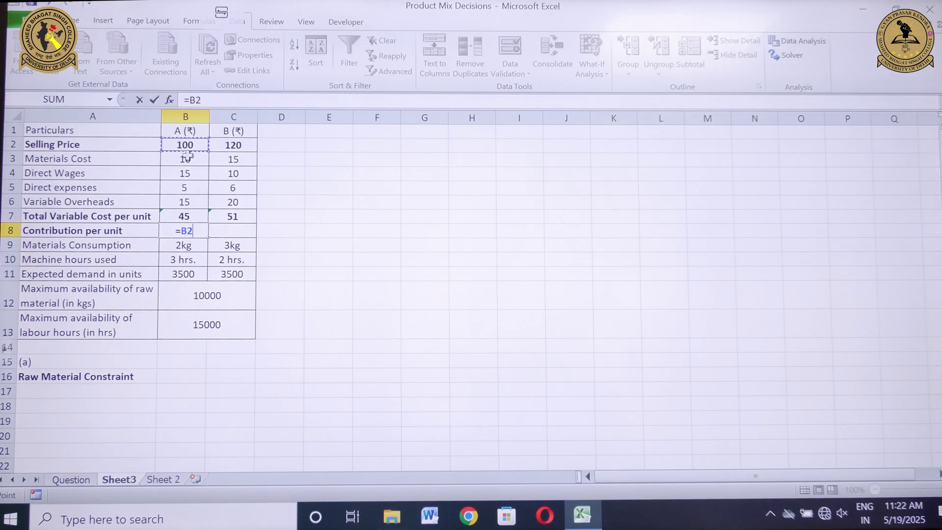
{"action": "type", "text": "-"}
{"action": "left_click", "coordinate": [175, 215]}
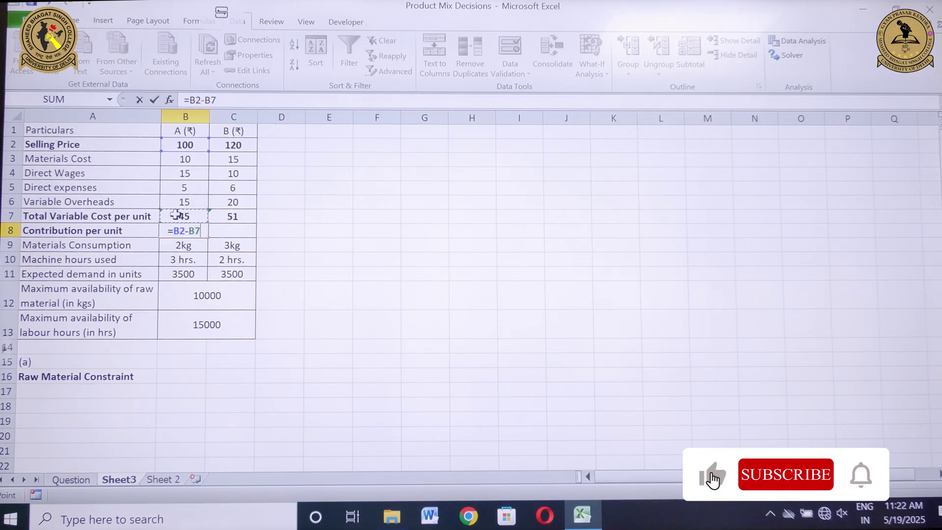
{"action": "key", "text": "Return"}
{"action": "left_click", "coordinate": [199, 234]}
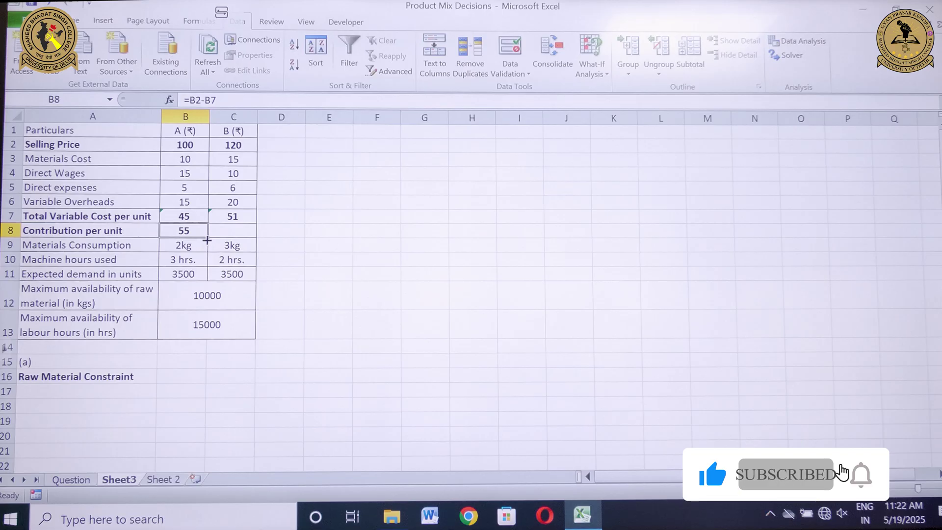
{"action": "left_click_drag", "start_coordinate": [207, 238], "coordinate": [234, 234]}
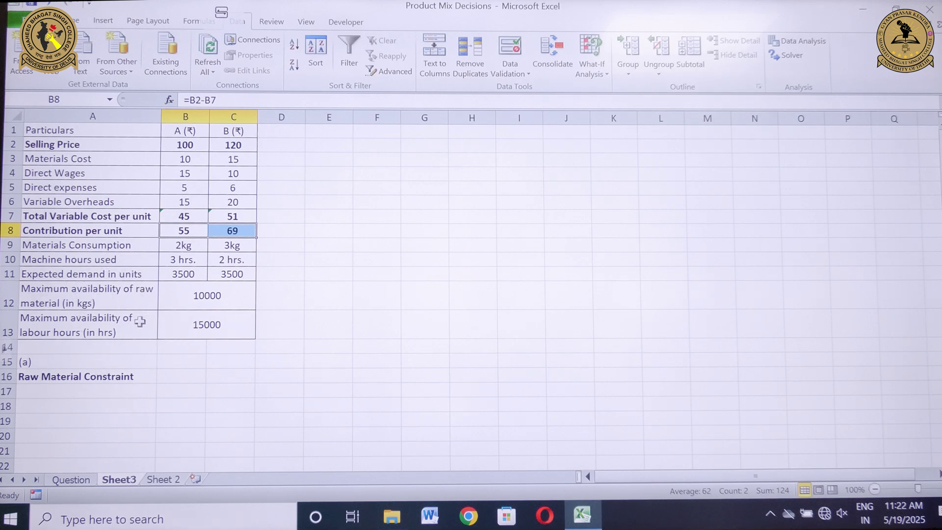
Step: Enter the column headings A in B17 and B in C17 below the Raw Material Constraint title
{"action": "left_click", "coordinate": [52, 388]}
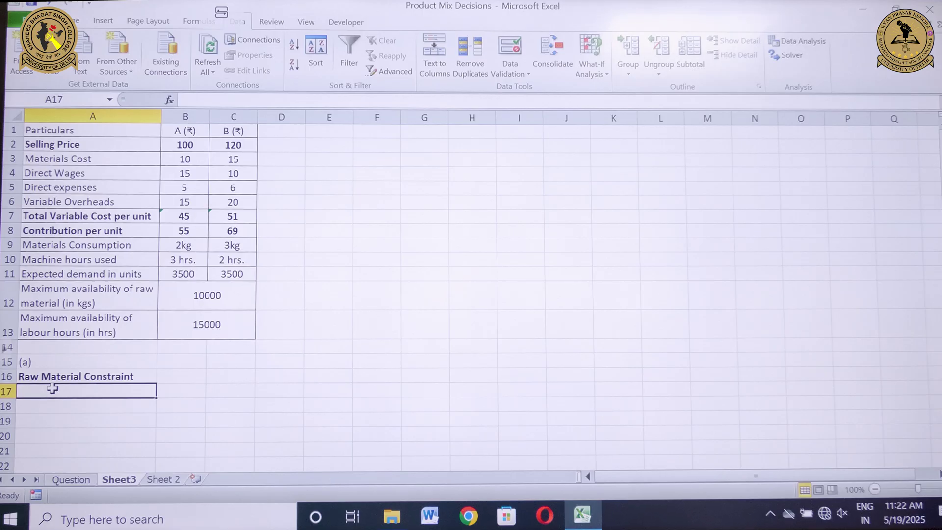
{"action": "key", "text": "Right"}
{"action": "type", "text": "A"}
{"action": "key", "text": "Right"}
{"action": "key", "text": "Right"}
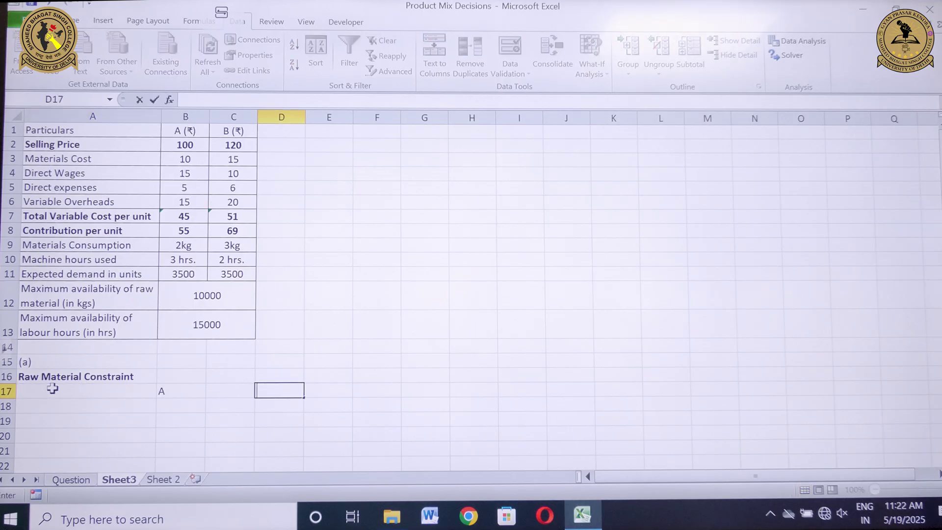
{"action": "key", "text": "Left"}
{"action": "key", "text": "Left"}
{"action": "key", "text": "Right"}
{"action": "type", "text": "B"}
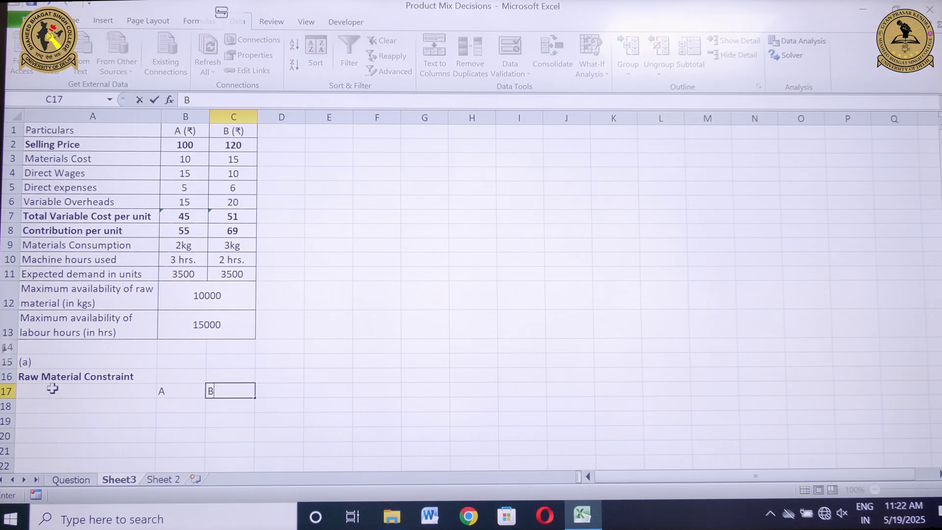
Step: Add the row labels "Units of each products" in A18 and "Contribution per unit" in A19
{"action": "left_click", "coordinate": [52, 388]}
{"action": "key", "text": "Down"}
{"action": "type", "text": "Units of each product"}
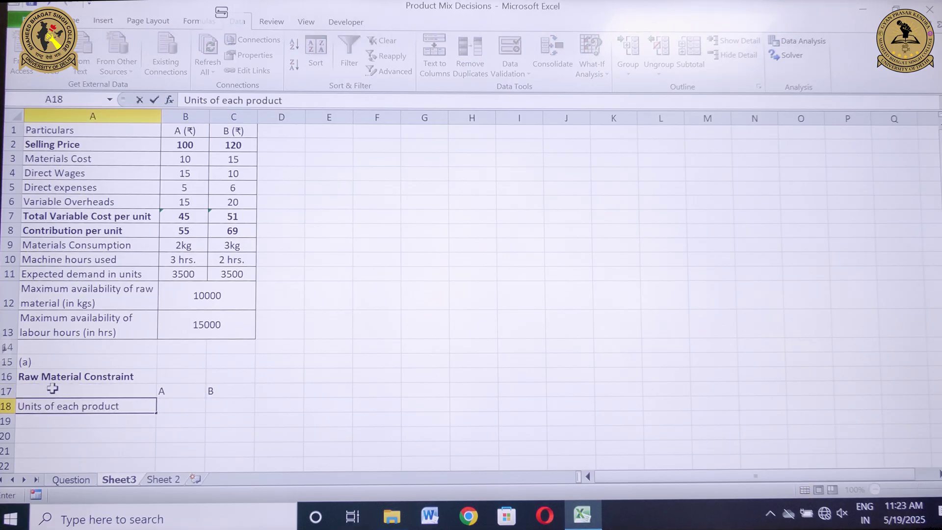
{"action": "type", "text": "s"}
{"action": "key", "text": "Return"}
{"action": "type", "text": "Contribution per unit"}
{"action": "key", "text": "Tab"}
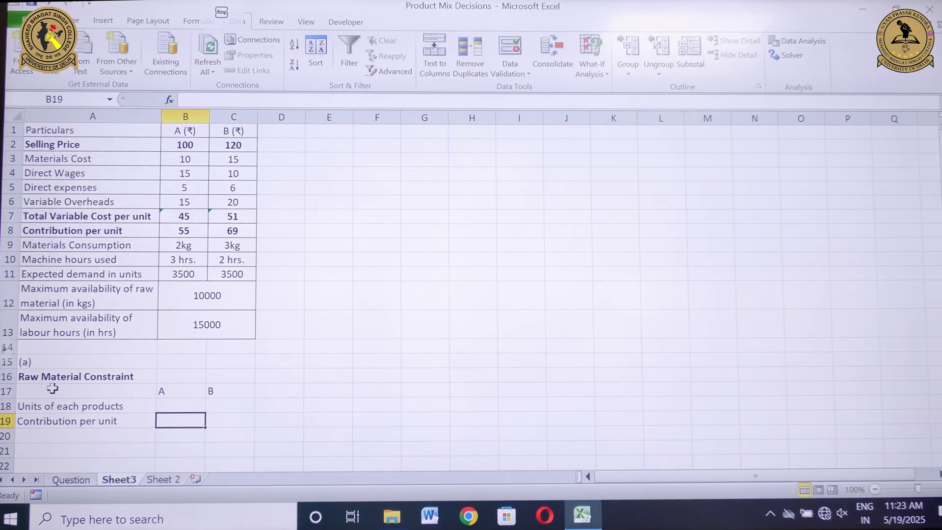
Step: Enter the contribution per unit as 55 in B19 and 69 in C19, and centre the cells B16:C19
{"action": "type", "text": "55"}
{"action": "key", "text": "Tab"}
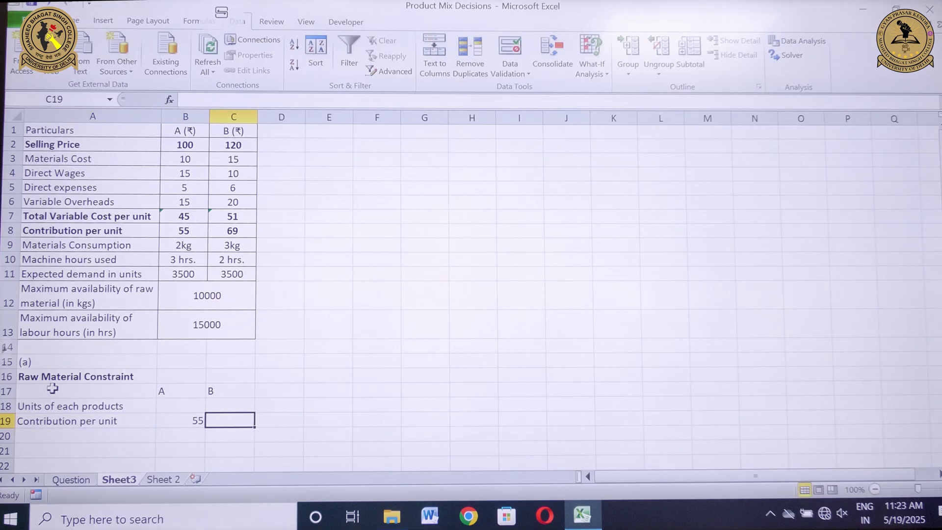
{"action": "type", "text": "69"}
{"action": "key", "text": "Return"}
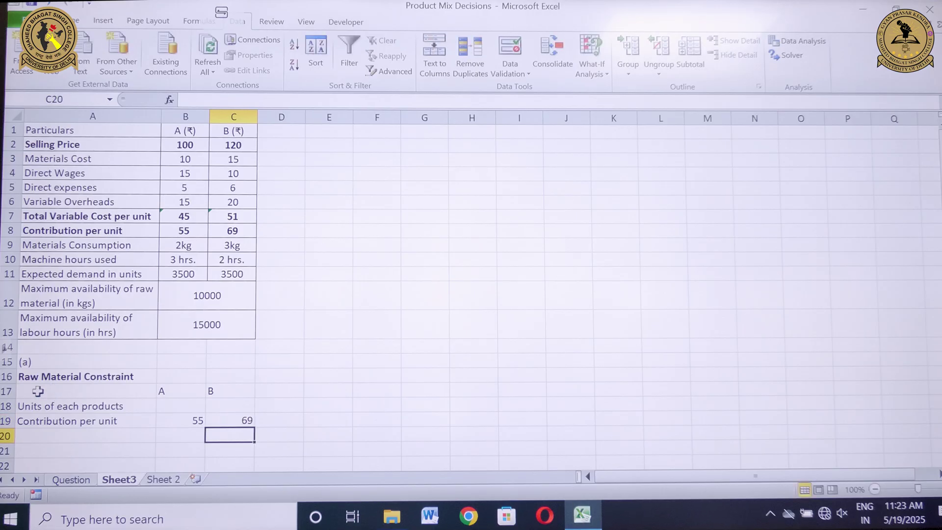
{"action": "left_click_drag", "start_coordinate": [181, 379], "coordinate": [230, 417]}
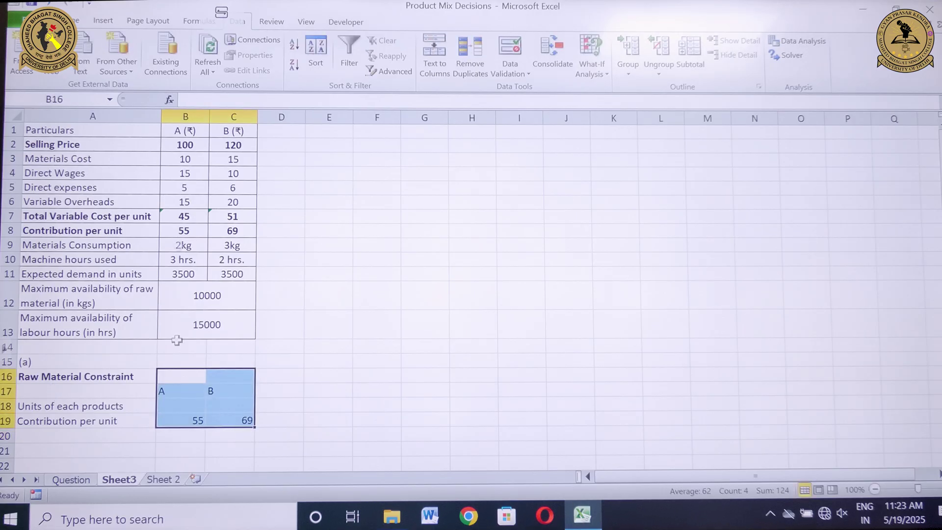
{"action": "left_click", "coordinate": [74, 20]}
Step: Add the row label "Maximum contribution" in A20 and merge the cells B20:C20 beside it
{"action": "left_click", "coordinate": [61, 437]}
{"action": "type", "text": "Ma"}
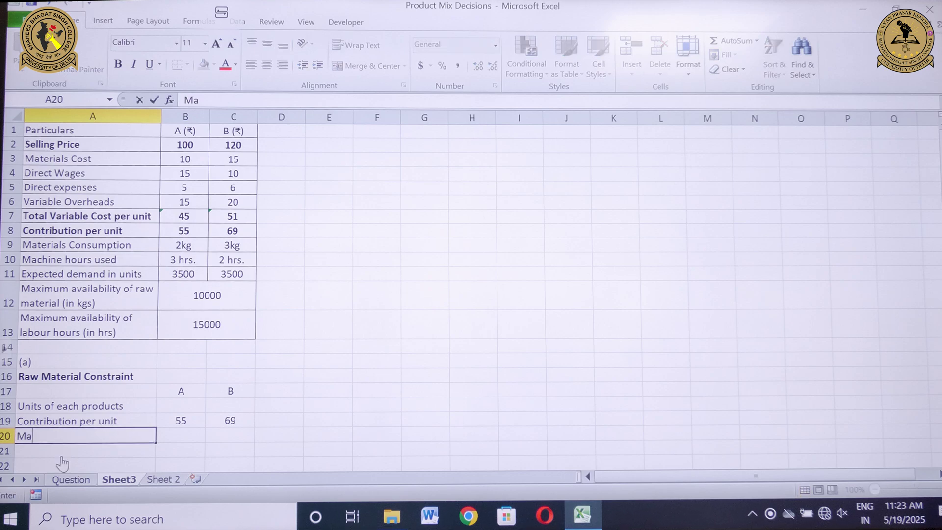
{"action": "type", "text": "ximum contribut"}
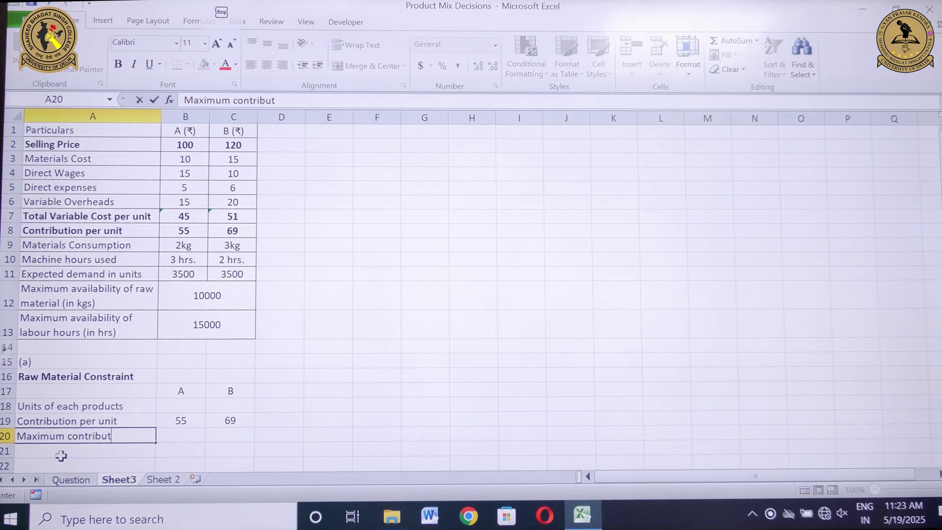
{"action": "type", "text": "ion"}
{"action": "key", "text": "Tab"}
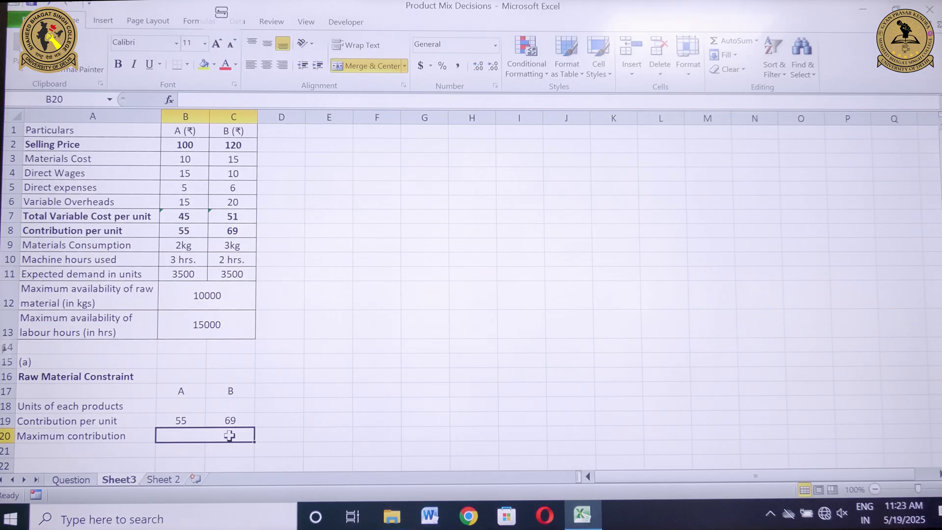
Step: Calculate the maximum contribution in B20 with =SUMPRODUCT(B18:C18,B19:C19) and centre the result
{"action": "type", "text": "=sum"}
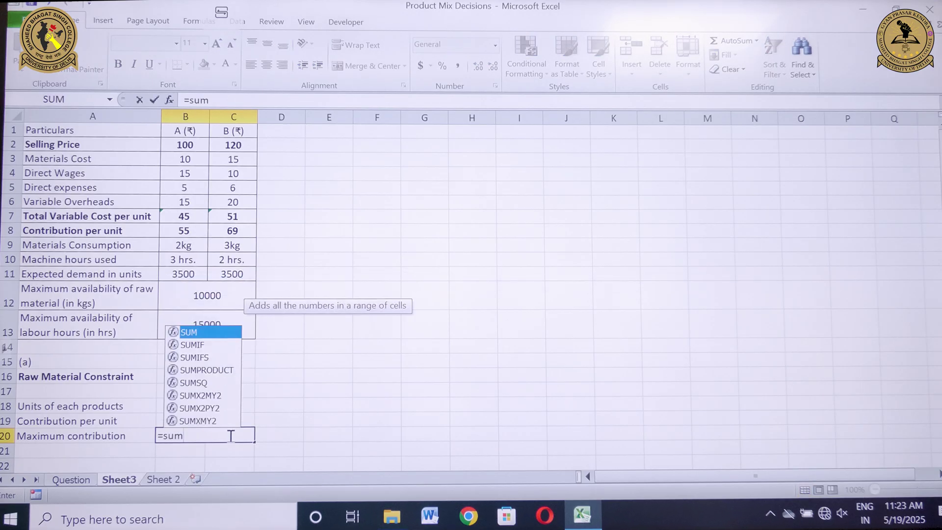
{"action": "type", "text": "("}
{"action": "key", "text": "BackSpace"}
{"action": "type", "text": "pr"}
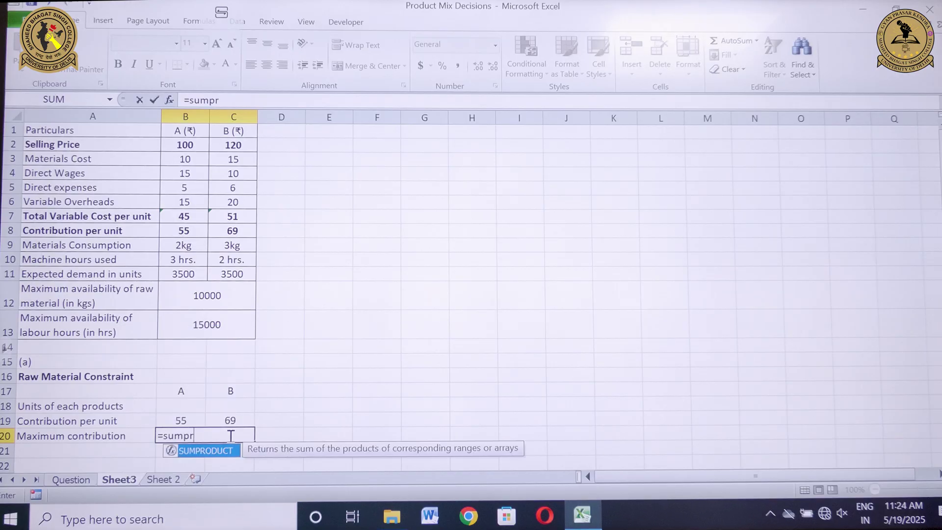
{"action": "double_click", "coordinate": [221, 451]}
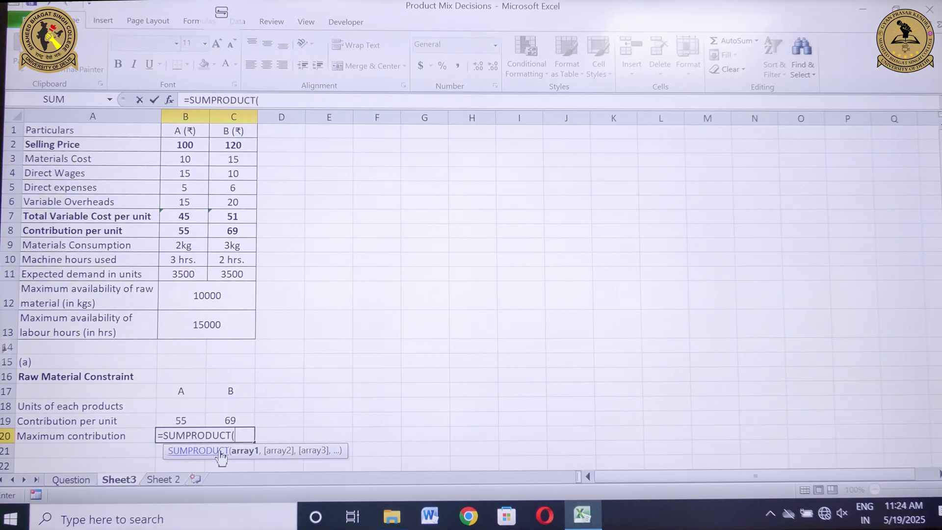
{"action": "left_click_drag", "start_coordinate": [181, 406], "coordinate": [228, 408]}
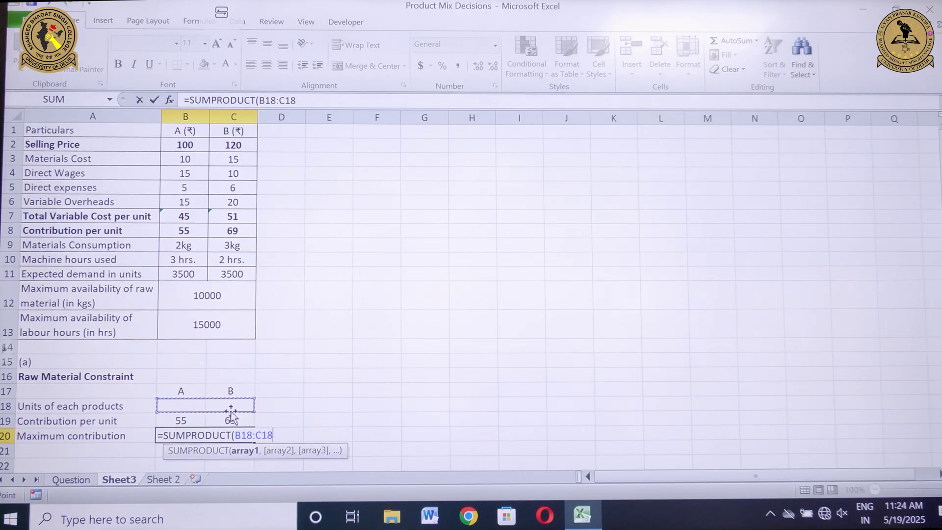
{"action": "type", "text": ","}
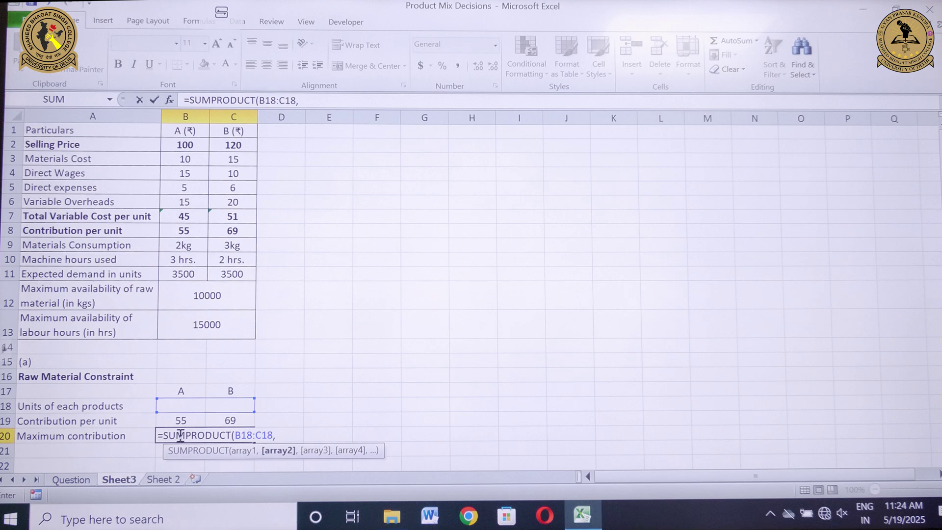
{"action": "left_click_drag", "start_coordinate": [180, 418], "coordinate": [241, 418]}
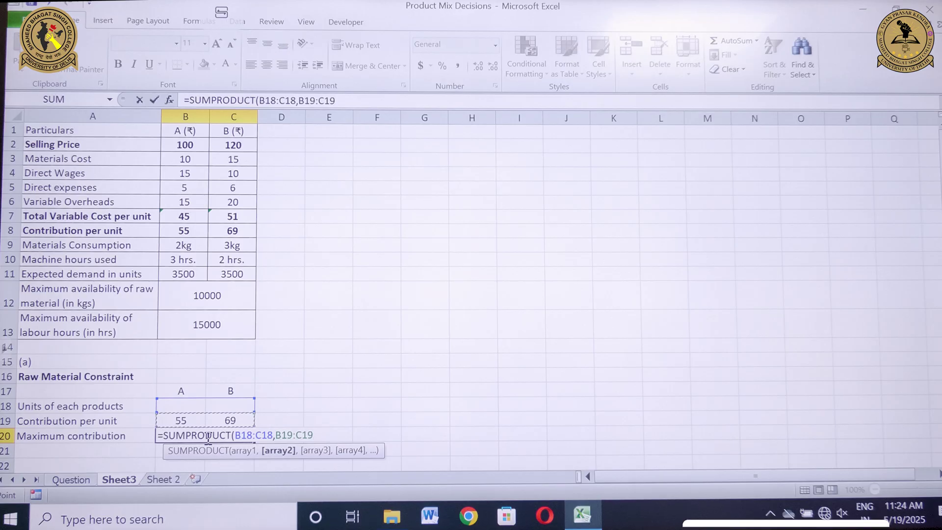
{"action": "key", "text": "Return"}
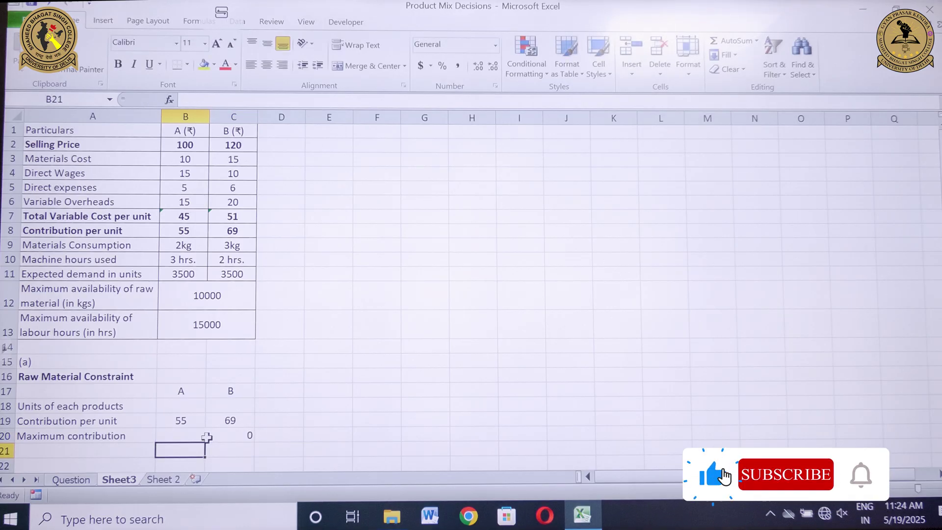
{"action": "left_click", "coordinate": [204, 436]}
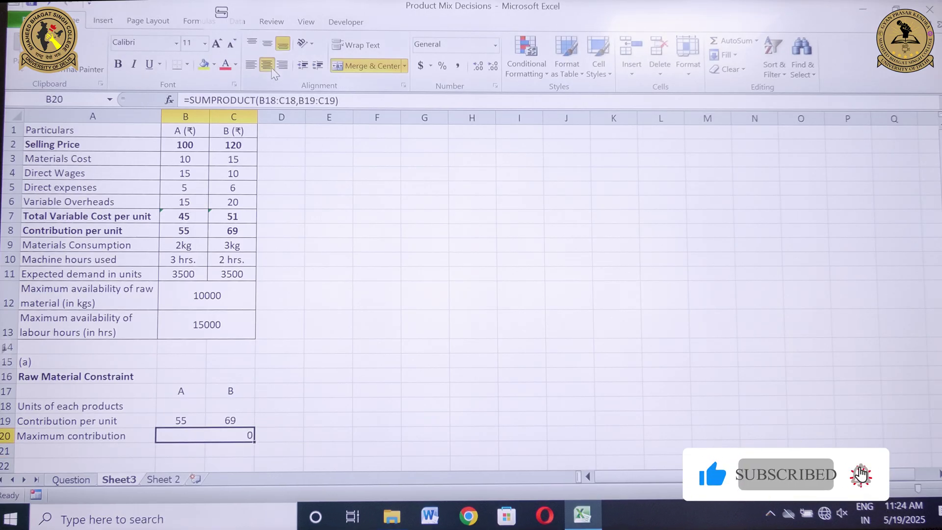
Step: Make the Maximum contribution row A20:C20 bold
{"action": "left_click", "coordinate": [129, 411]}
{"action": "left_click_drag", "start_coordinate": [130, 411], "coordinate": [238, 404]}
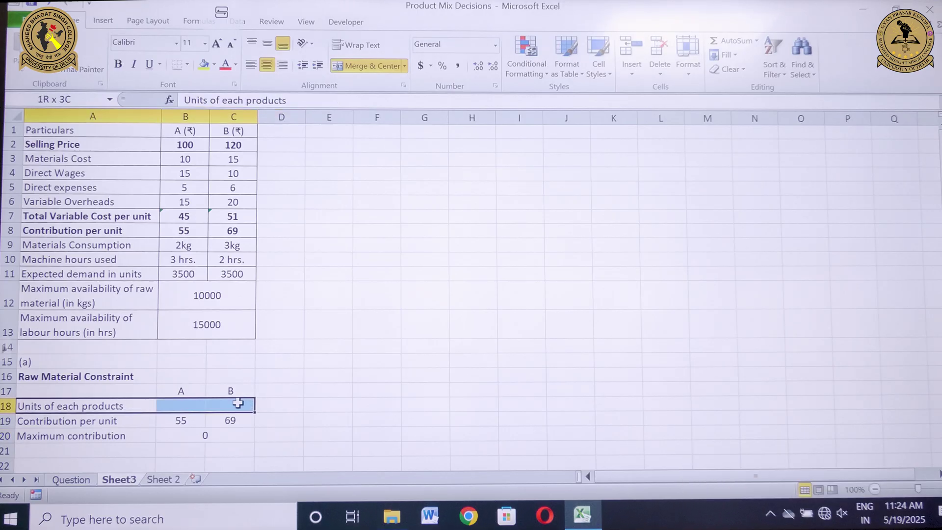
{"action": "left_click_drag", "start_coordinate": [84, 436], "coordinate": [236, 435]}
{"action": "key", "text": "ctrl+b"}
Step: Enter the bold, centred headings Constraints, A, B and Constraint Value in A21:D21
{"action": "key", "text": "Down"}
{"action": "type", "text": "C"}
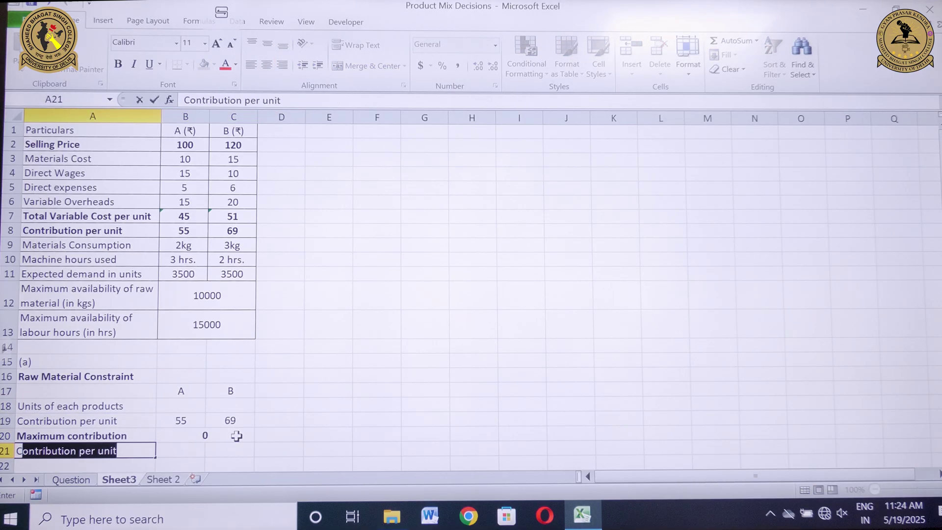
{"action": "type", "text": "onstr"}
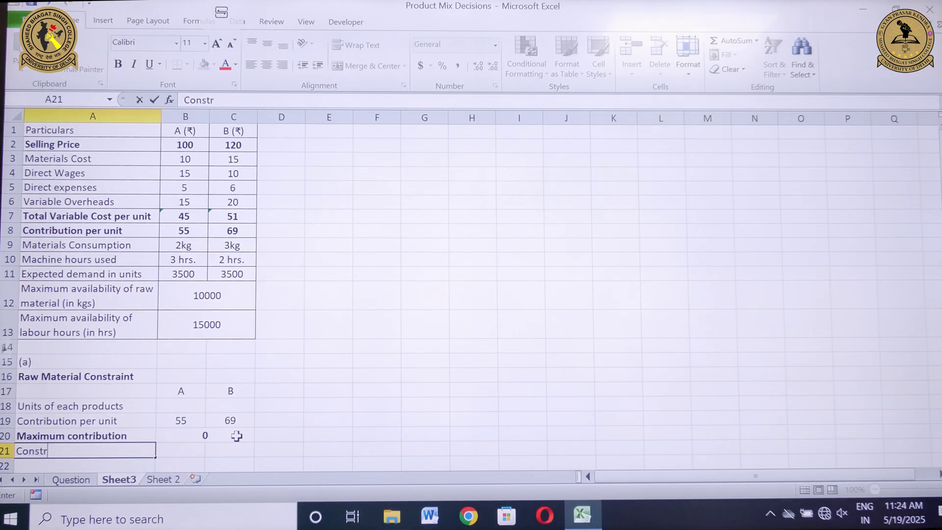
{"action": "type", "text": "aints"}
{"action": "key", "text": "Return"}
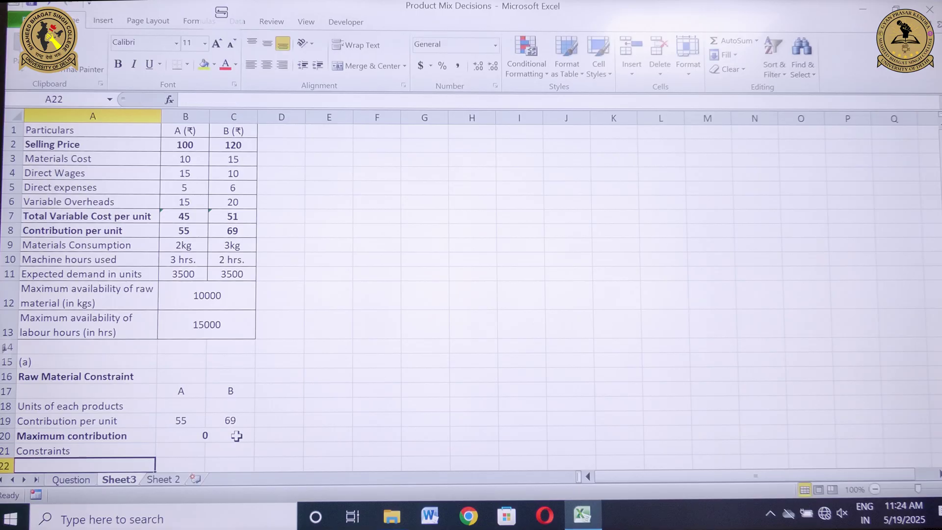
{"action": "key", "text": "Up"}
{"action": "type", "text": "Constraints\tA\tB\tConstraint Value"}
Step: Add a "Material Consumption" row in A22 with 2 for product A and 3 for product B
{"action": "key", "text": "Down"}
{"action": "key", "text": "Down"}
{"action": "key", "text": "Down"}
{"action": "key", "text": "Down"}
{"action": "key", "text": "Down"}
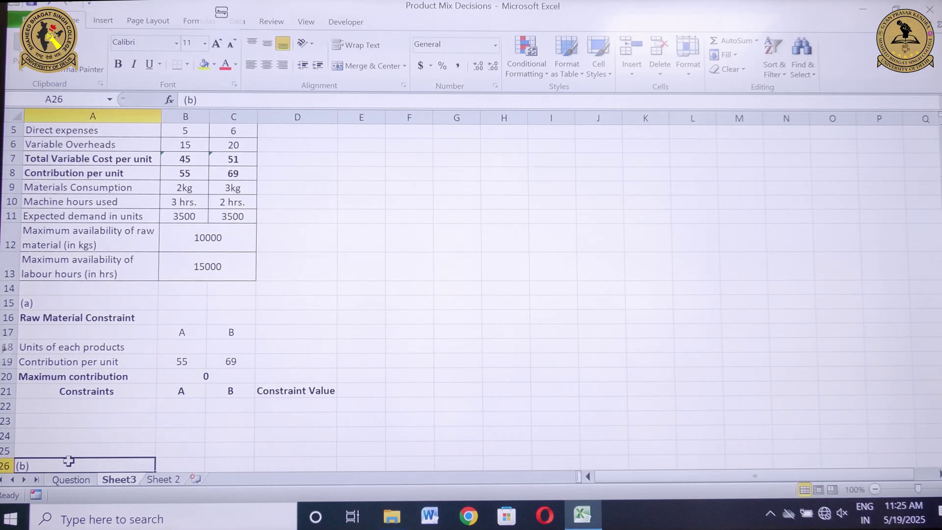
{"action": "key", "text": "Up"}
{"action": "key", "text": "Up"}
{"action": "key", "text": "Up"}
{"action": "key", "text": "Up"}
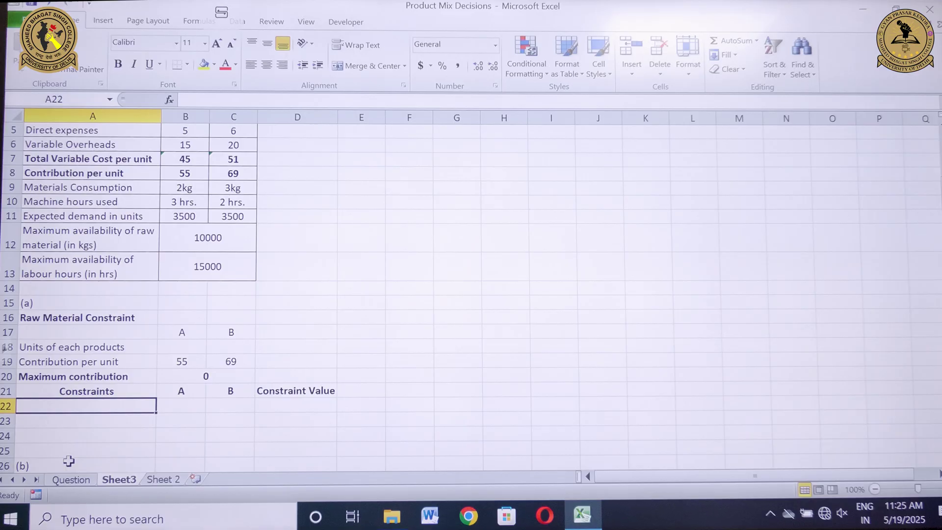
{"action": "type", "text": "Mat"}
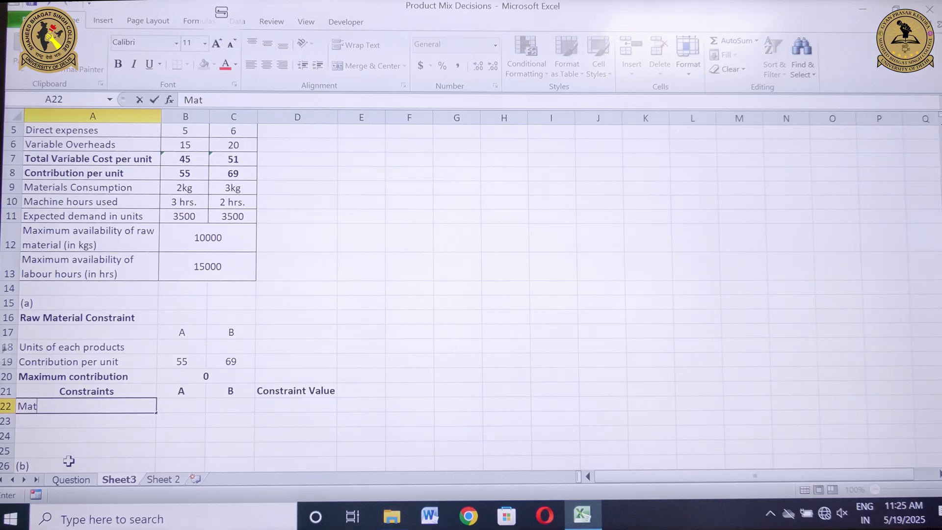
{"action": "type", "text": "erial Cons"}
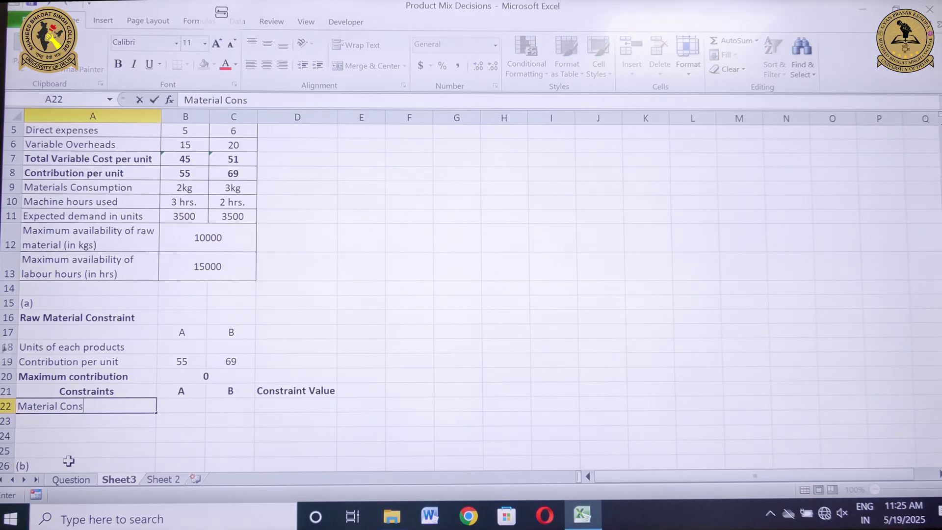
{"action": "type", "text": "umption"}
{"action": "key", "text": "Tab"}
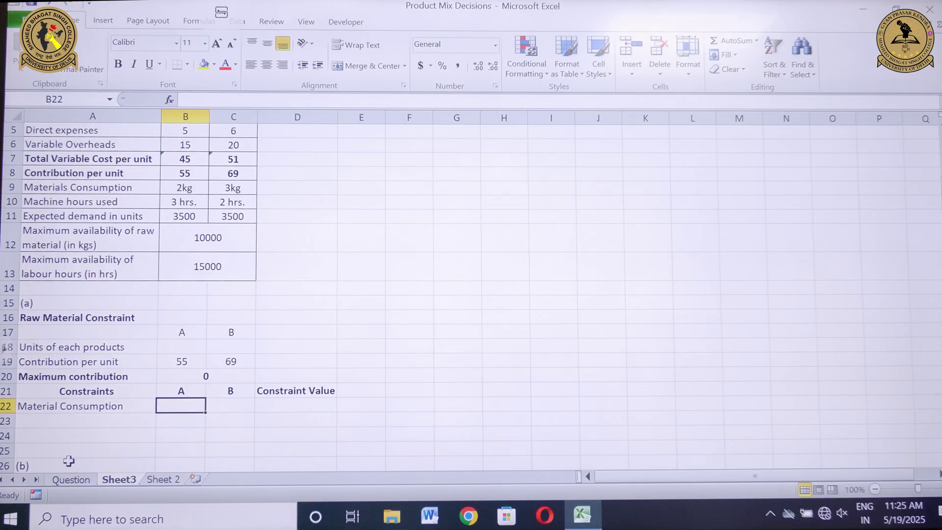
{"action": "type", "text": "2"}
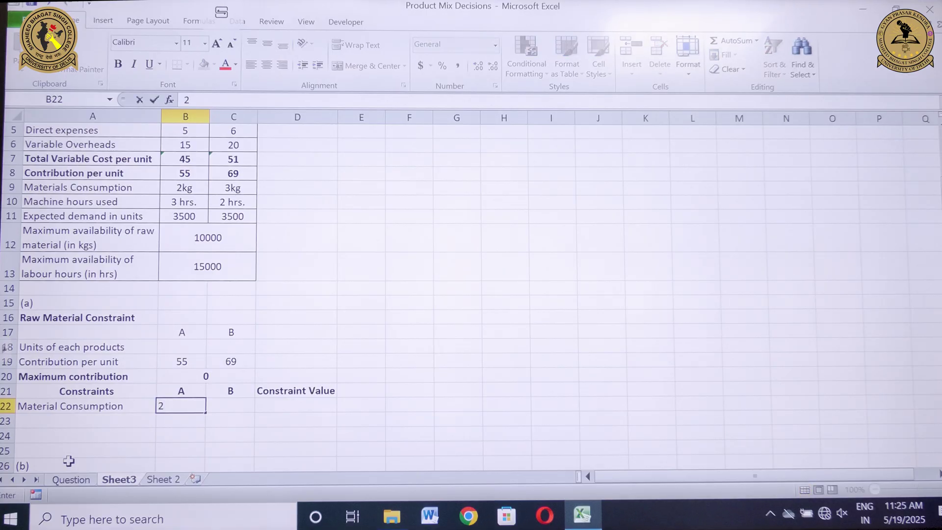
{"action": "key", "text": "Tab"}
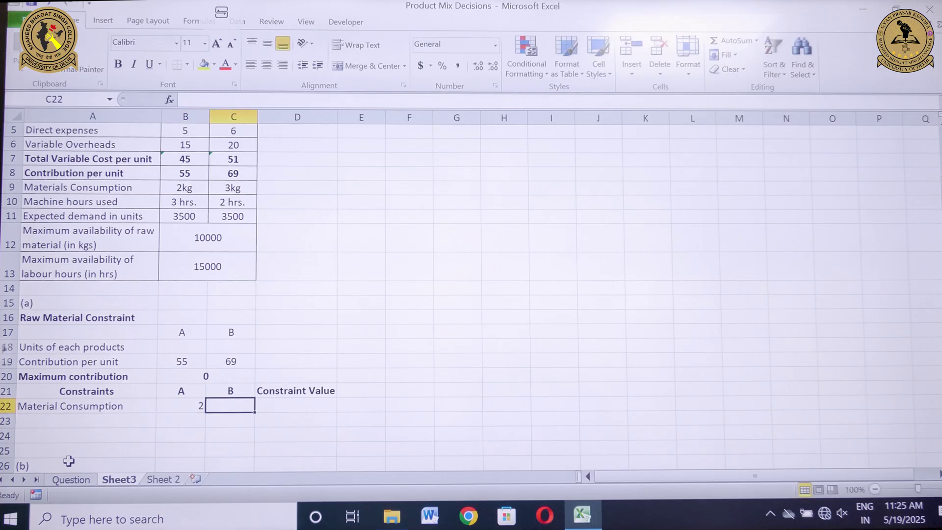
{"action": "type", "text": "3"}
{"action": "key", "text": "Tab"}
Step: Insert the ≤ symbol in E22 and enter the raw material limit 10000 in F22
{"action": "key", "text": "Tab"}
{"action": "key", "text": "alt+n"}
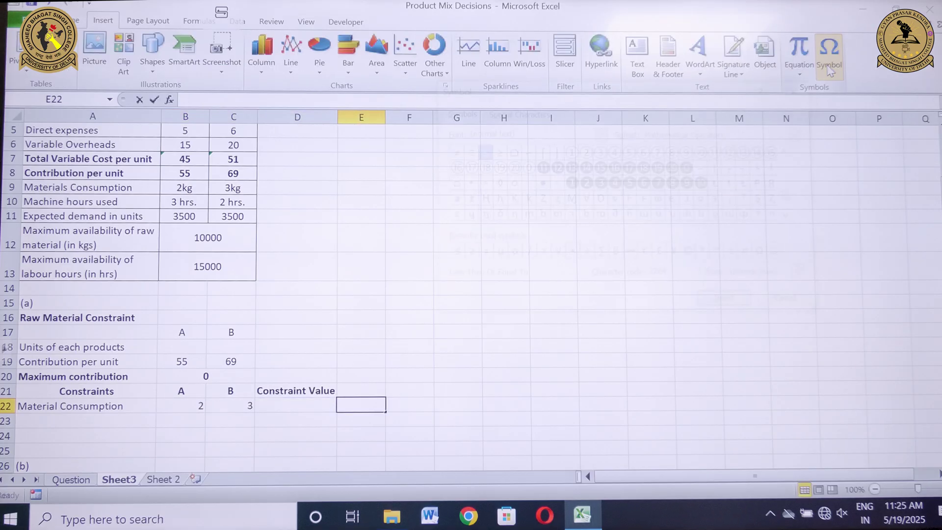
{"action": "key", "text": "u"}
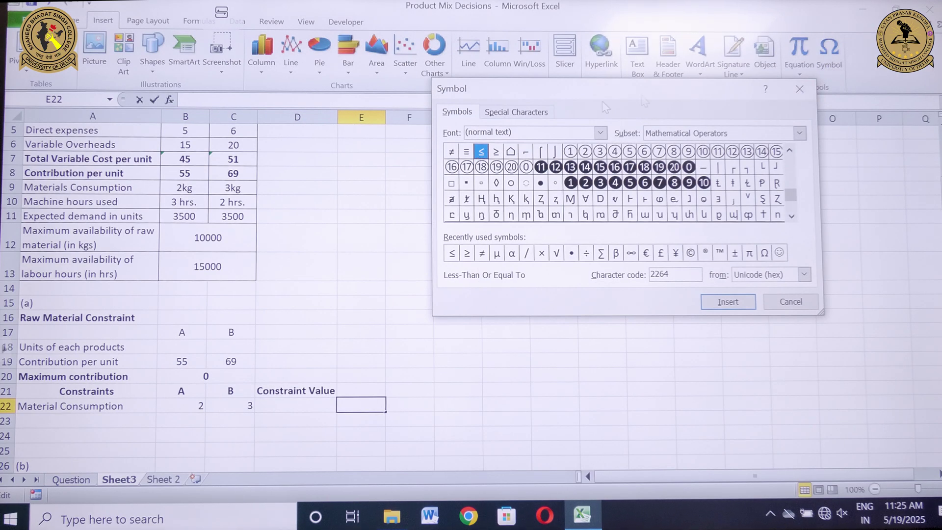
{"action": "left_click", "coordinate": [715, 302]}
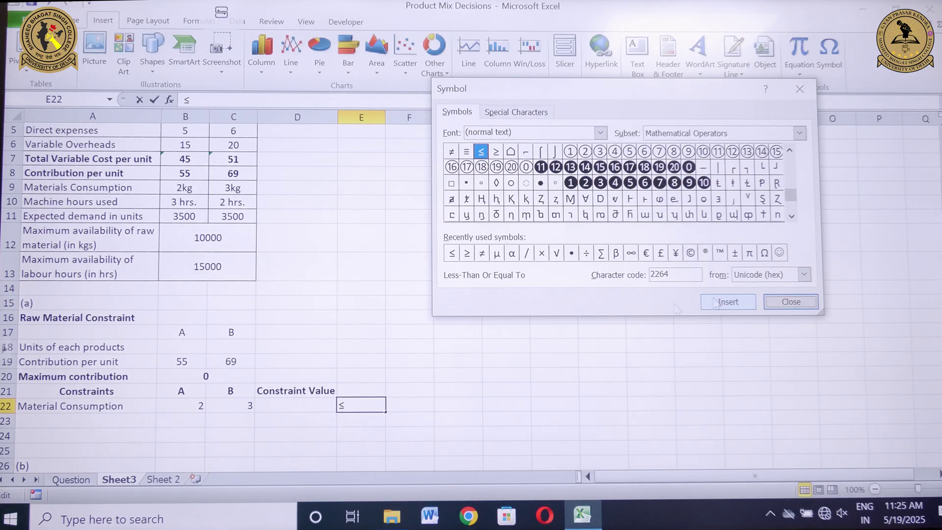
{"action": "left_click", "coordinate": [791, 301]}
{"action": "left_click", "coordinate": [398, 402]}
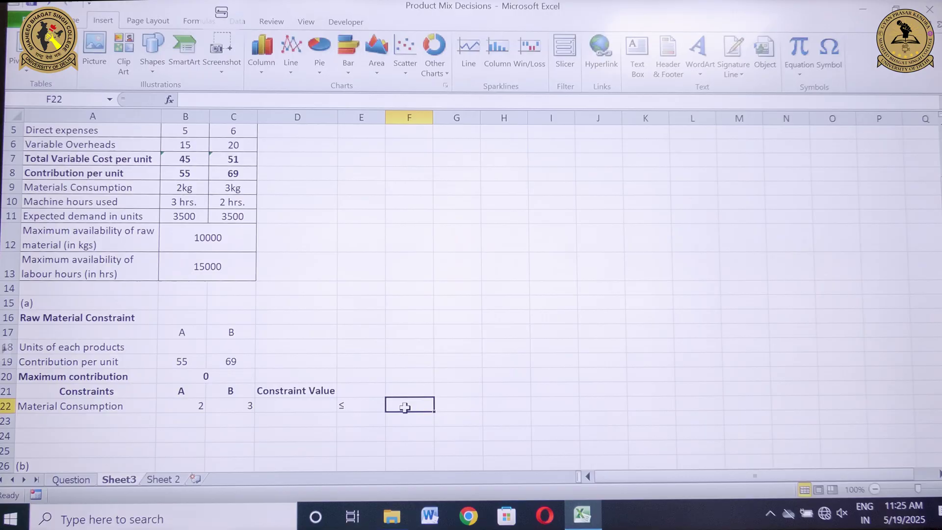
{"action": "type", "text": "10000"}
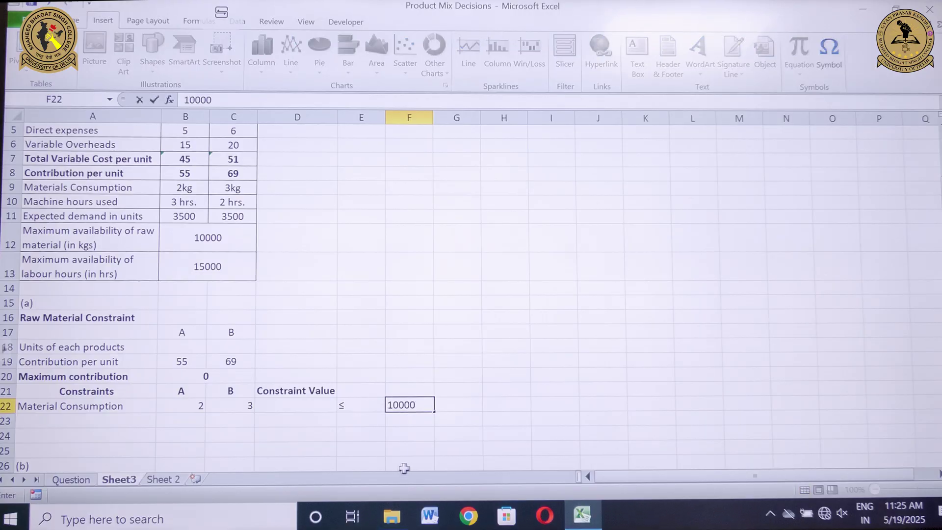
{"action": "left_click", "coordinate": [373, 442]}
Step: Enter the formula =SUMPRODUCT(B18:C18,B22:C22) in D22 as the material consumption constraint value
{"action": "left_click", "coordinate": [290, 404]}
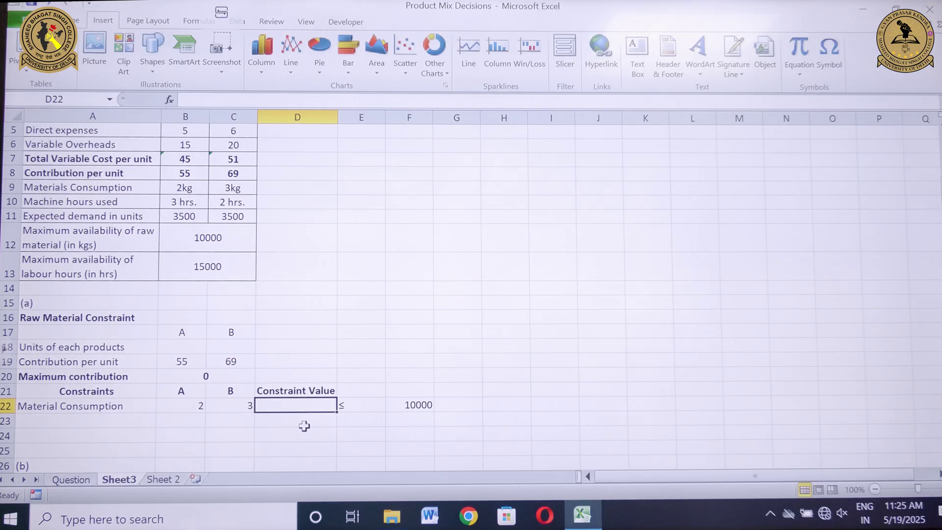
{"action": "type", "text": "="}
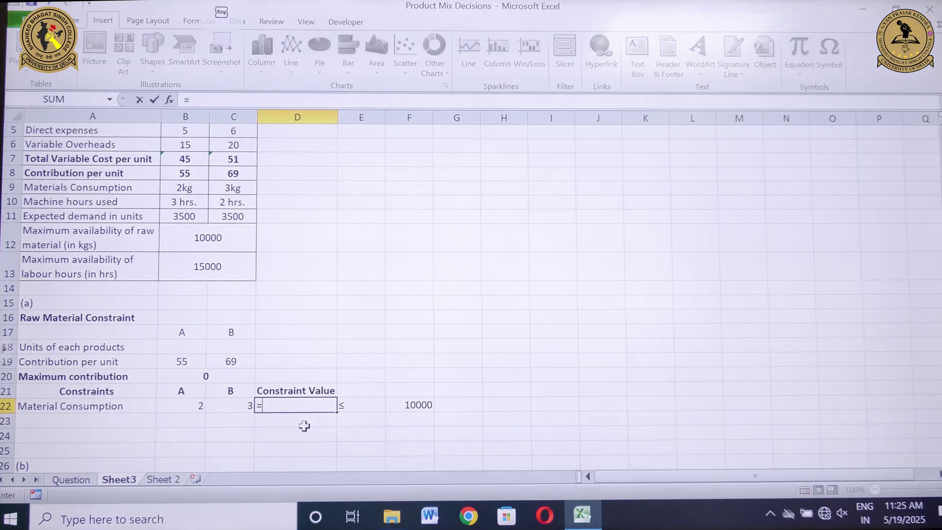
{"action": "type", "text": "sumpro"}
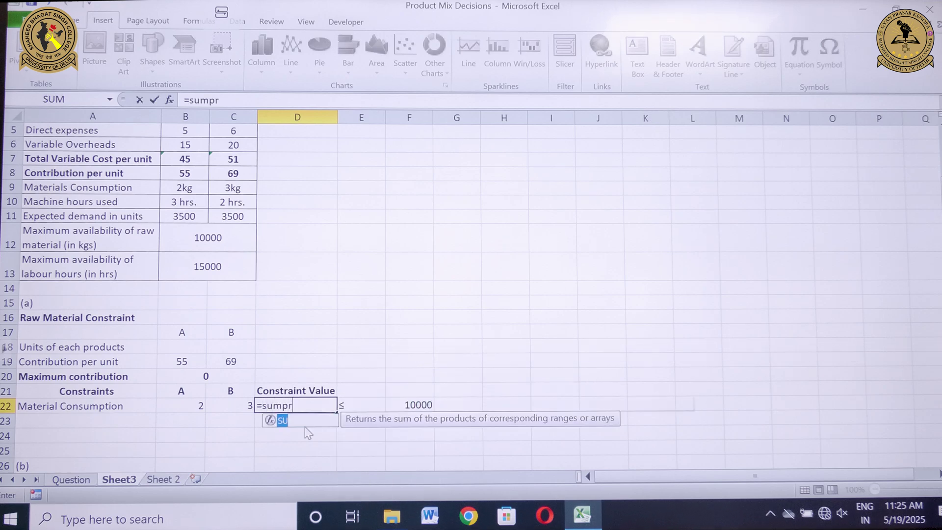
{"action": "double_click", "coordinate": [304, 421]}
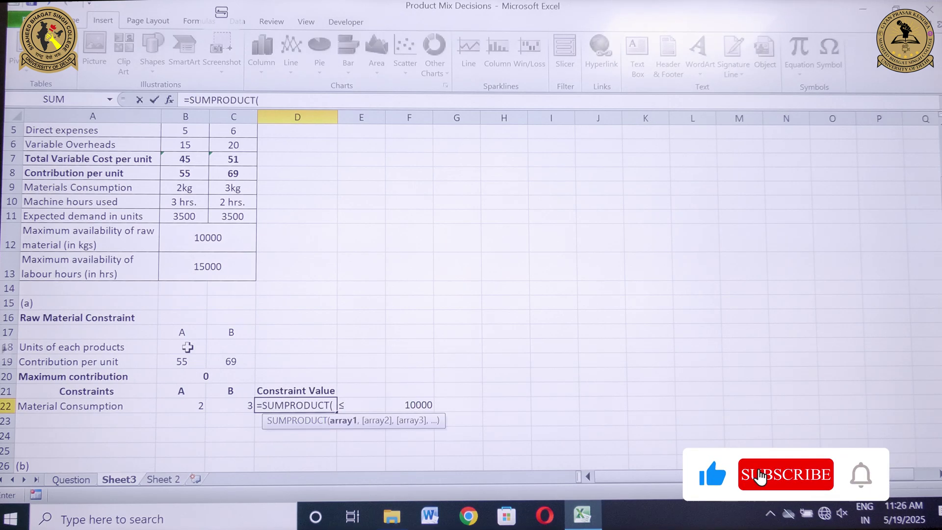
{"action": "left_click_drag", "start_coordinate": [189, 347], "coordinate": [226, 344]}
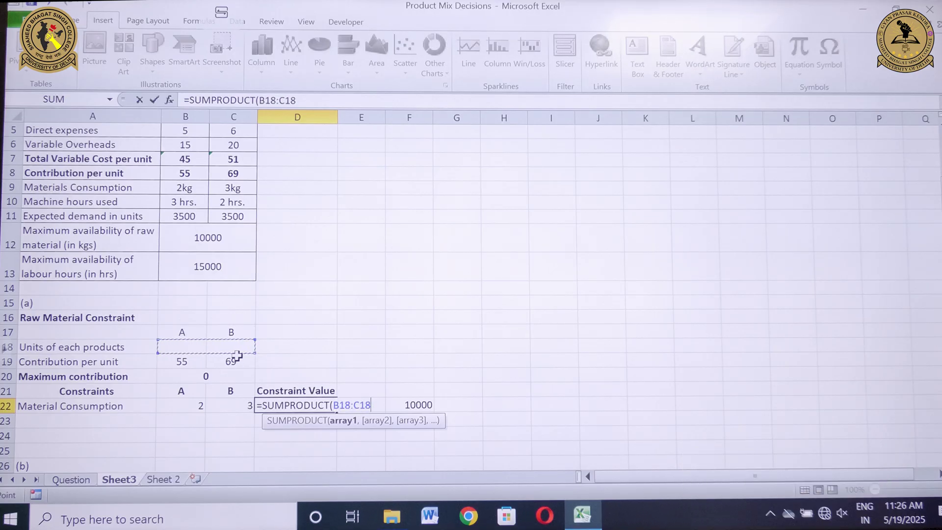
{"action": "type", "text": ","}
{"action": "left_click", "coordinate": [198, 405]}
{"action": "left_click_drag", "start_coordinate": [198, 405], "coordinate": [219, 406]}
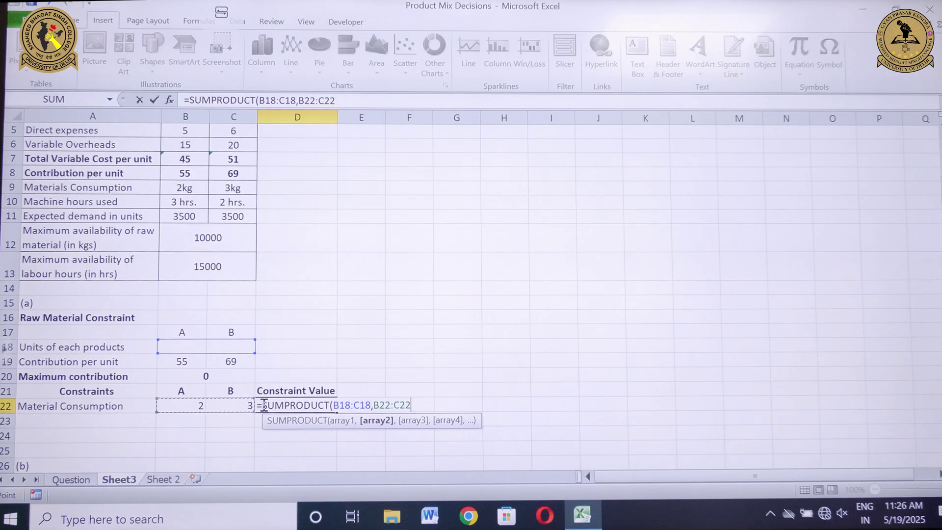
{"action": "type", "text": ")"}
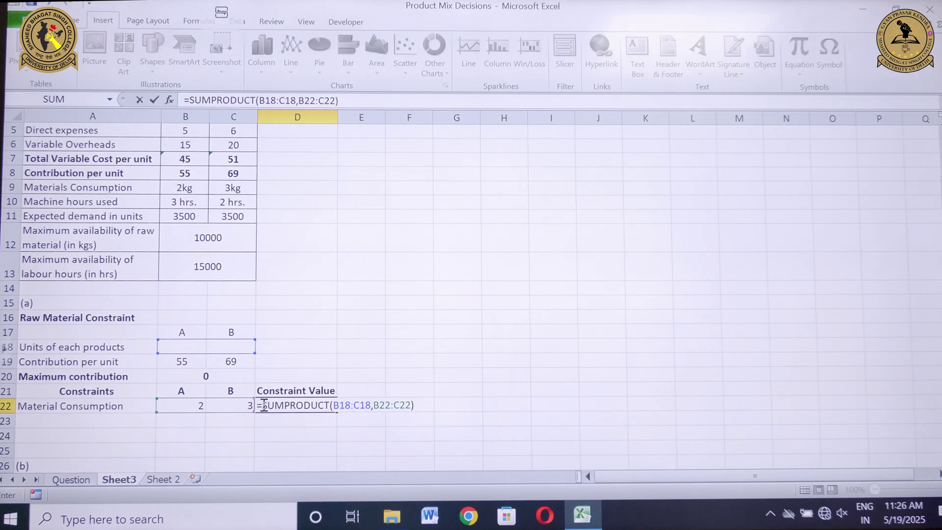
{"action": "key", "text": "Return"}
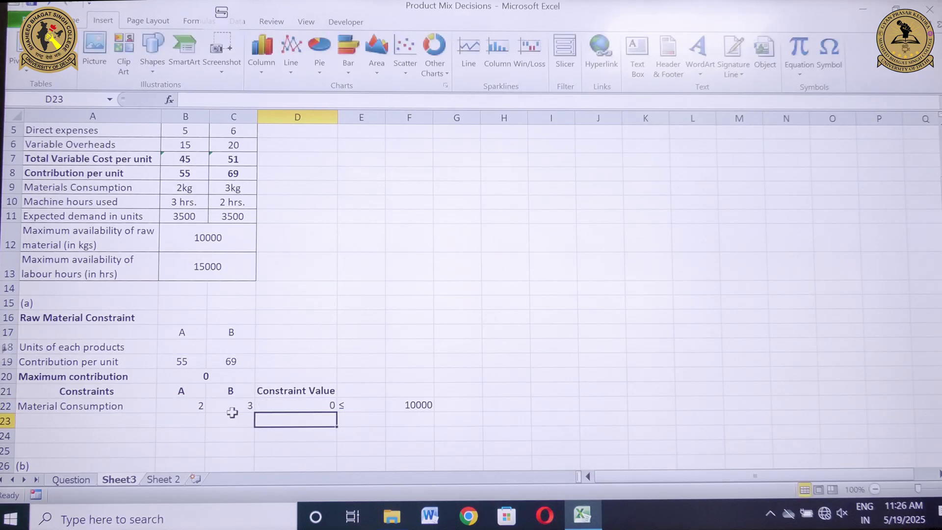
Step: Centre the contents of the Material Consumption row in B22:F22
{"action": "left_click_drag", "start_coordinate": [196, 408], "coordinate": [414, 405]}
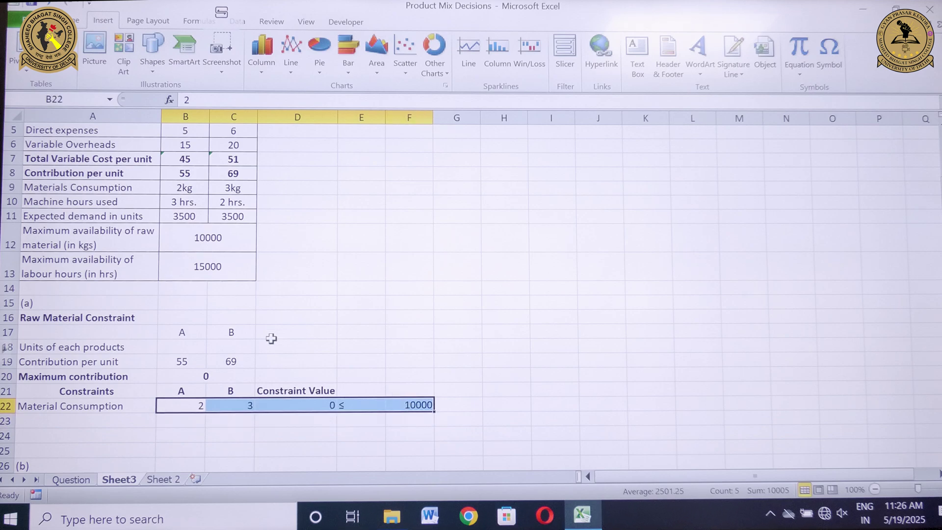
{"action": "left_click", "coordinate": [71, 20]}
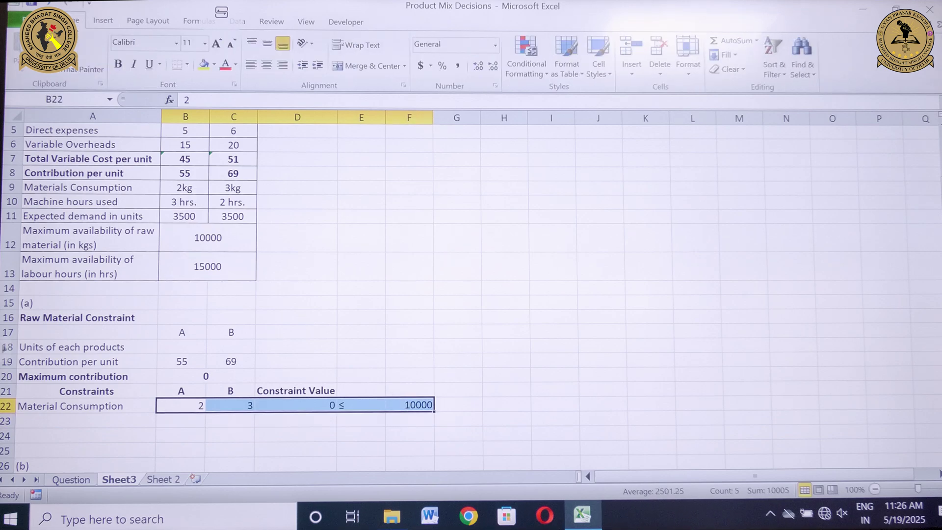
{"action": "left_click", "coordinate": [268, 66]}
Step: Add a constraint row labelled A in A23 with the demand limit 3500 in F23
{"action": "left_click", "coordinate": [49, 426]}
{"action": "key", "text": "ctrl+Page_Up"}
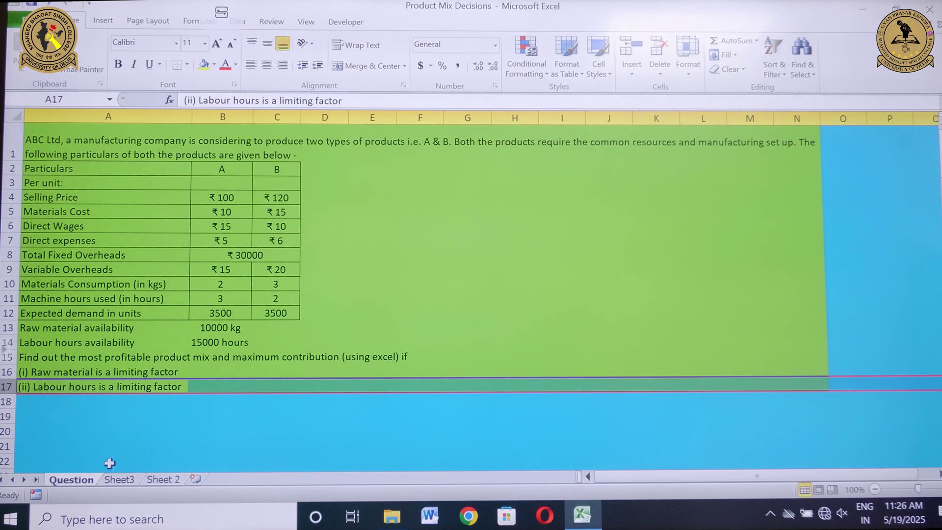
{"action": "left_click", "coordinate": [119, 479]}
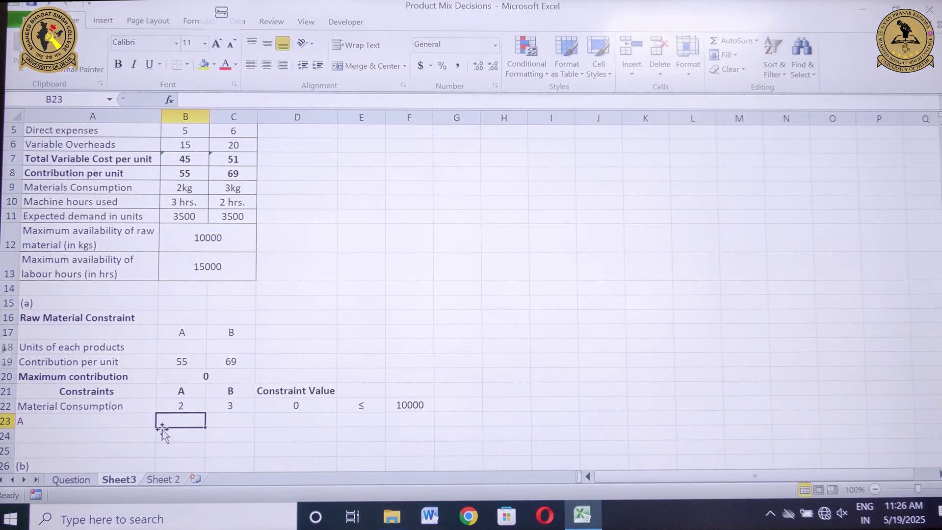
{"action": "left_click", "coordinate": [292, 426]}
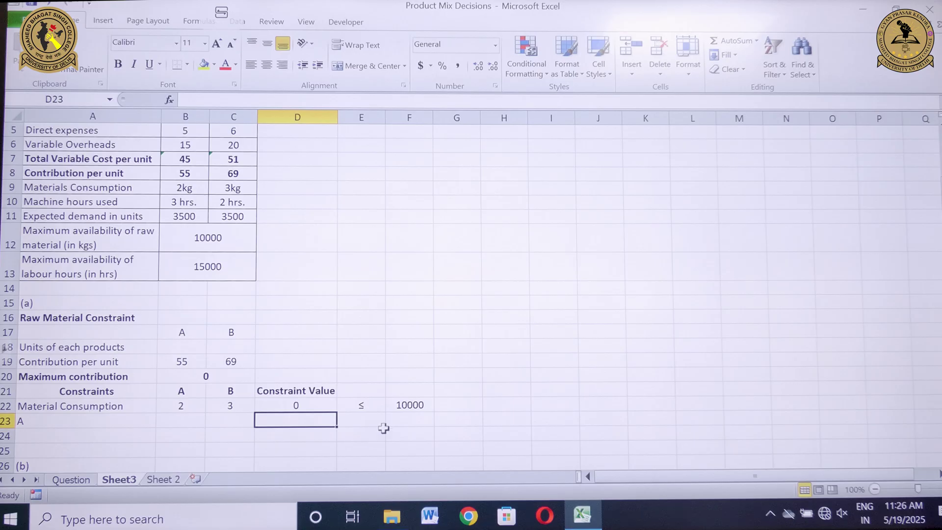
{"action": "left_click", "coordinate": [398, 420]}
{"action": "type", "text": "350"}
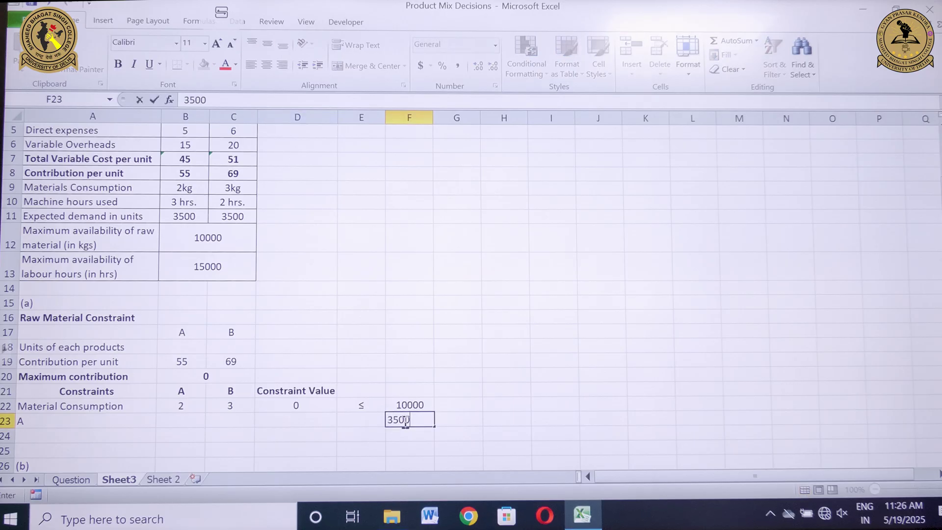
{"action": "type", "text": "0"}
{"action": "key", "text": "Return"}
Step: Add a constraint row labelled B in A24 with the demand limit 3500 in F24
{"action": "key", "text": "Left"}
{"action": "key", "text": "Left"}
{"action": "key", "text": "Left"}
{"action": "key", "text": "Left"}
{"action": "key", "text": "Left"}
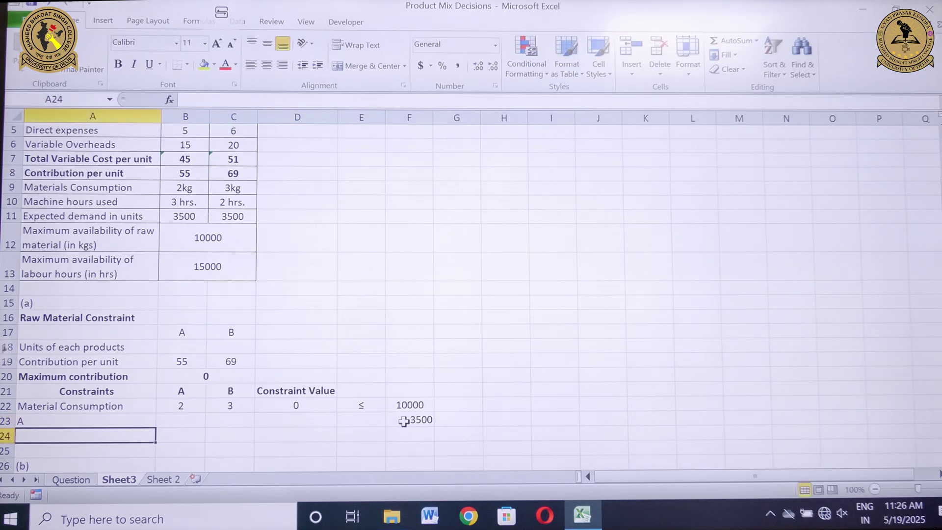
{"action": "type", "text": "B"}
{"action": "key", "text": "Right"}
{"action": "key", "text": "Right"}
{"action": "key", "text": "Right"}
{"action": "key", "text": "Right"}
{"action": "key", "text": "Right"}
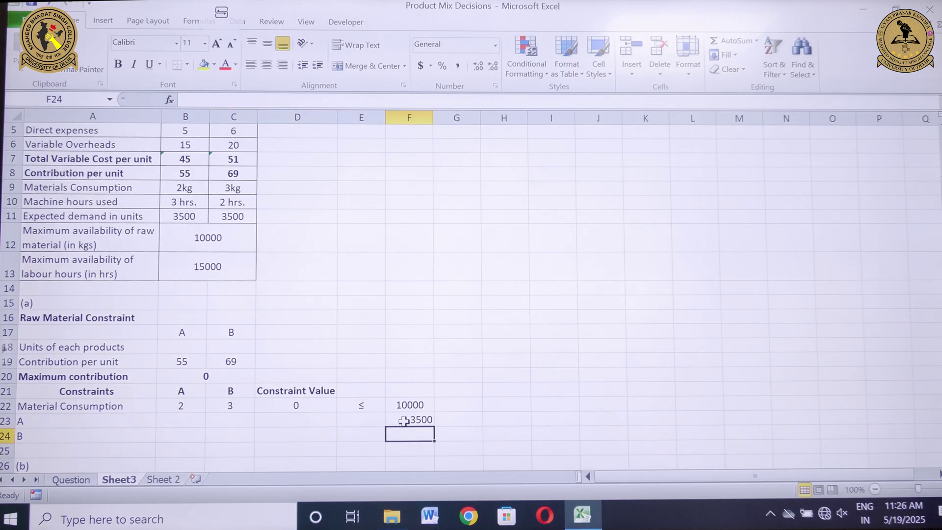
{"action": "type", "text": "3500"}
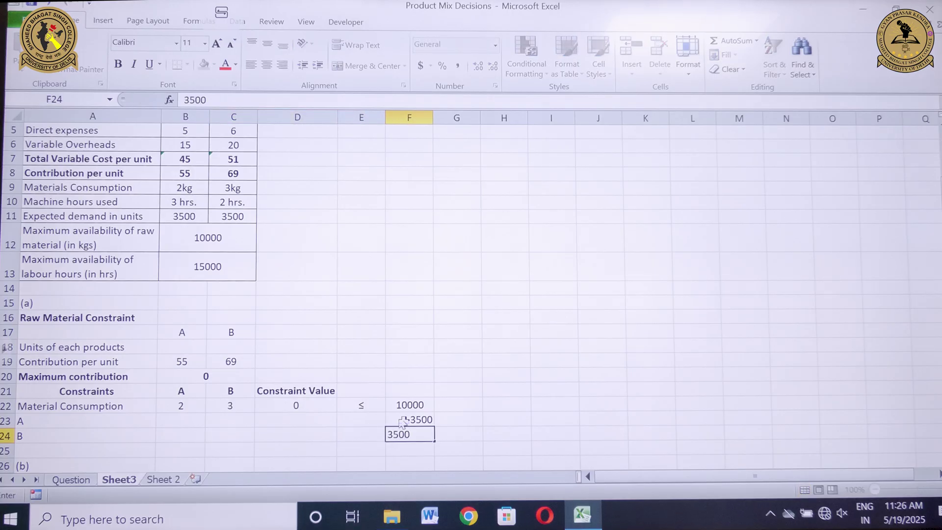
{"action": "left_click", "coordinate": [402, 421]}
Step: Copy the ≤ symbol from E22 into E23 and E24
{"action": "left_click", "coordinate": [364, 407]}
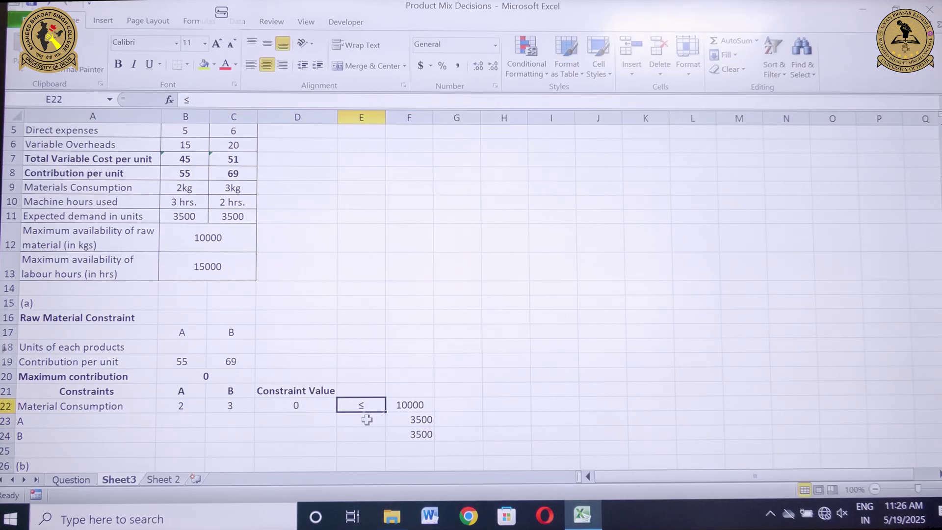
{"action": "key", "text": "ctrl+c"}
{"action": "left_click", "coordinate": [365, 422]}
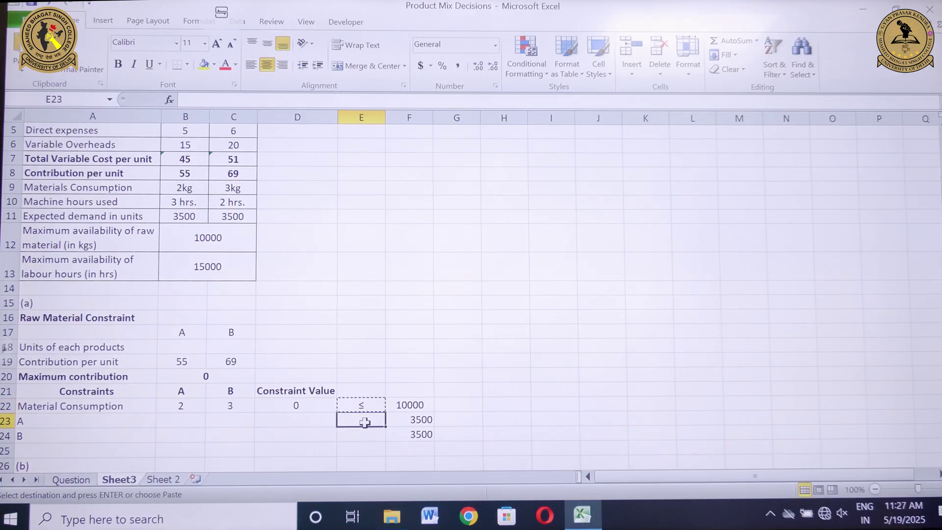
{"action": "key", "text": "ctrl+v"}
{"action": "left_click", "coordinate": [368, 435]}
{"action": "key", "text": "ctrl+v"}
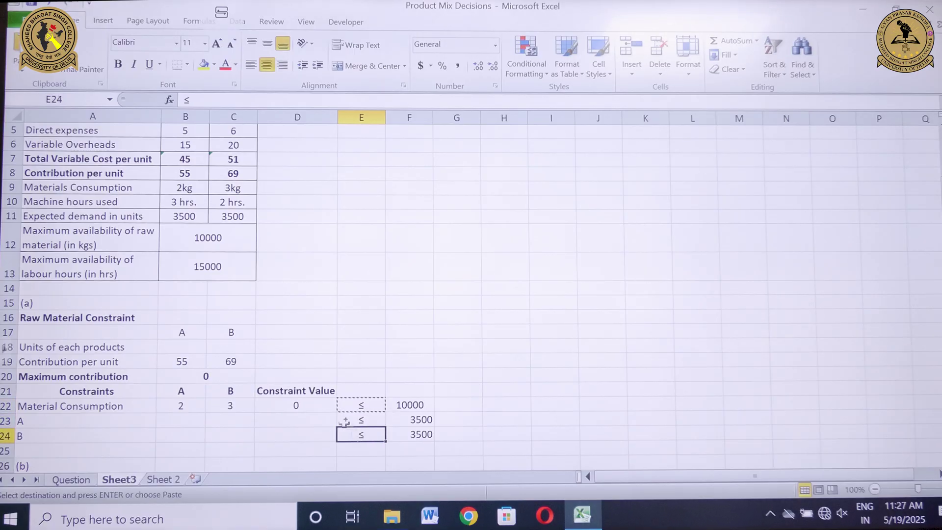
Step: Enter =B18 in D23 and =C18 in D24 as the constraint values, and centre the new entries in columns D to F
{"action": "left_click", "coordinate": [320, 416]}
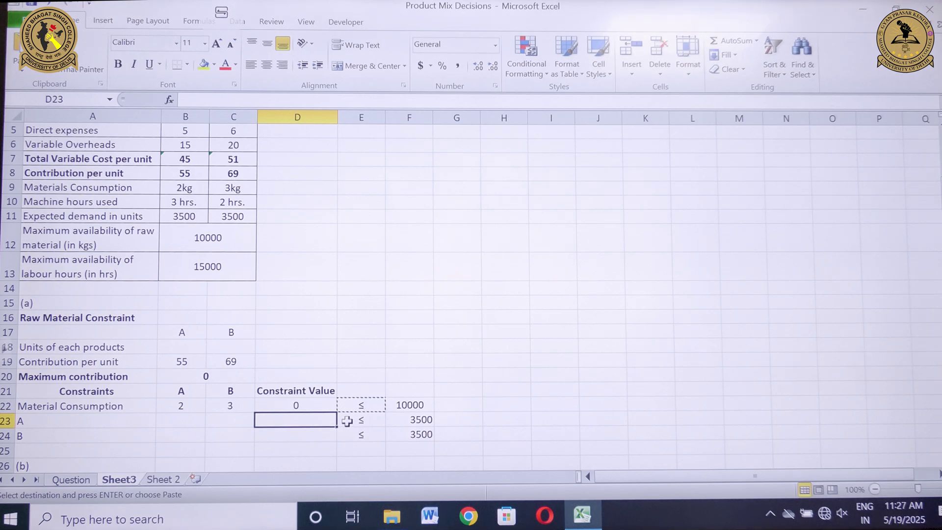
{"action": "type", "text": "="}
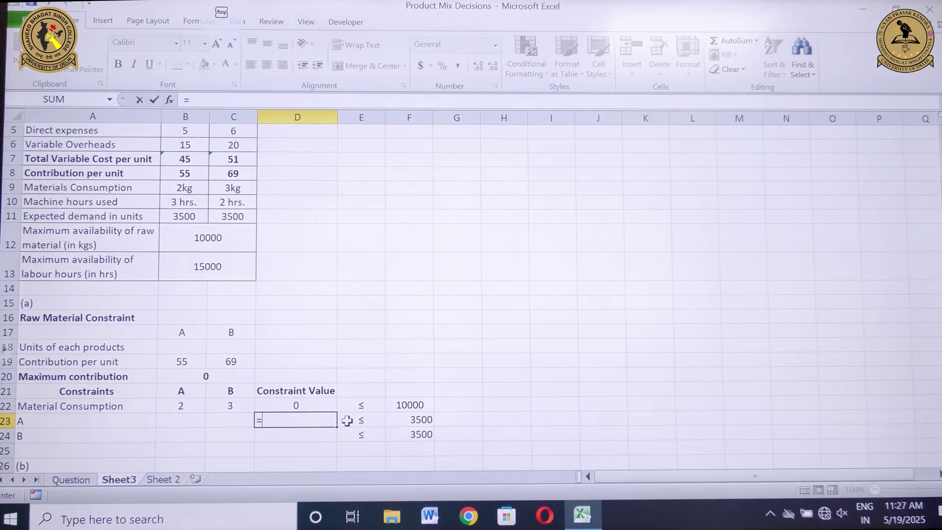
{"action": "left_click", "coordinate": [181, 352]}
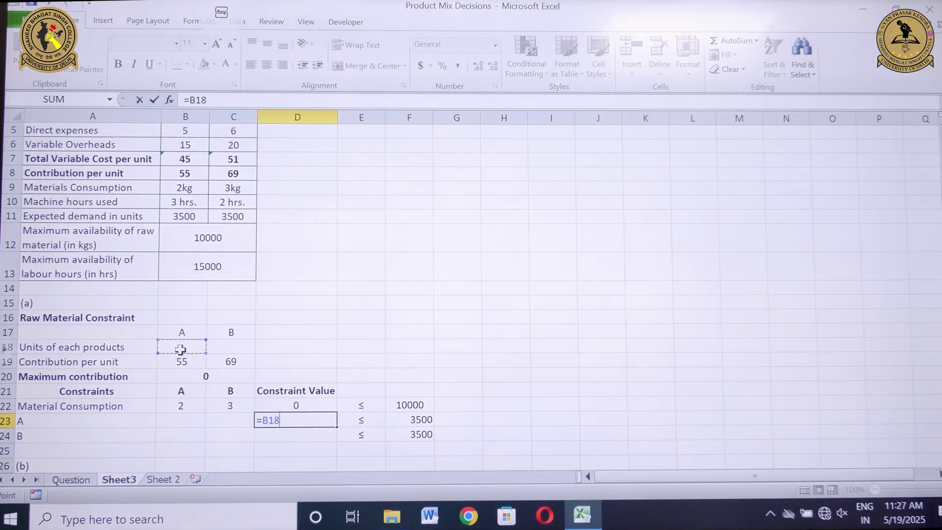
{"action": "key", "text": "Return"}
{"action": "type", "text": "="}
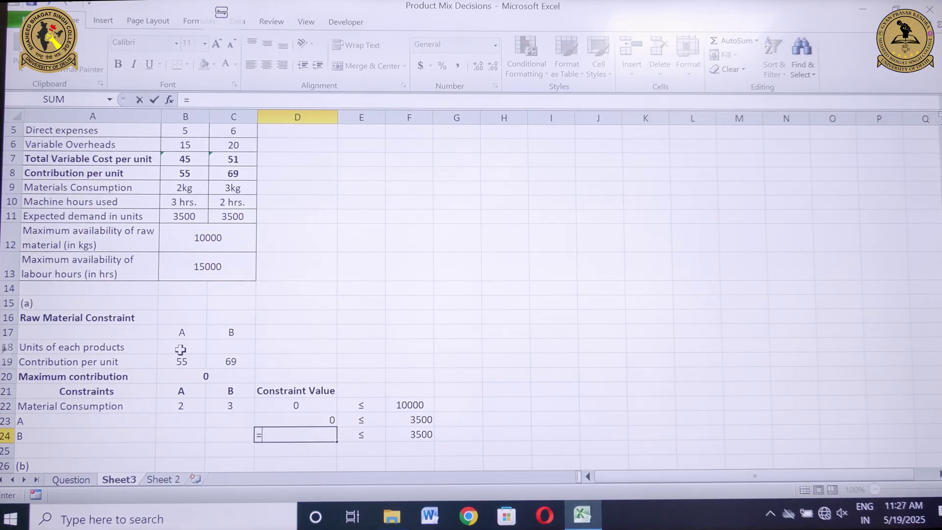
{"action": "left_click", "coordinate": [240, 347]}
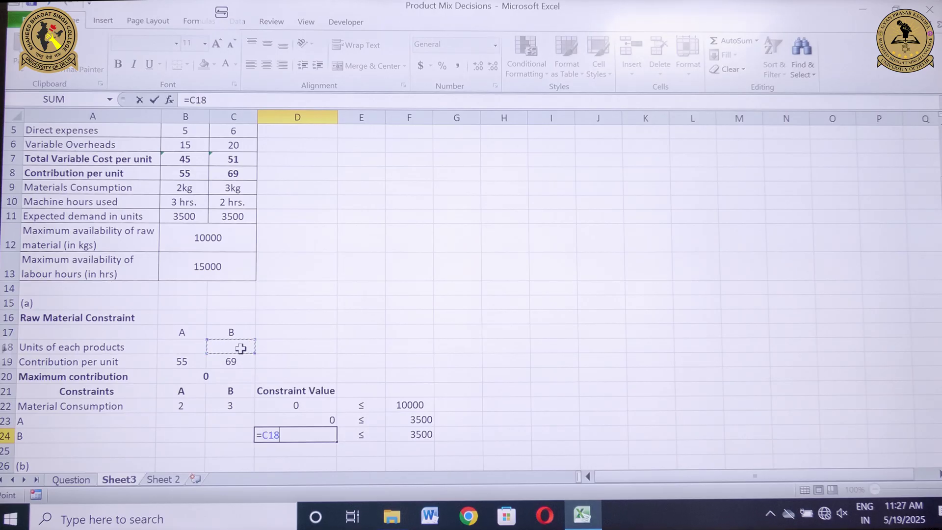
{"action": "key", "text": "Return"}
{"action": "left_click_drag", "start_coordinate": [296, 405], "coordinate": [410, 435]}
{"action": "left_click", "coordinate": [181, 428]}
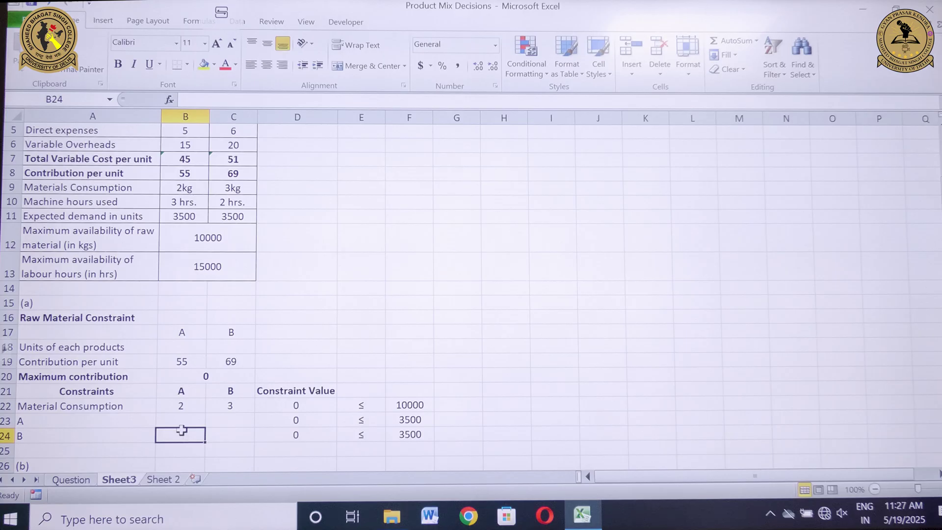
Step: Open Solver and set it to maximise objective cell B20 by changing the variable cells B18:C18
{"action": "key", "text": "Down"}
{"action": "key", "text": "Down"}
{"action": "key", "text": "Down"}
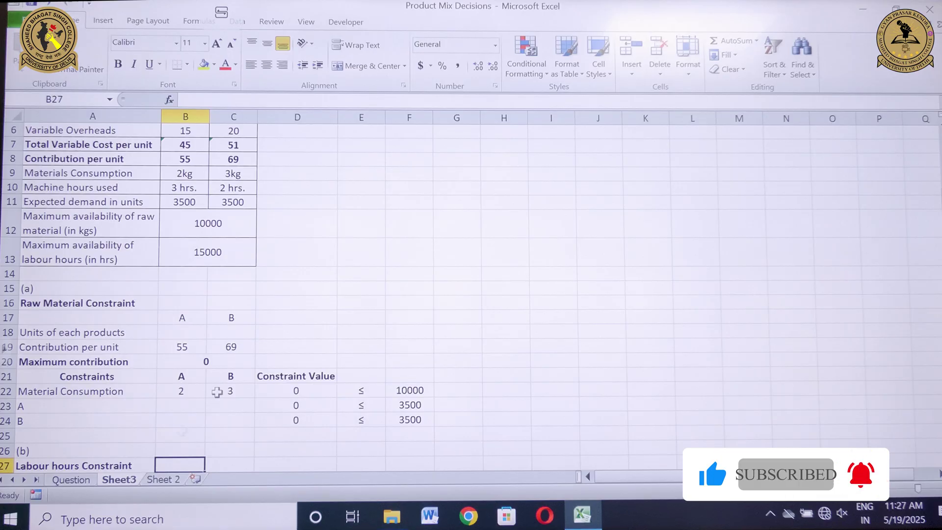
{"action": "left_click", "coordinate": [237, 21]}
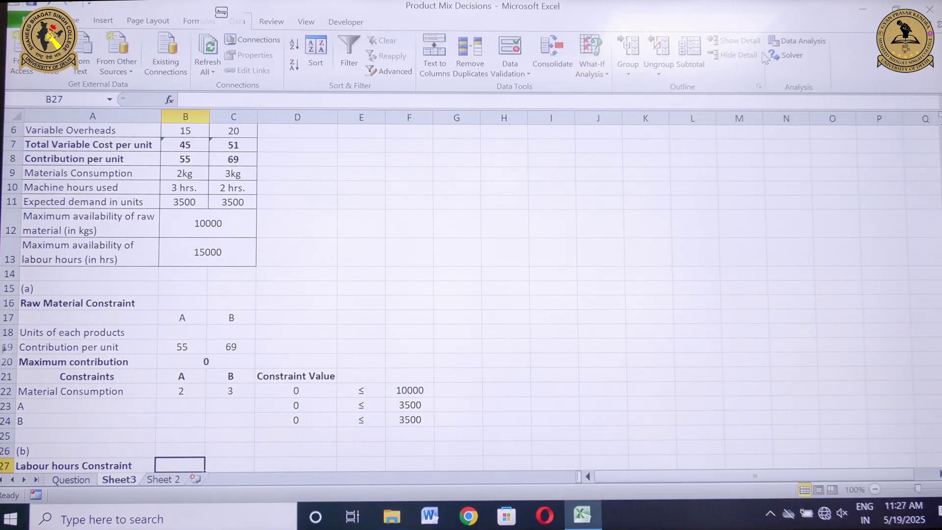
{"action": "left_click", "coordinate": [786, 55]}
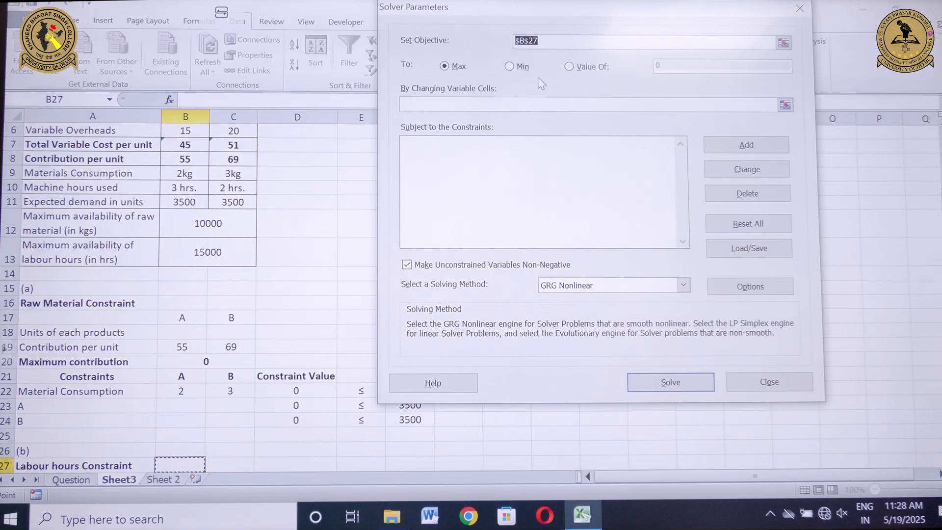
{"action": "key", "text": "BackSpace"}
{"action": "left_click", "coordinate": [208, 364]}
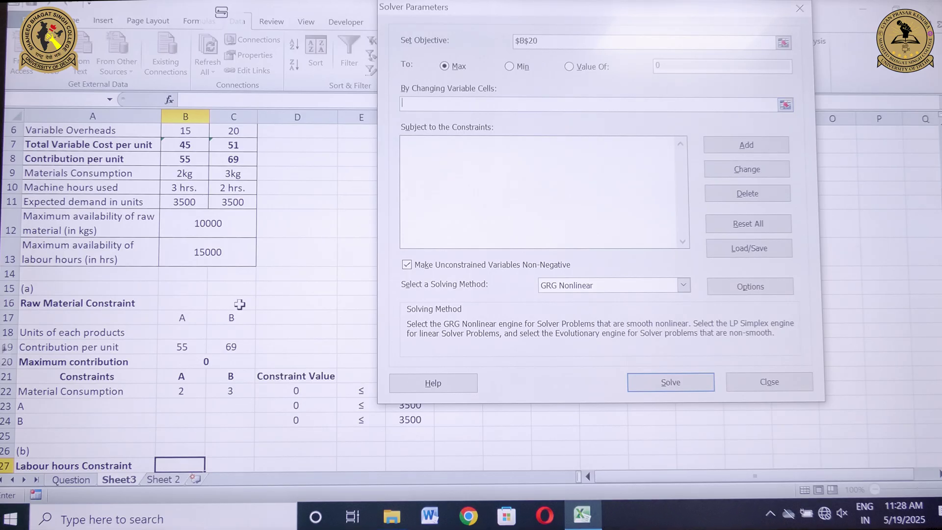
{"action": "left_click_drag", "start_coordinate": [187, 329], "coordinate": [227, 329]}
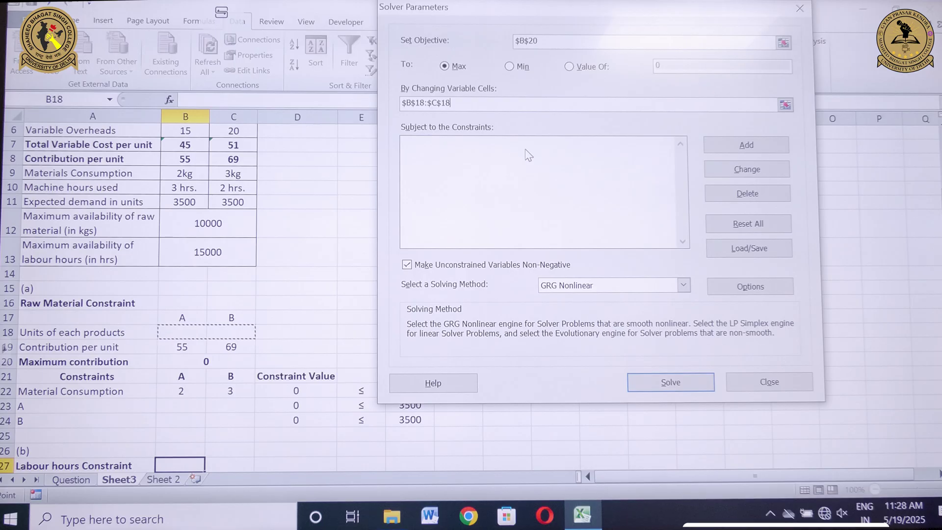
Step: Add a Solver constraint that material consumption in D22 is <= the availability limit in F22
{"action": "left_click", "coordinate": [719, 149]}
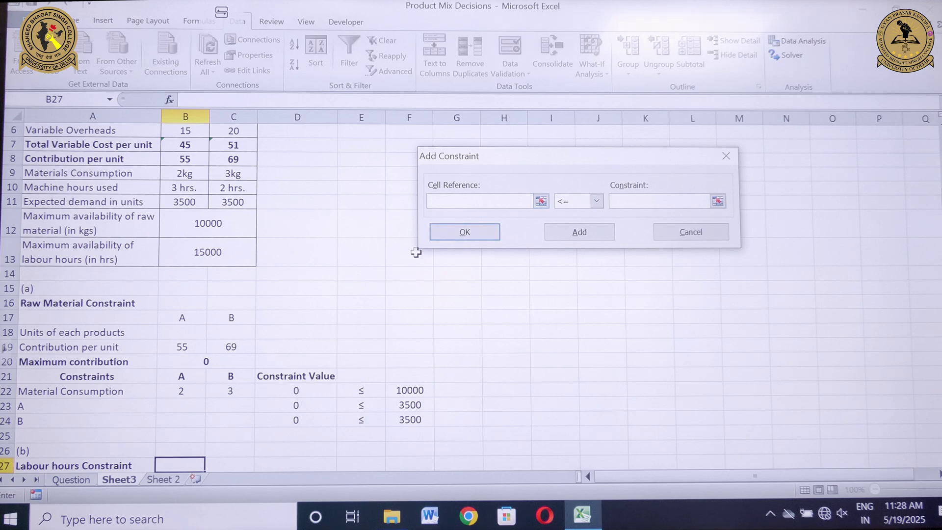
{"action": "left_click", "coordinate": [291, 392]}
{"action": "left_click", "coordinate": [596, 201]}
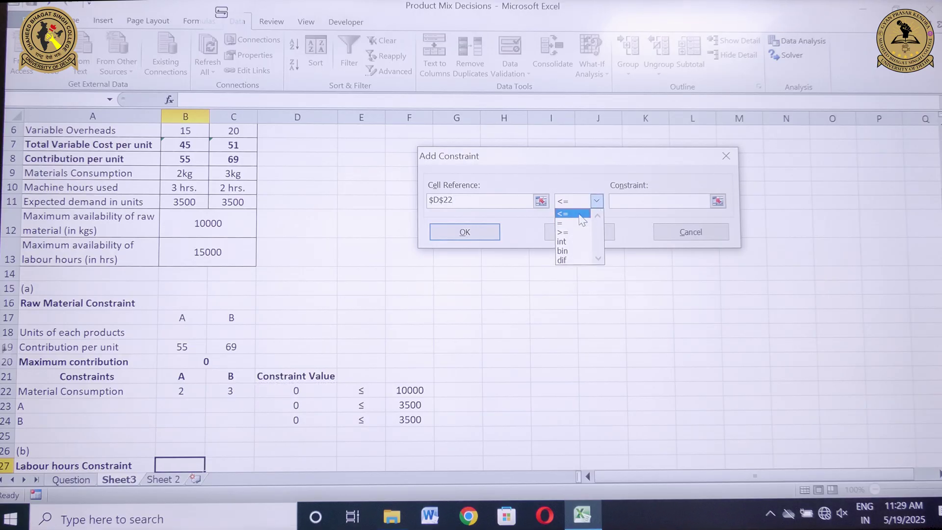
{"action": "left_click", "coordinate": [580, 215]}
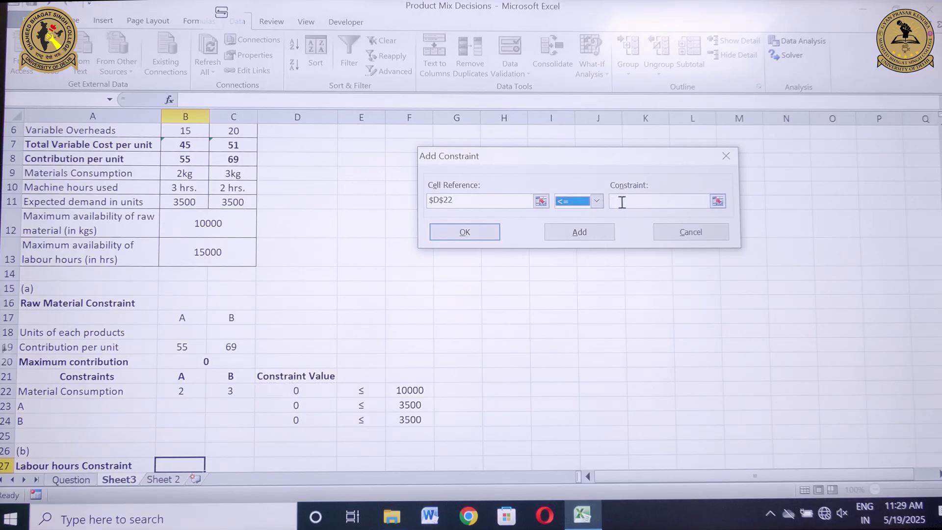
{"action": "left_click", "coordinate": [620, 202]}
{"action": "left_click", "coordinate": [408, 387]}
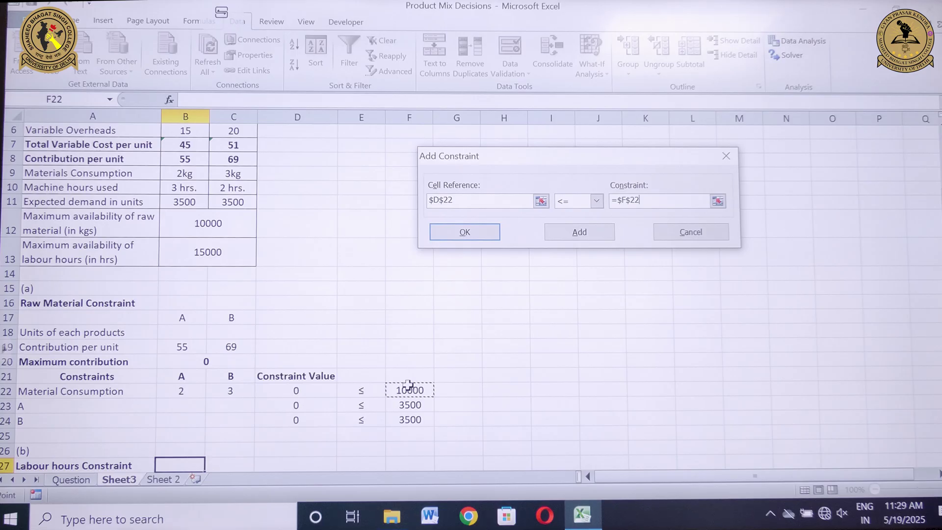
{"action": "left_click", "coordinate": [565, 234]}
Step: Add the product demand constraints D23 <= F23 and D24 <= F24, and return to the Solver parameters
{"action": "left_click", "coordinate": [285, 403]}
{"action": "left_click", "coordinate": [624, 203]}
{"action": "left_click", "coordinate": [411, 406]}
{"action": "left_click", "coordinate": [599, 234]}
{"action": "left_click", "coordinate": [311, 422]}
{"action": "left_click", "coordinate": [614, 201]}
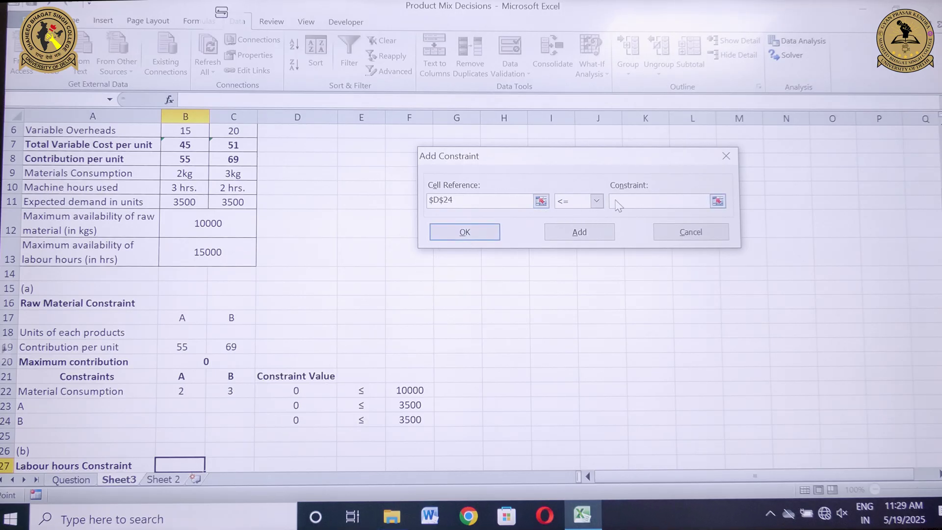
{"action": "left_click", "coordinate": [410, 418]}
{"action": "left_click", "coordinate": [594, 231]}
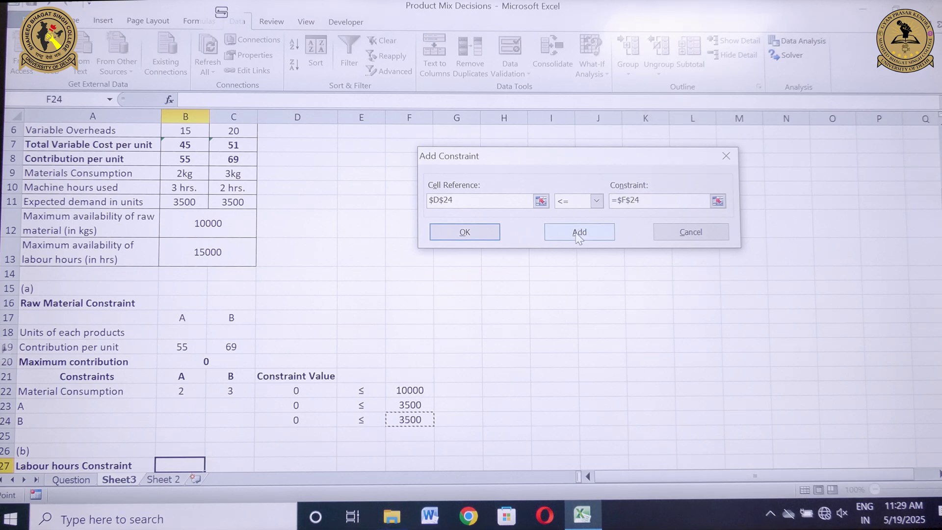
{"action": "left_click", "coordinate": [645, 233]}
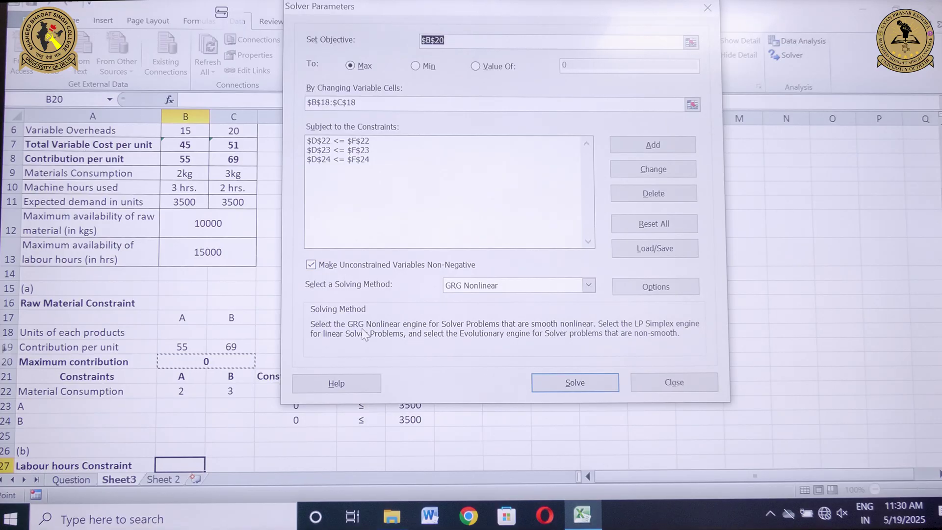
Step: Solve the model with the Simplex LP method and keep the Solver solution
{"action": "left_click", "coordinate": [588, 285]}
{"action": "left_click", "coordinate": [553, 308]}
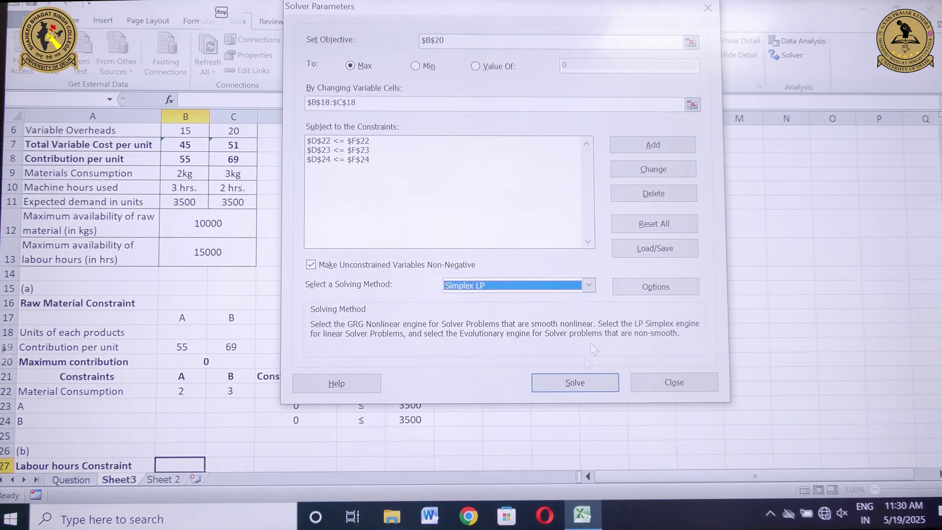
{"action": "left_click", "coordinate": [552, 382]}
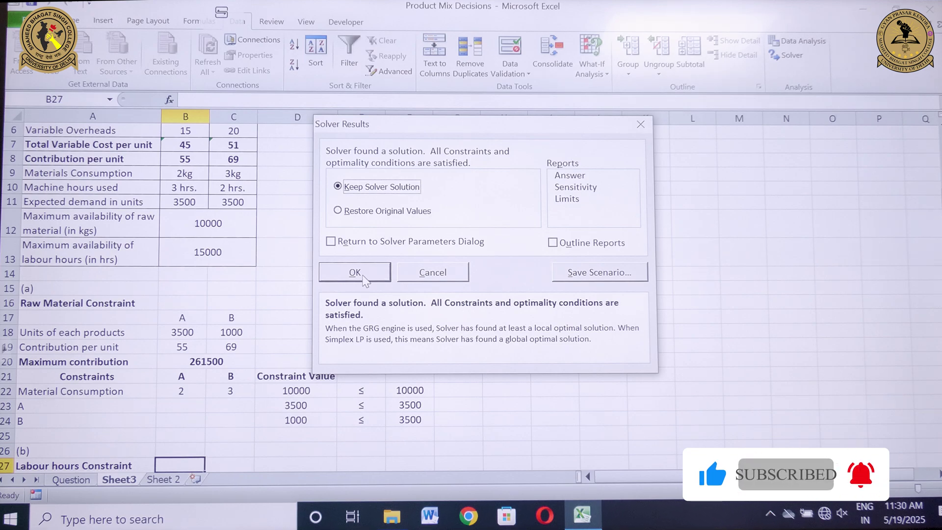
{"action": "left_click", "coordinate": [355, 272]}
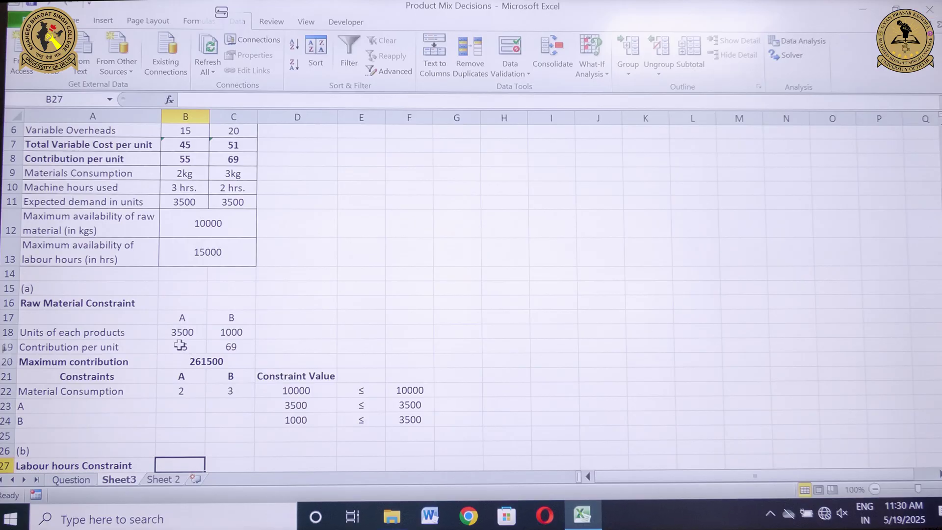
Step: Highlight the units of each product (A18:C18) and maximum contribution (A20:C20) rows in yellow
{"action": "left_click_drag", "start_coordinate": [95, 332], "coordinate": [220, 332]}
{"action": "left_click", "coordinate": [74, 21]}
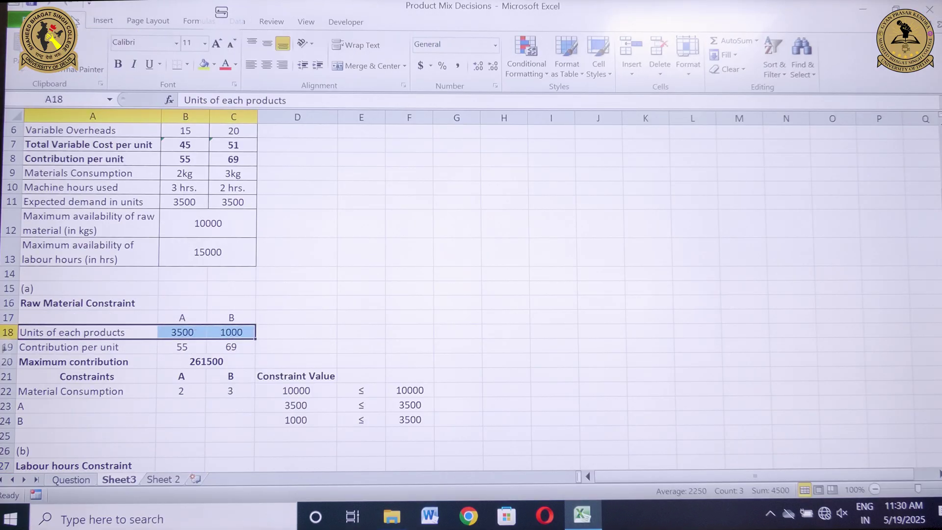
{"action": "left_click", "coordinate": [203, 66]}
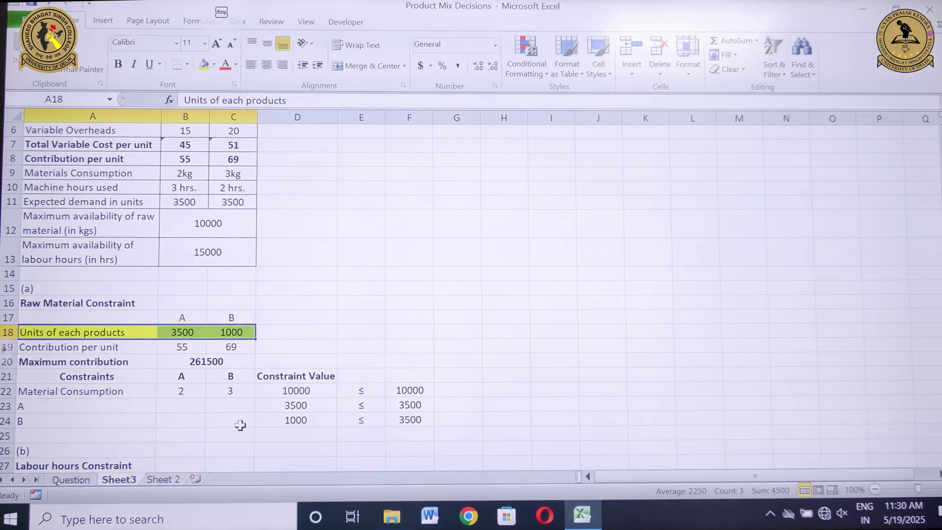
{"action": "left_click_drag", "start_coordinate": [98, 362], "coordinate": [235, 362]}
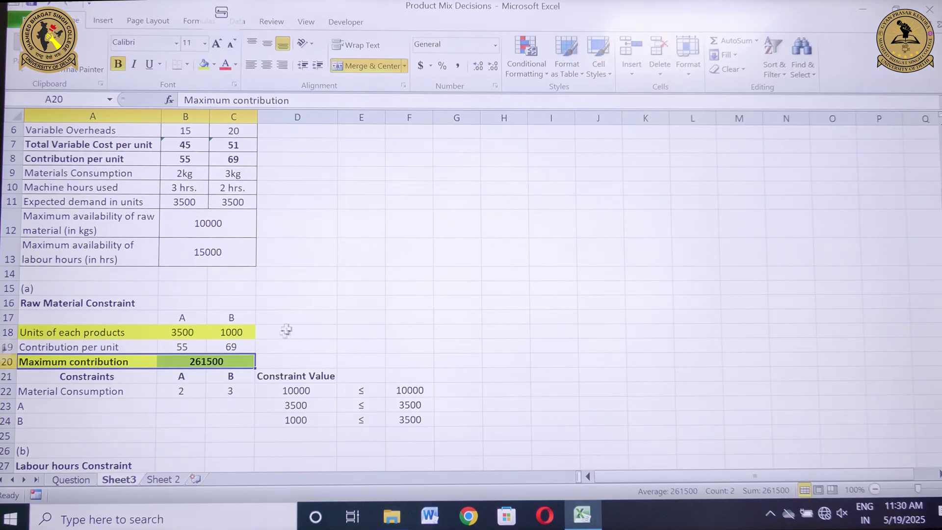
{"action": "left_click", "coordinate": [247, 401]}
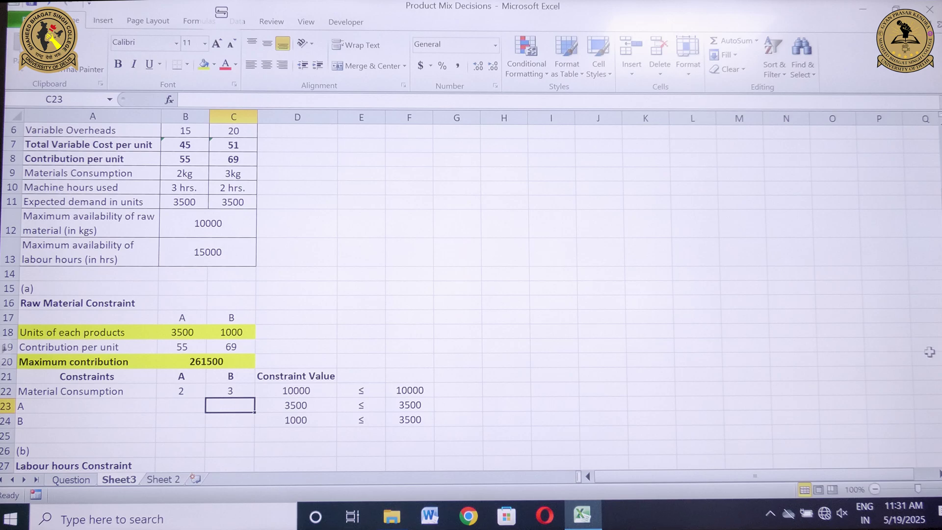
Step: Copy the A and B headings from row 17 to row 28 and label A29:A31 Units of each products, Contribution per unit and Maximum contribution
{"action": "scroll", "coordinate": [3, 347], "scroll_direction": "down", "scroll_amount": 3}
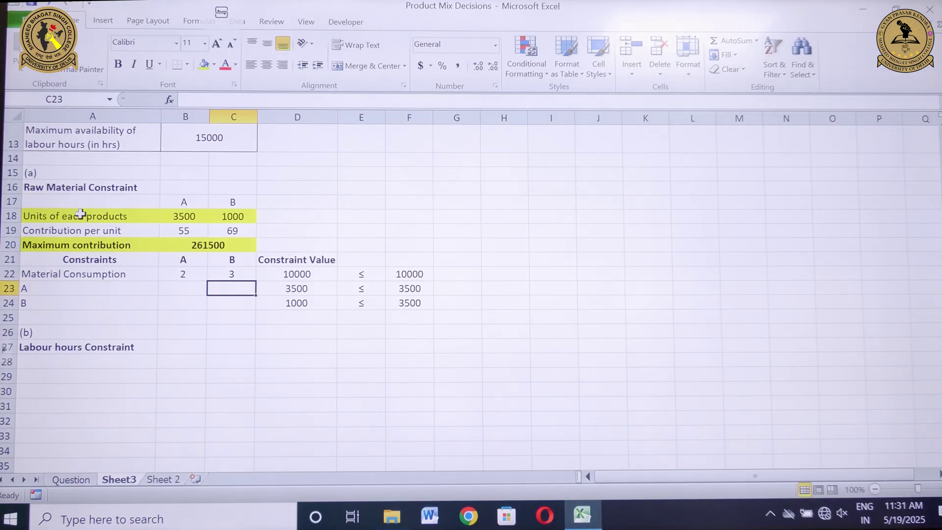
{"action": "left_click_drag", "start_coordinate": [98, 205], "coordinate": [216, 202]}
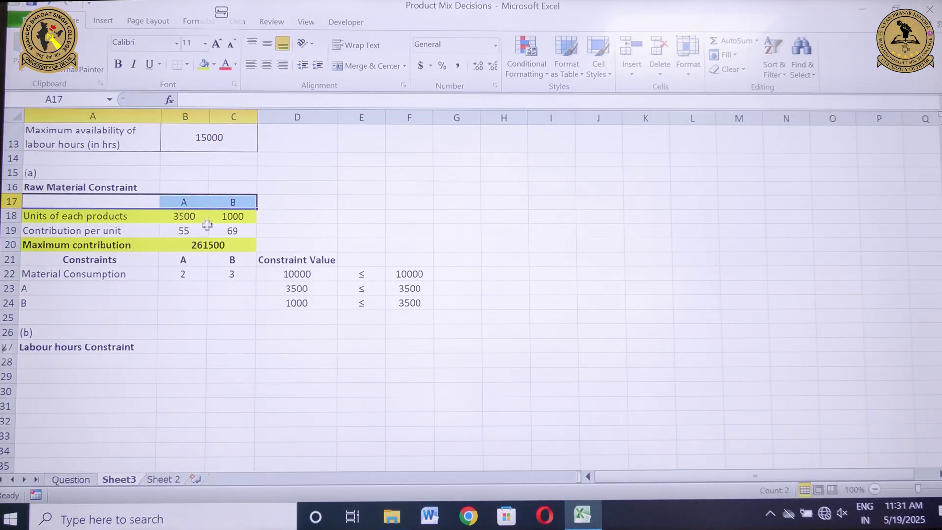
{"action": "key", "text": "ctrl+c"}
{"action": "left_click", "coordinate": [70, 364]}
{"action": "key", "text": "Return"}
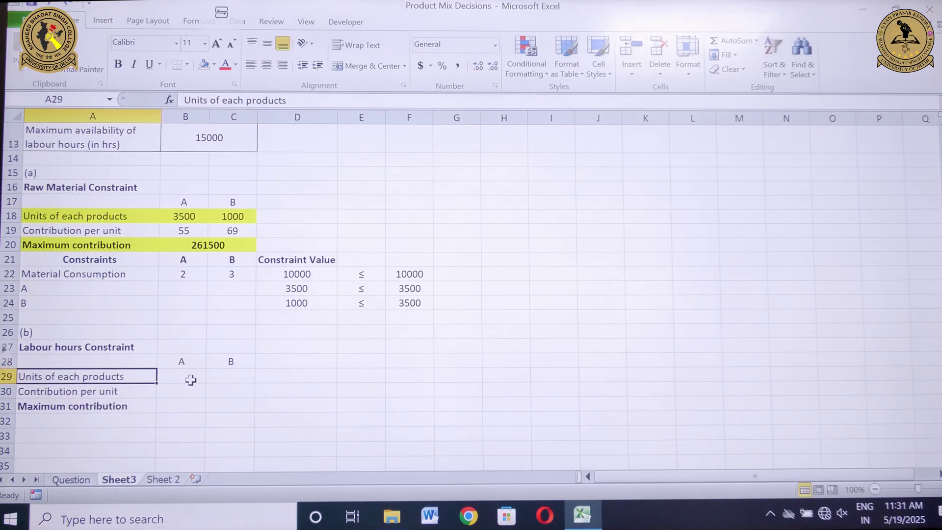
Step: Enter the contribution per unit as 55 for A in B30 and 69 for B in C30
{"action": "left_click", "coordinate": [191, 379]}
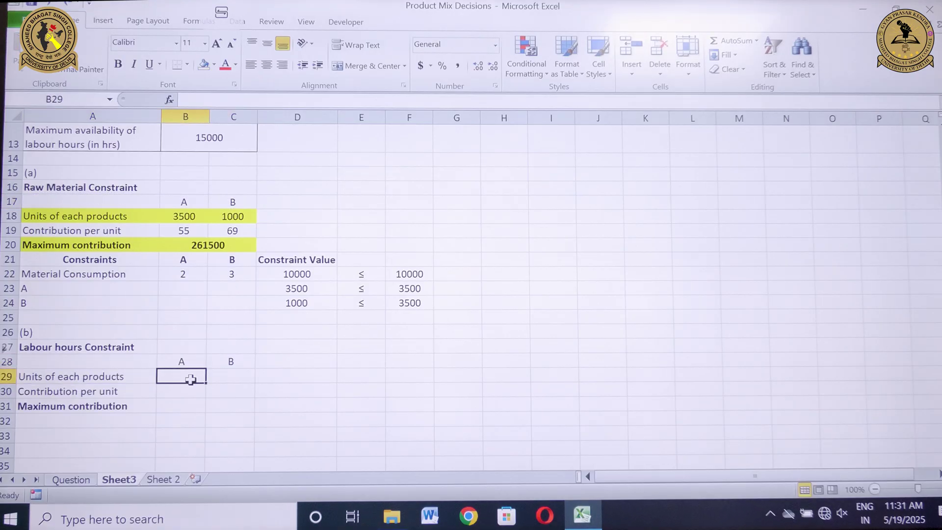
{"action": "left_click_drag", "start_coordinate": [188, 380], "coordinate": [228, 373]}
{"action": "left_click", "coordinate": [191, 393]}
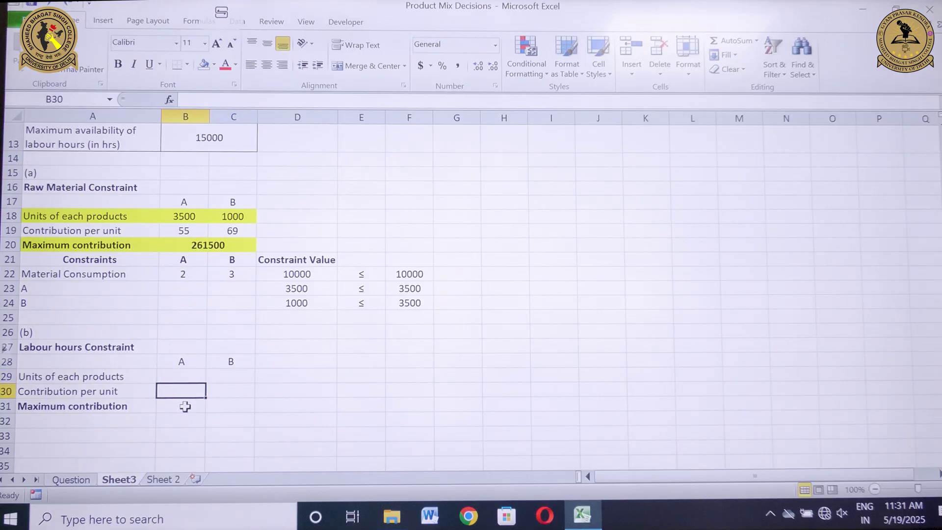
{"action": "type", "text": "55"}
{"action": "key", "text": "Tab"}
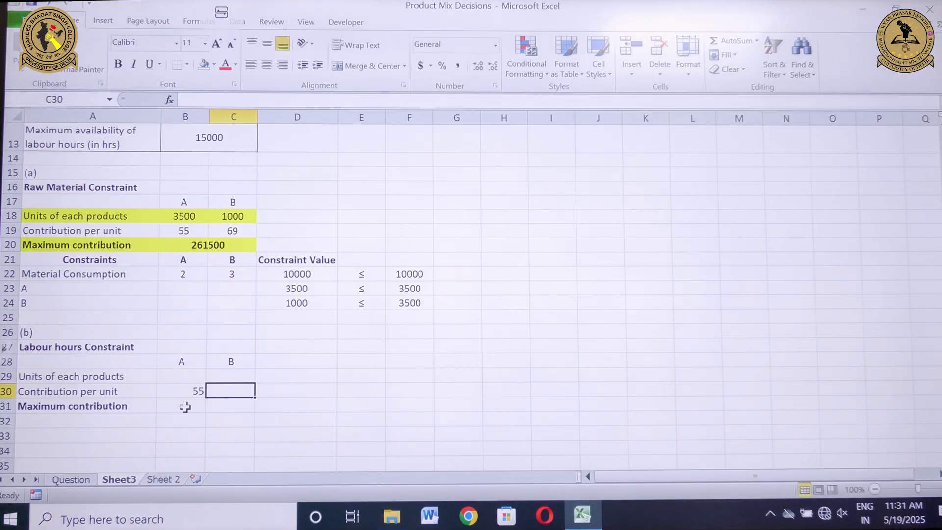
{"action": "type", "text": "69"}
{"action": "key", "text": "Return"}
Step: Merge cells B31:C31 across for the labour hours section's maximum contribution
{"action": "left_click", "coordinate": [185, 407]}
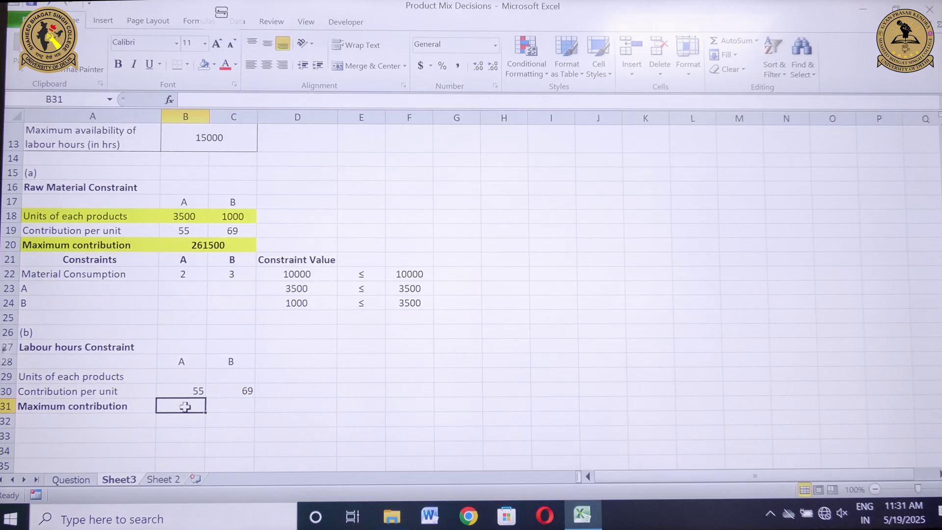
{"action": "left_click_drag", "start_coordinate": [185, 407], "coordinate": [232, 409]}
{"action": "left_click", "coordinate": [405, 66]}
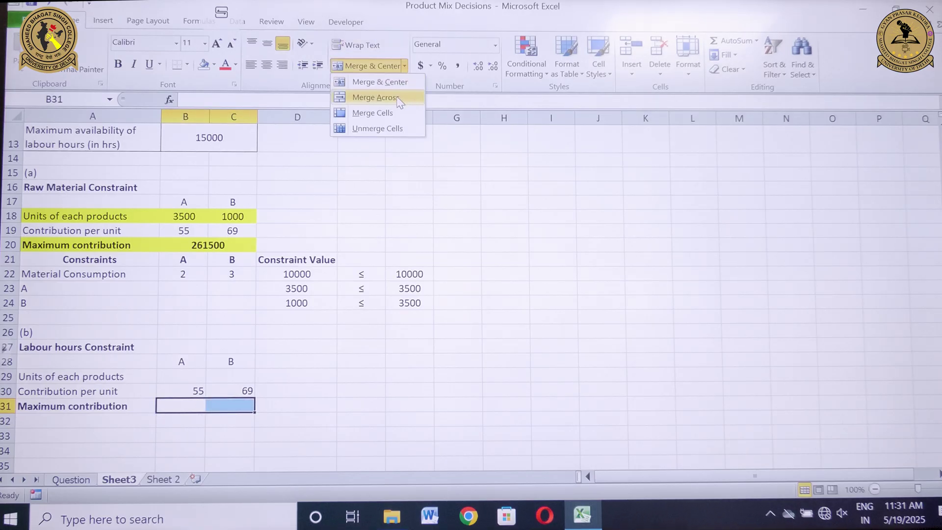
{"action": "left_click", "coordinate": [395, 94]}
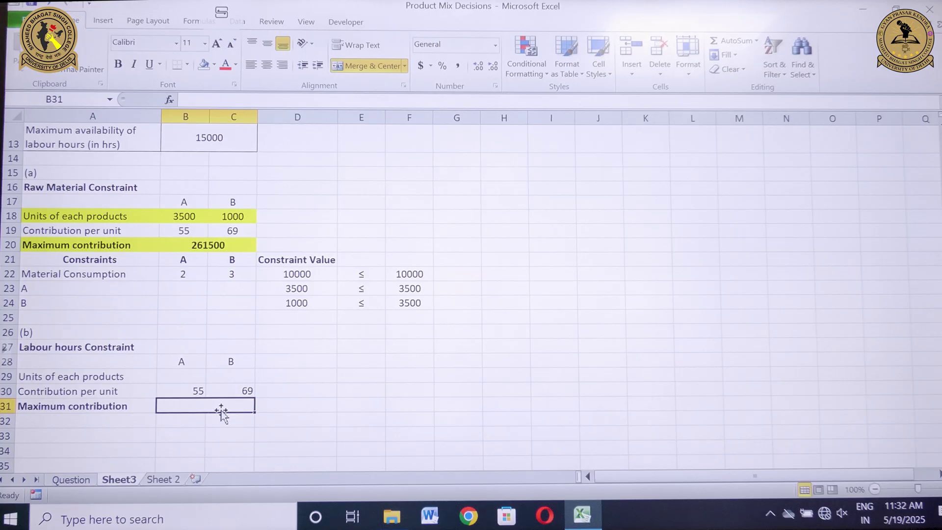
Step: Enter =SUMPRODUCT(B29:C29,B30:C30) as the maximum contribution in B31 and centre the result
{"action": "type", "text": "=sumpr"}
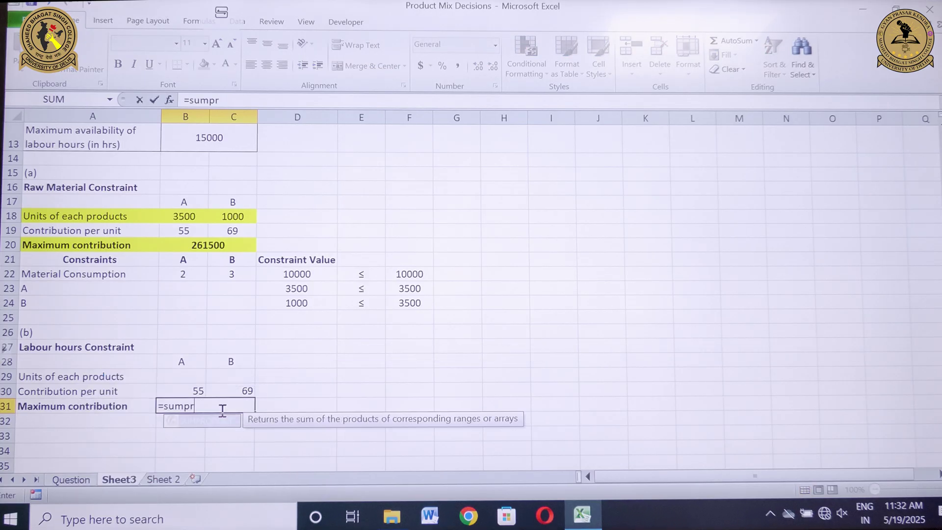
{"action": "double_click", "coordinate": [220, 422]}
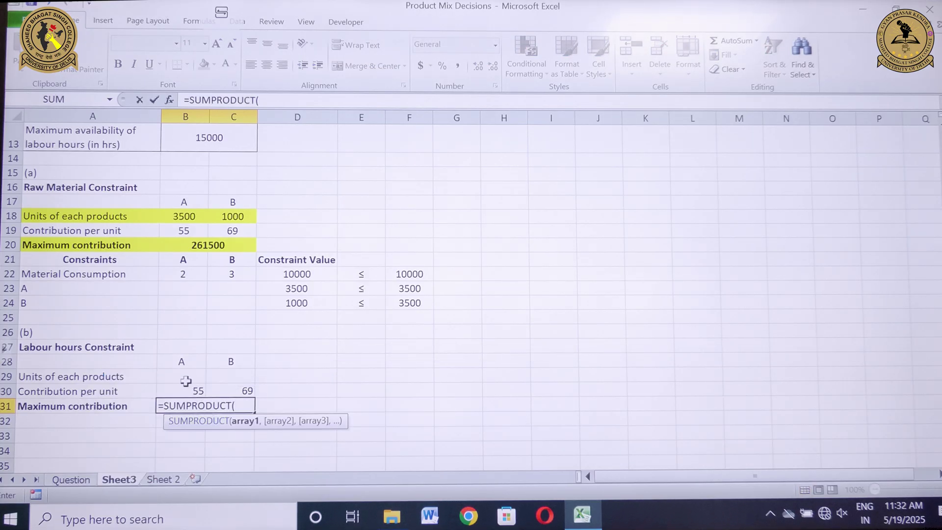
{"action": "left_click_drag", "start_coordinate": [185, 381], "coordinate": [247, 389]}
{"action": "type", "text": ","}
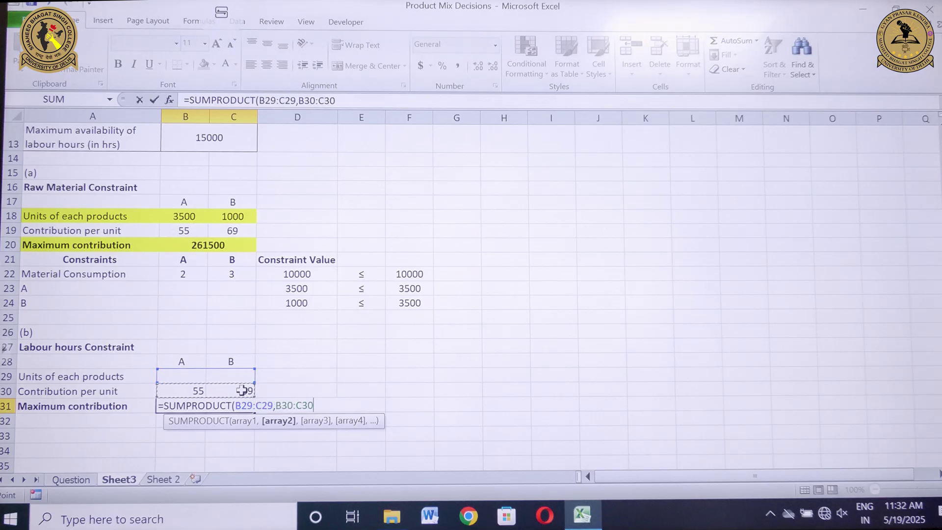
{"action": "type", "text": ")"}
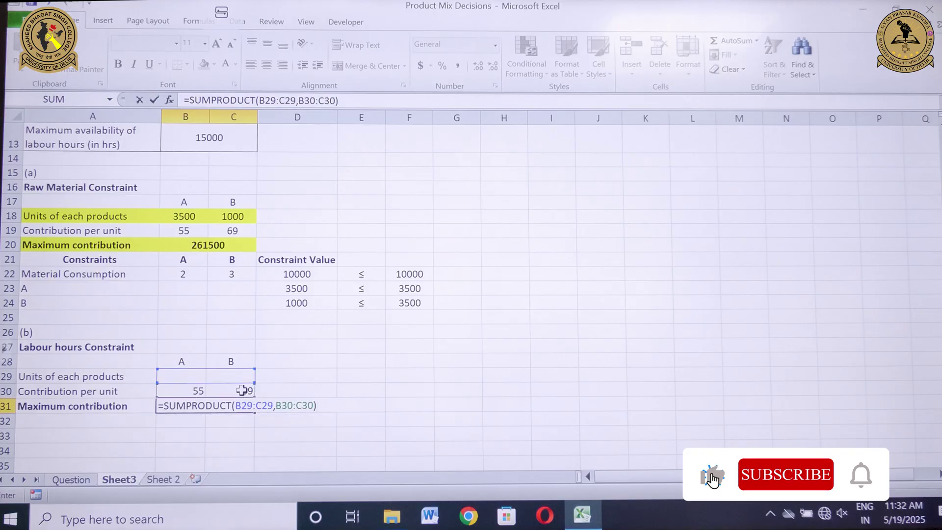
{"action": "key", "text": "Return"}
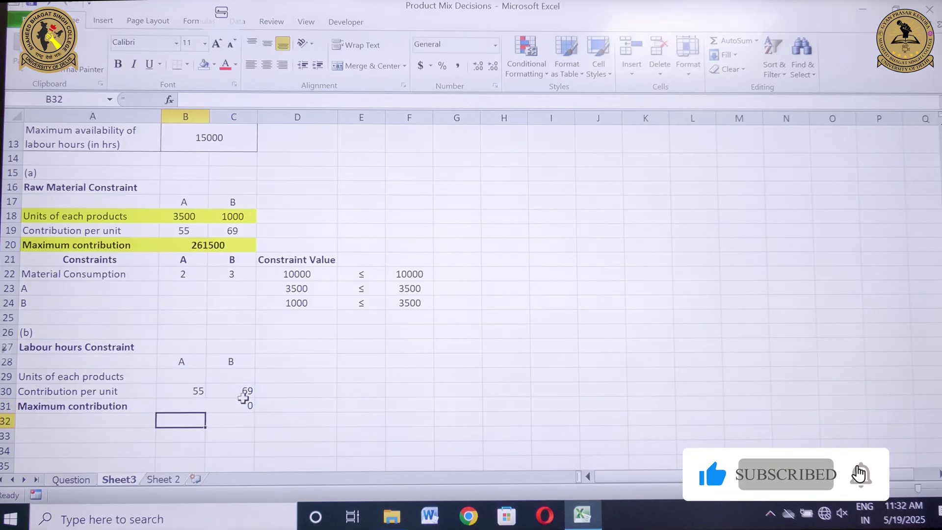
{"action": "left_click_drag", "start_coordinate": [243, 399], "coordinate": [186, 406]}
{"action": "left_click", "coordinate": [373, 65]}
{"action": "left_click", "coordinate": [267, 66]}
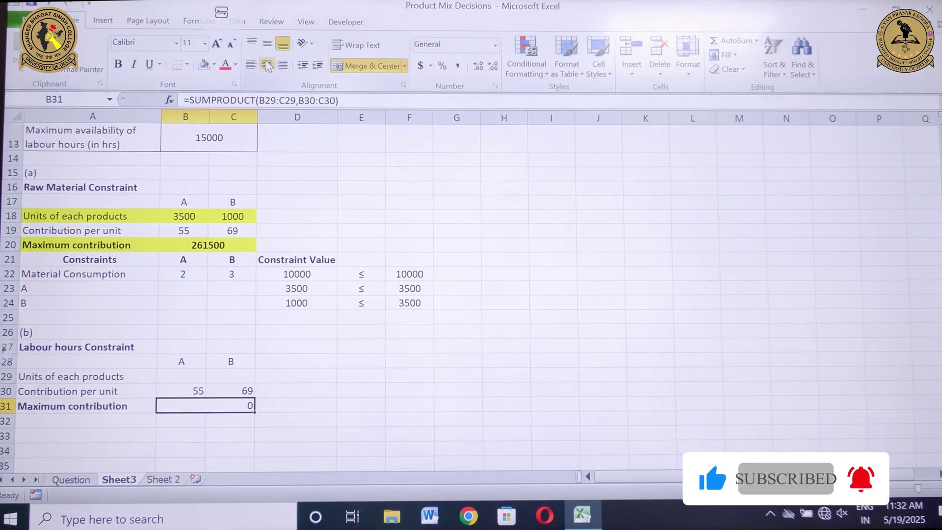
{"action": "left_click", "coordinate": [267, 65]}
Step: Copy the constraint headings in A21:D21 to row 32 of the labour hours section
{"action": "left_click", "coordinate": [43, 417]}
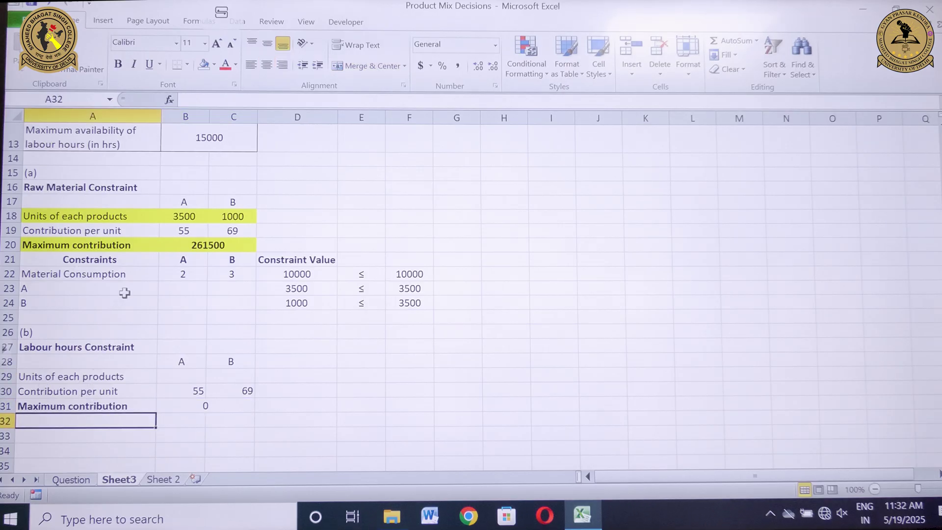
{"action": "left_click_drag", "start_coordinate": [122, 260], "coordinate": [294, 260]}
{"action": "key", "text": "ctrl+c"}
{"action": "left_click", "coordinate": [58, 421]}
{"action": "key", "text": "ctrl+v"}
Step: Add a Labour hours constraint in row 33 with 3 for A in B33 and 2 for B in C33
{"action": "left_click", "coordinate": [59, 438]}
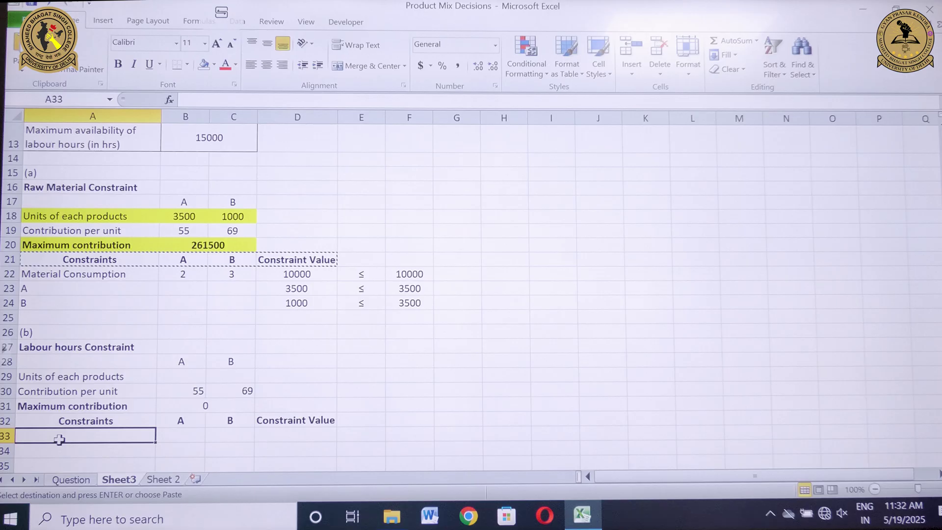
{"action": "type", "text": "Labour"}
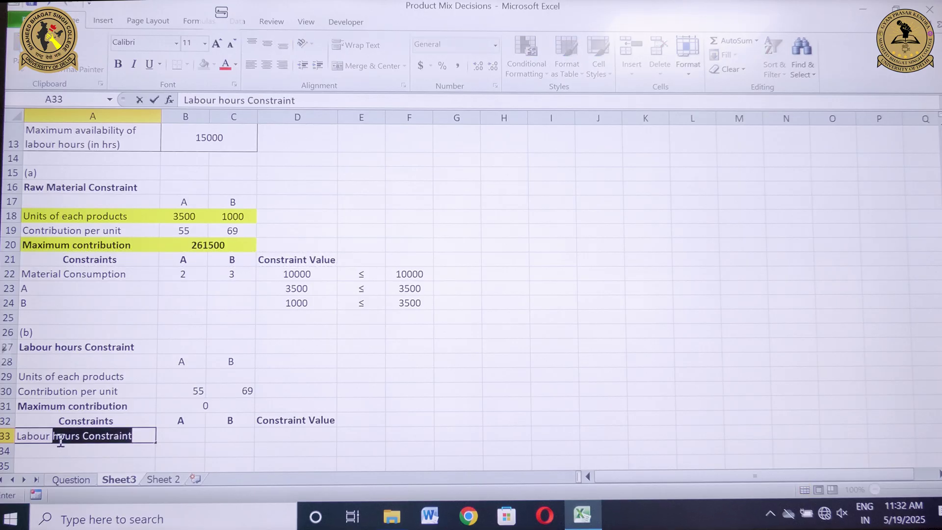
{"action": "type", "text": " hours"}
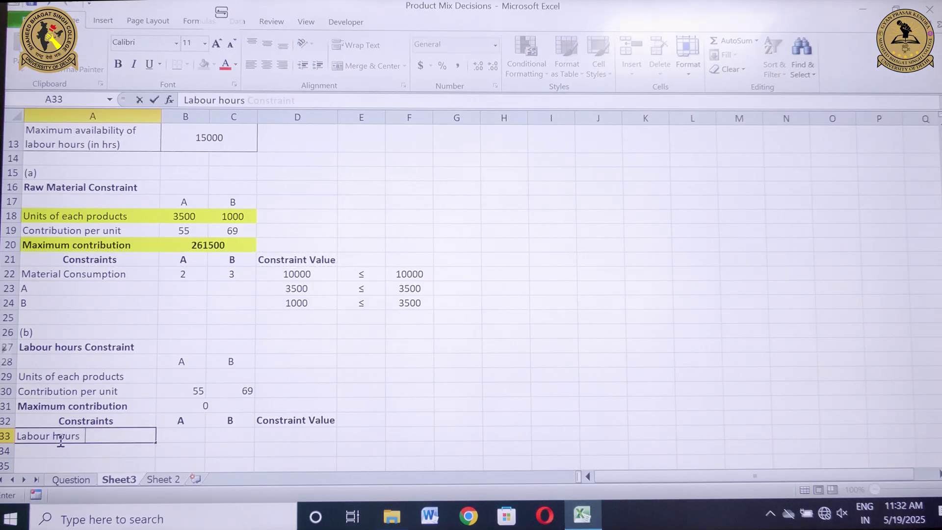
{"action": "key", "text": "Tab"}
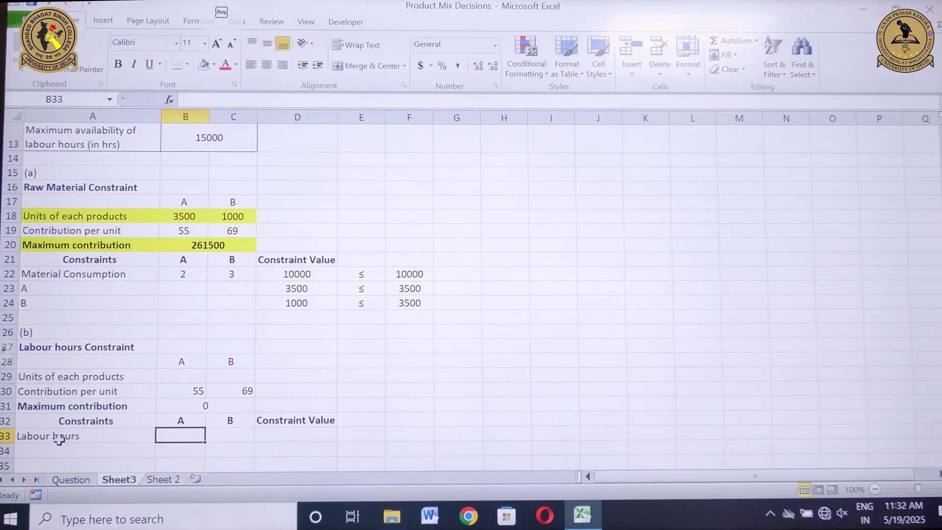
{"action": "type", "text": "3"}
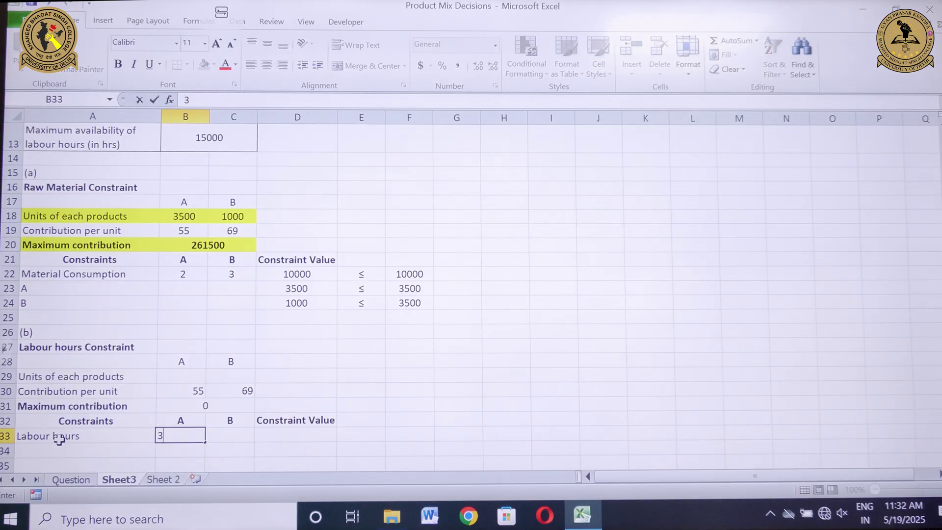
{"action": "key", "text": "Tab"}
{"action": "type", "text": "2"}
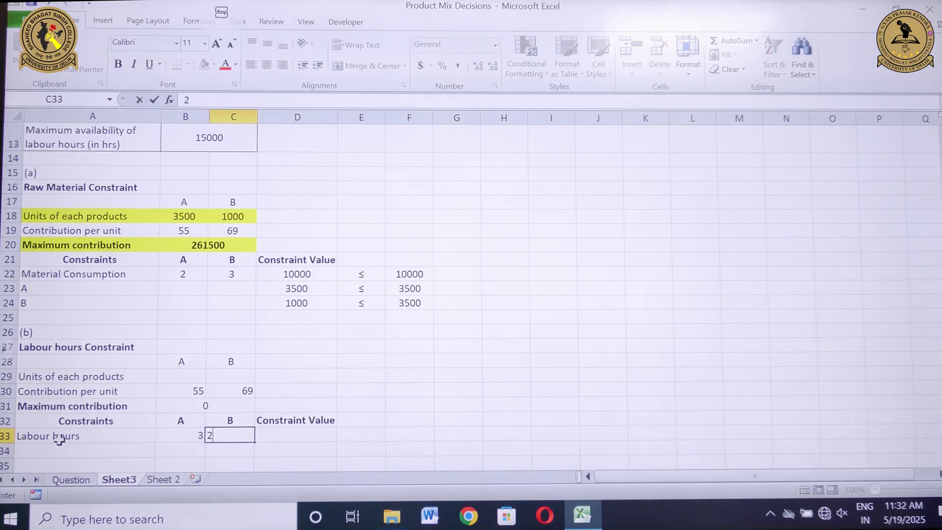
{"action": "key", "text": "Tab"}
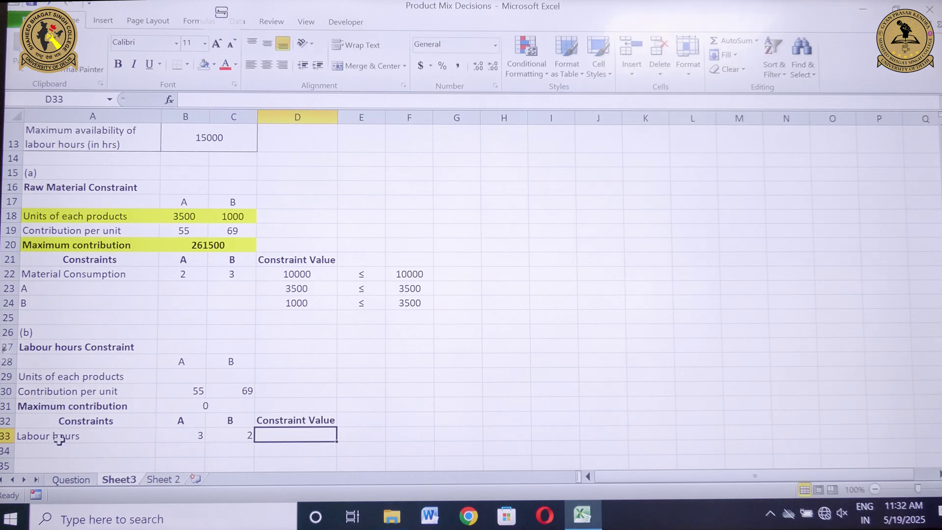
Step: Enter the labour hours limit 15000 in F33 and copy the ≤ sign from E22 to E33
{"action": "left_click", "coordinate": [408, 434]}
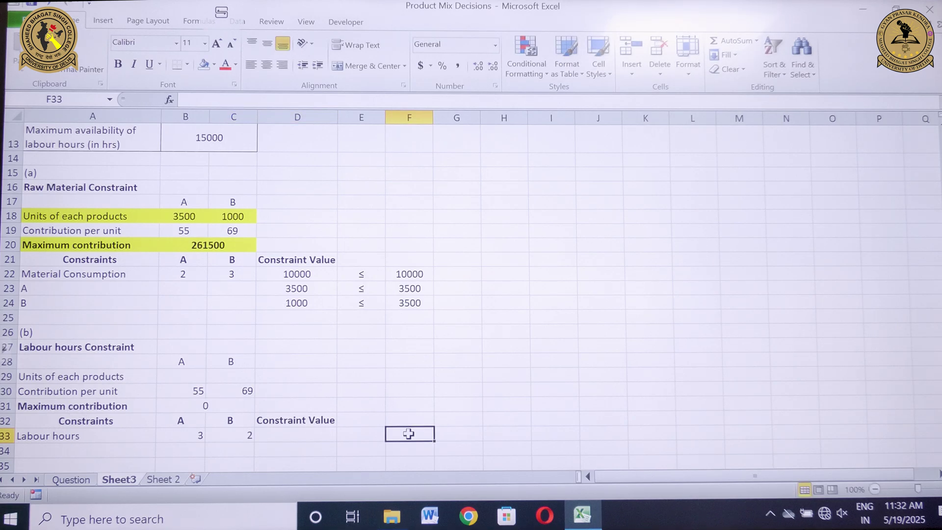
{"action": "type", "text": "15000"}
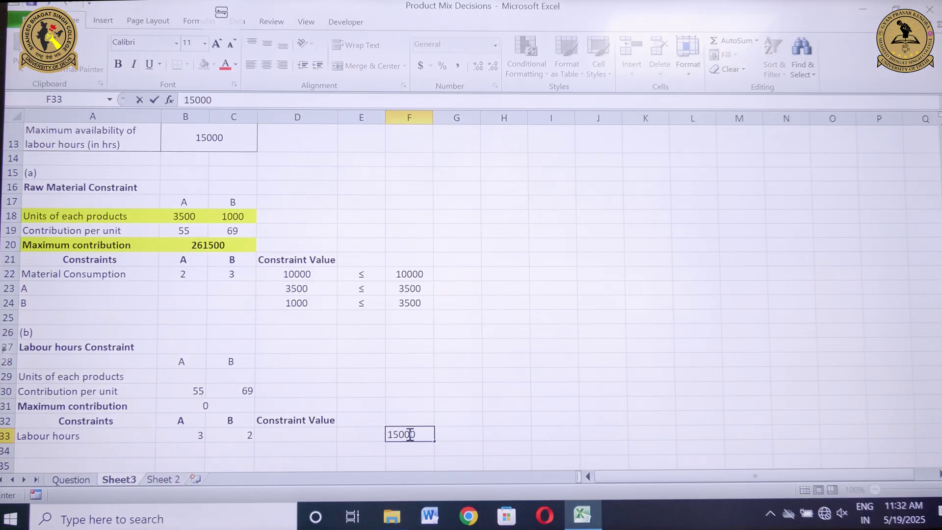
{"action": "key", "text": "Left"}
{"action": "key", "text": "Left"}
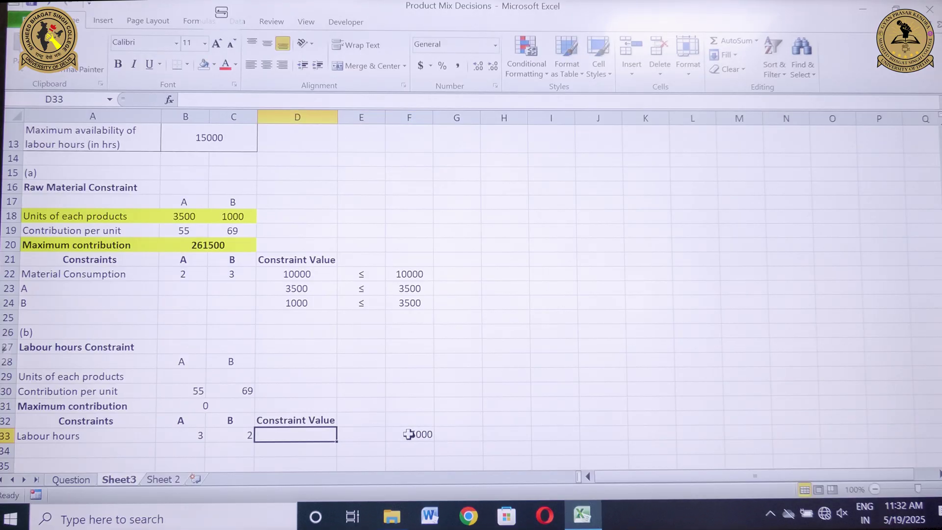
{"action": "left_click", "coordinate": [369, 273]}
{"action": "key", "text": "ctrl+c"}
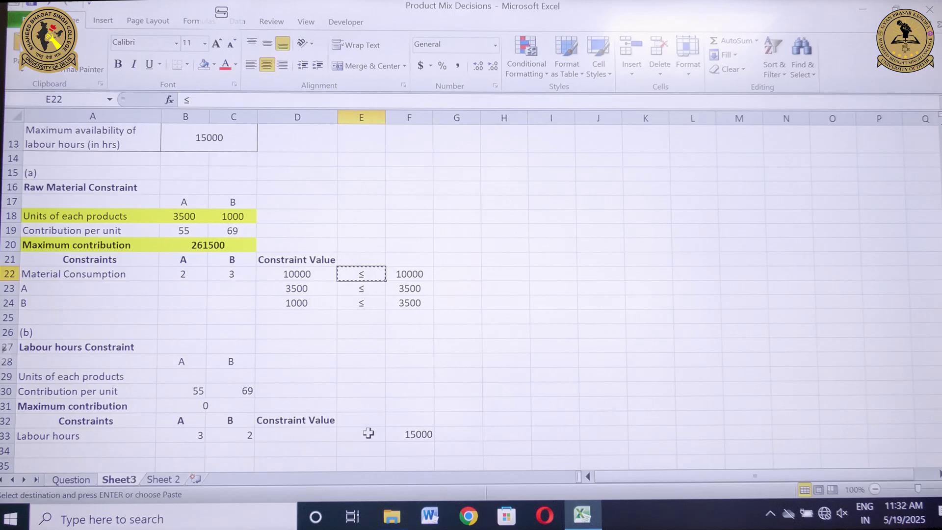
{"action": "left_click", "coordinate": [368, 433]}
{"action": "key", "text": "ctrl+v"}
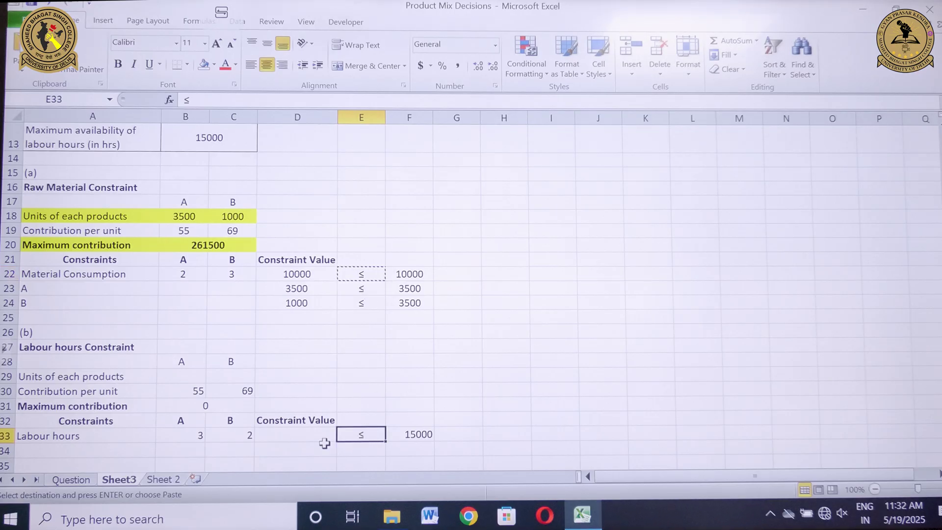
Step: Enter =SUMPRODUCT(B29:C29,B33:C33) in D33 as the labour hours constraint value
{"action": "left_click", "coordinate": [316, 436]}
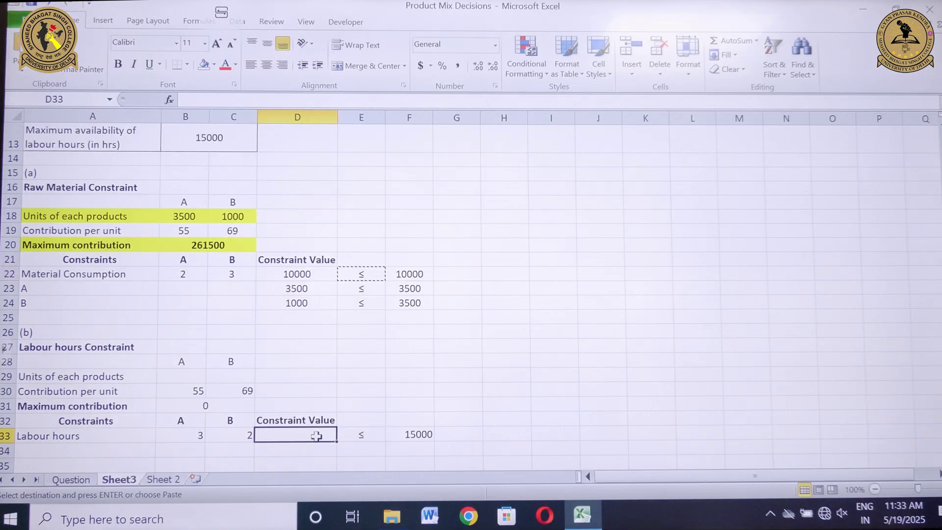
{"action": "type", "text": "=su"}
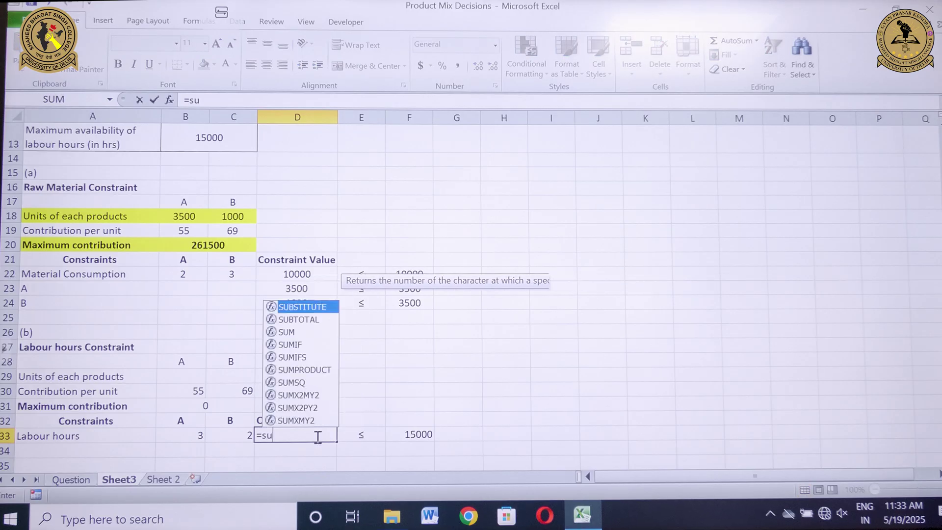
{"action": "type", "text": "mpr"}
{"action": "double_click", "coordinate": [328, 450]}
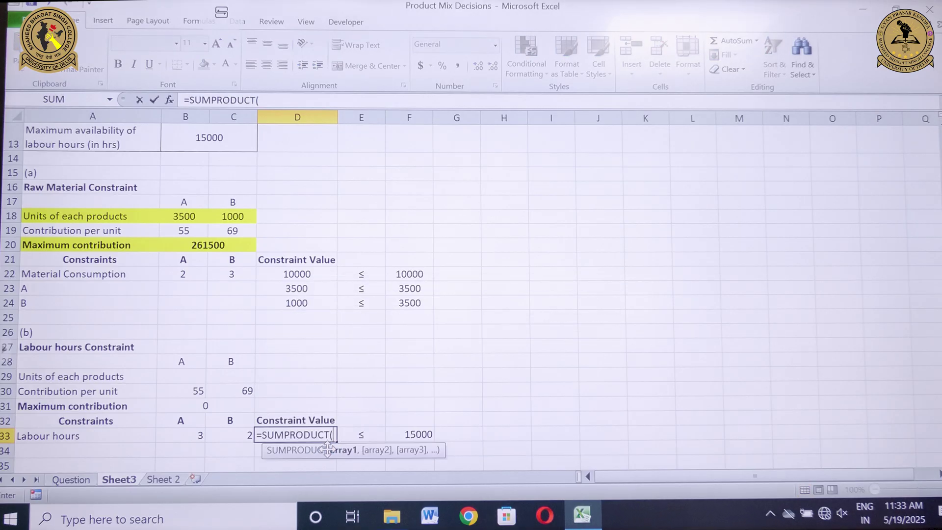
{"action": "left_click", "coordinate": [201, 374]}
{"action": "left_click_drag", "start_coordinate": [201, 374], "coordinate": [225, 376]}
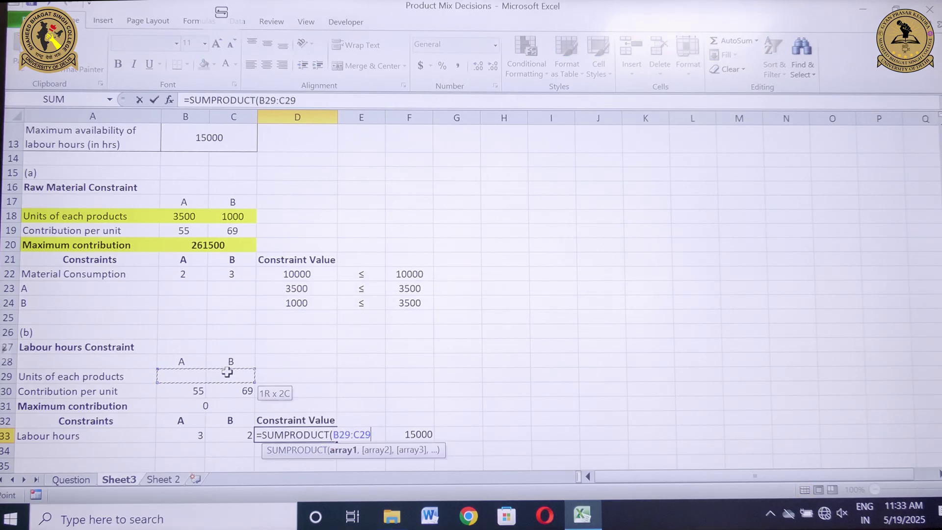
{"action": "type", "text": ","}
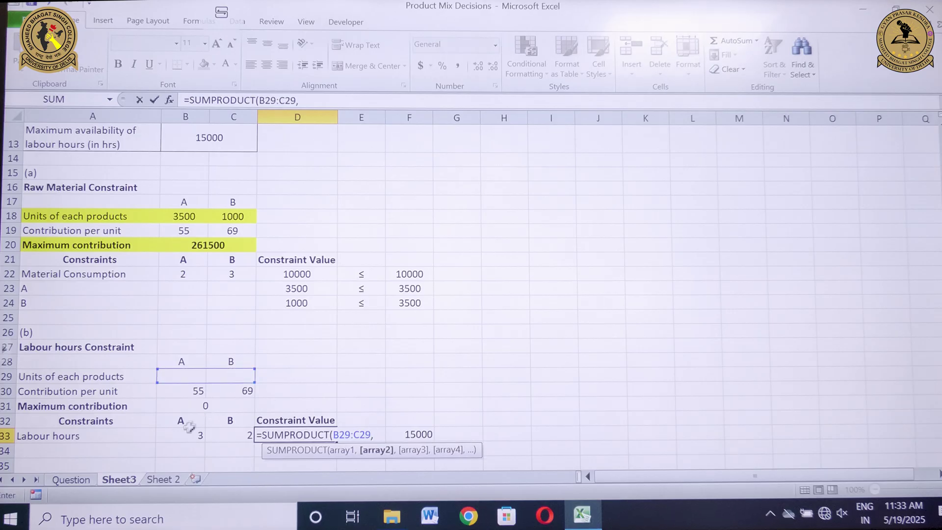
{"action": "left_click_drag", "start_coordinate": [189, 434], "coordinate": [231, 444]}
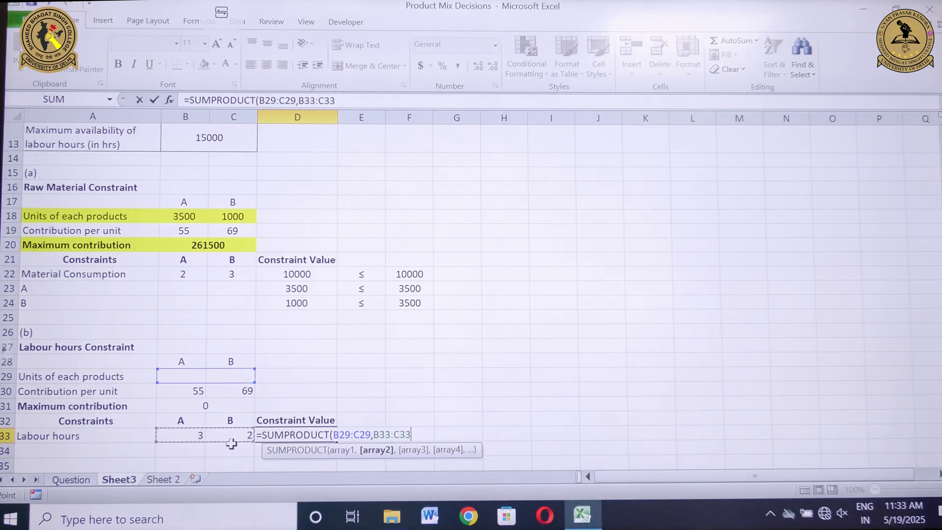
{"action": "type", "text": ")"}
{"action": "key", "text": "Return"}
Step: Set up product A's constraint in row 34 with the label A, a ≤ sign in E34 and the limit 3500 in F34
{"action": "scroll", "coordinate": [80, 413], "scroll_direction": "down", "scroll_amount": 1}
{"action": "key", "text": "Right"}
{"action": "key", "text": "Right"}
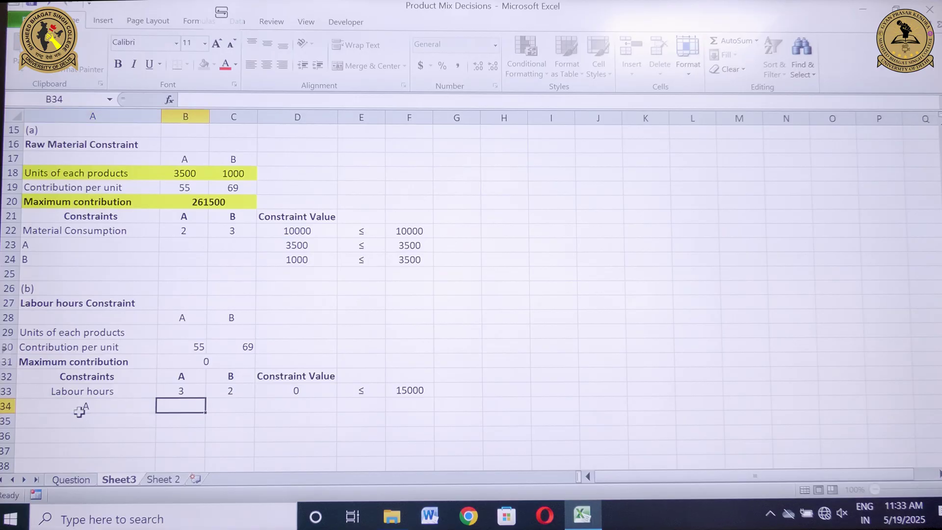
{"action": "left_click", "coordinate": [361, 391]}
{"action": "key", "text": "ctrl+c"}
{"action": "left_click", "coordinate": [361, 406]}
{"action": "key", "text": "ctrl+v"}
{"action": "left_click", "coordinate": [400, 405]}
{"action": "type", "text": "3500"}
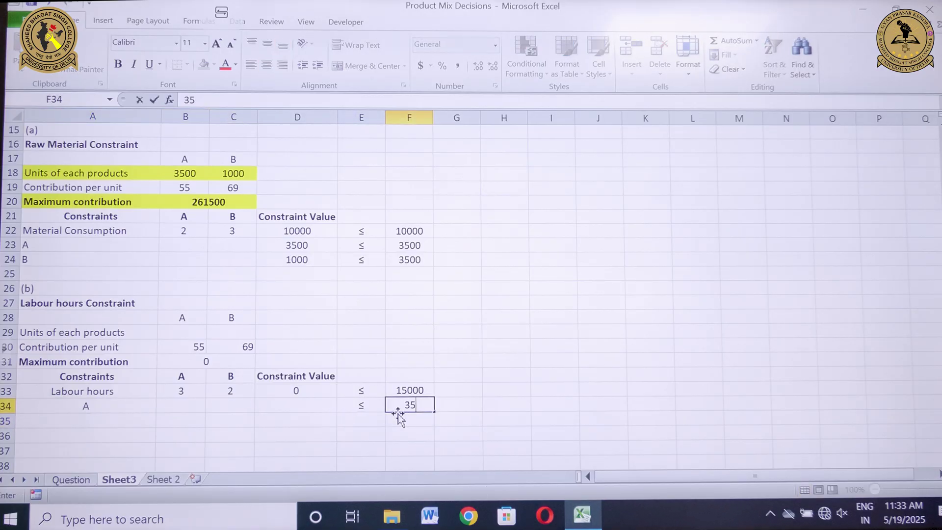
Step: Enter the constraint values =B29 in D34 and =C29 in D35 for the two products' units
{"action": "key", "text": "Left"}
{"action": "key", "text": "Left"}
{"action": "type", "text": "="}
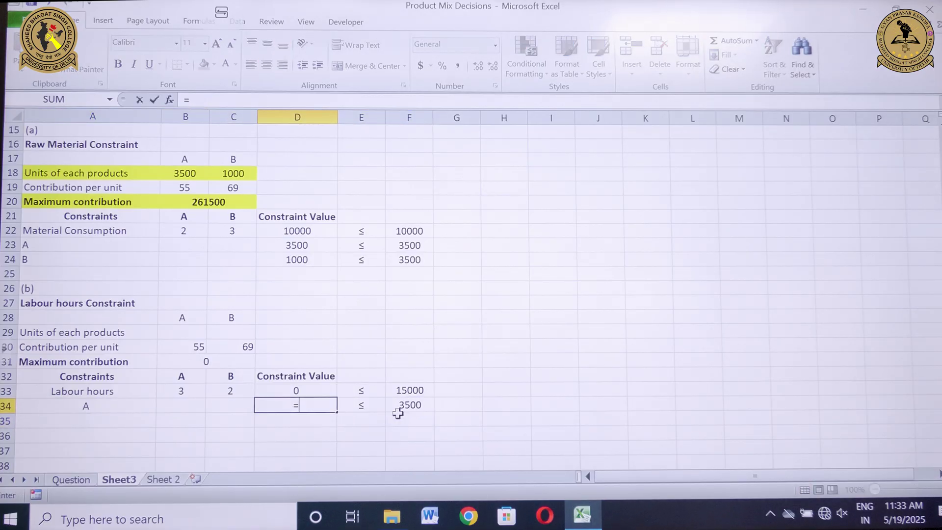
{"action": "left_click", "coordinate": [188, 334]}
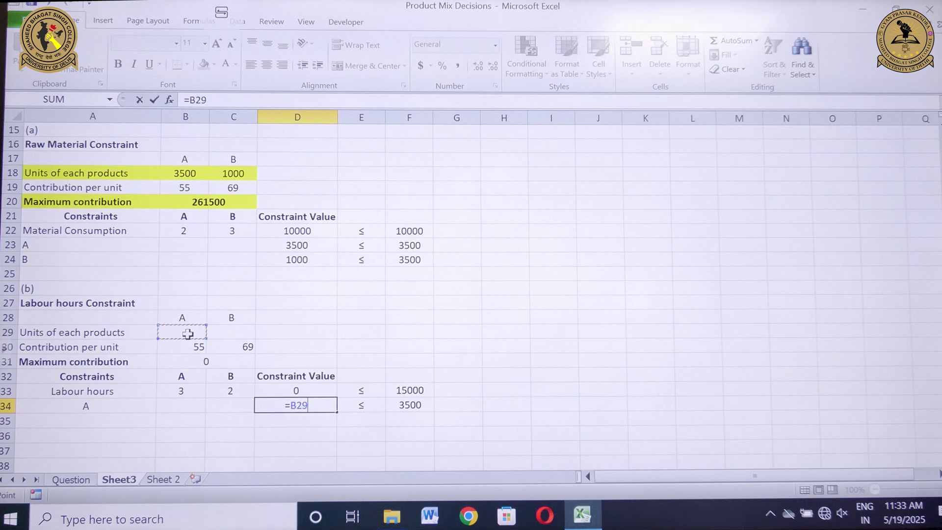
{"action": "key", "text": "Return"}
{"action": "type", "text": "="}
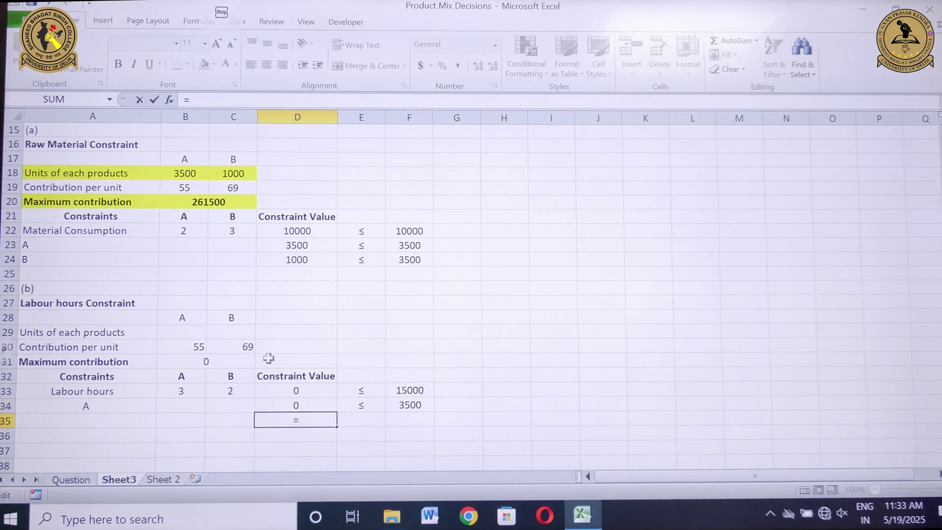
{"action": "left_click", "coordinate": [246, 332]}
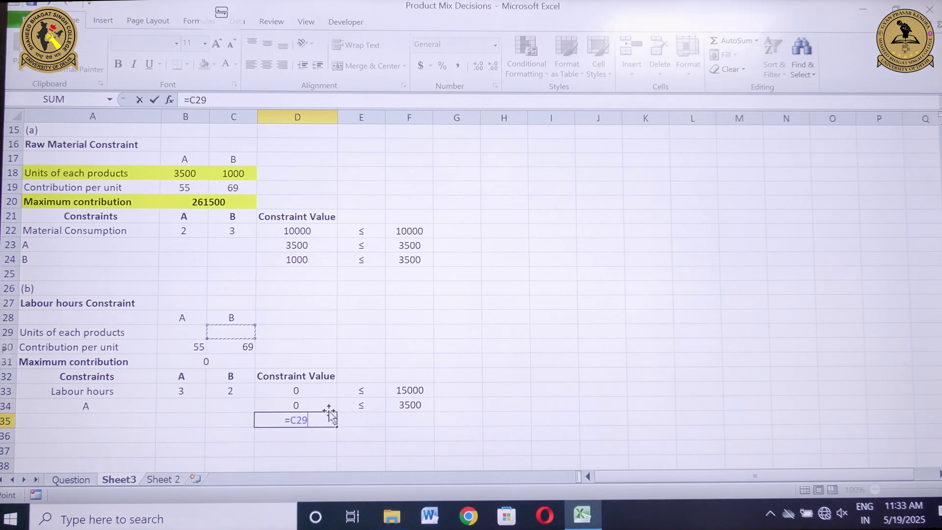
{"action": "key", "text": "Return"}
Step: Complete product B's constraint in row 35 with a ≤ sign in E35, the limit 3500 in F35 and the label B in A35
{"action": "left_click", "coordinate": [361, 405]}
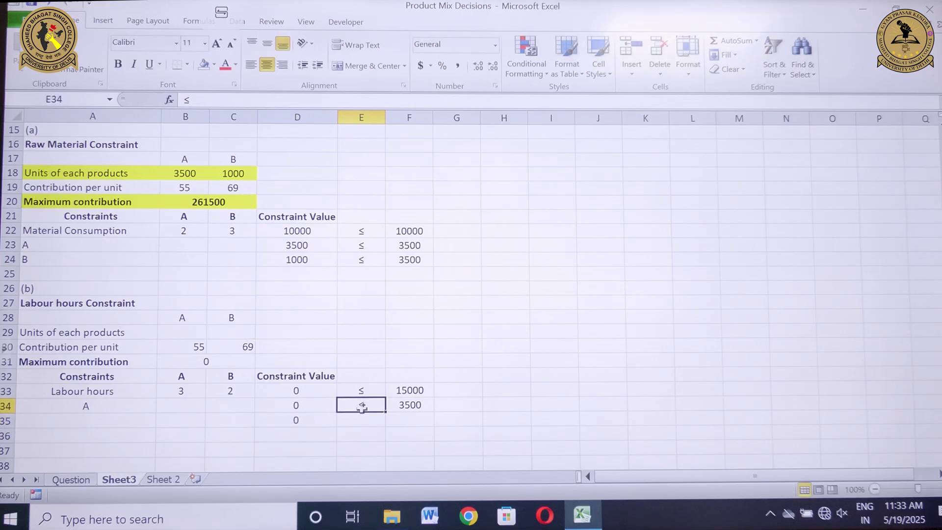
{"action": "key", "text": "ctrl+c"}
{"action": "left_click", "coordinate": [361, 421]}
{"action": "key", "text": "ctrl+v"}
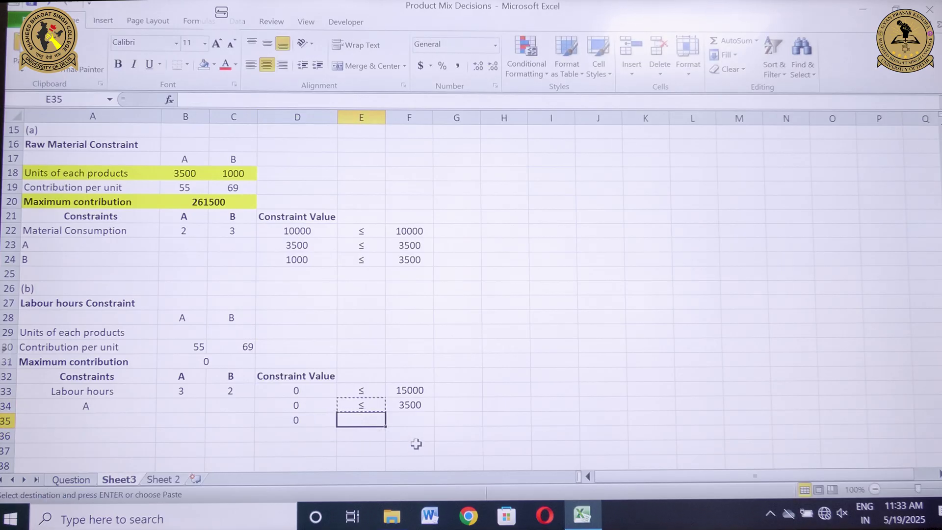
{"action": "left_click", "coordinate": [398, 419]}
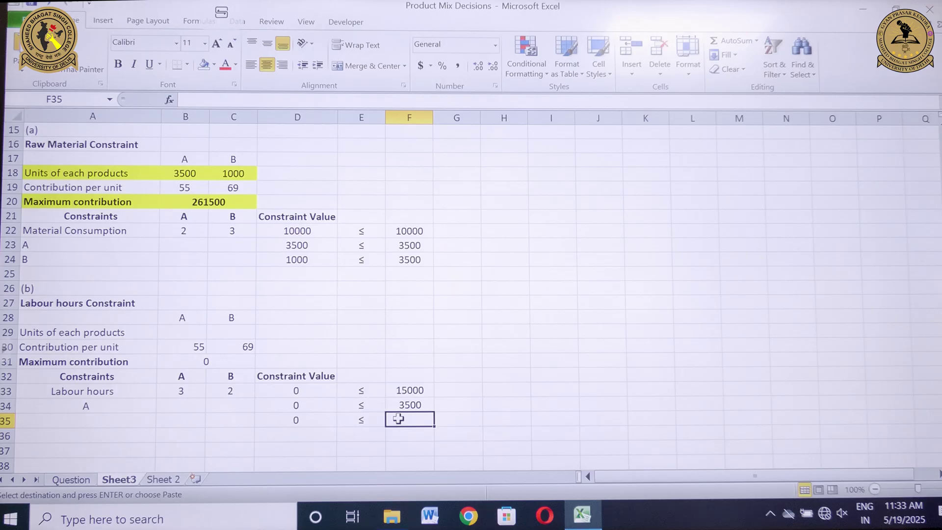
{"action": "type", "text": "3500"}
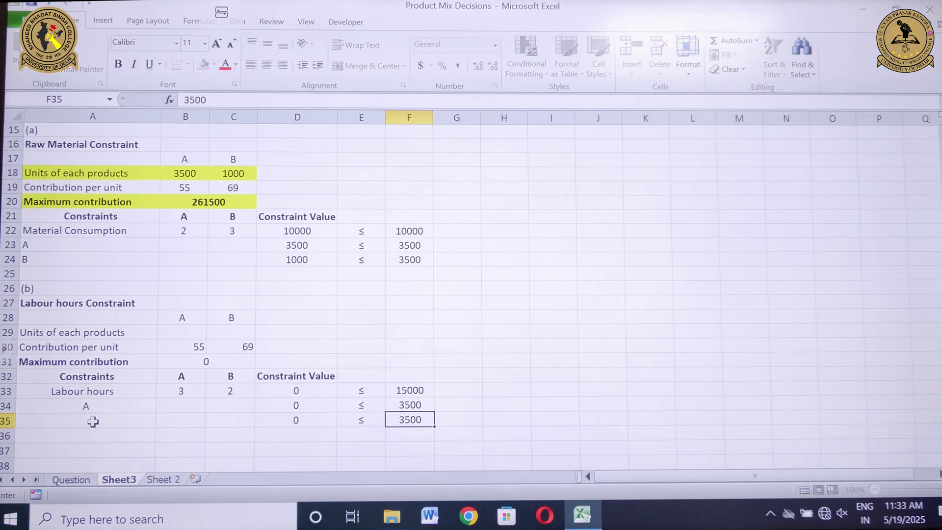
{"action": "left_click", "coordinate": [93, 421]}
{"action": "type", "text": "B"}
{"action": "key", "text": "Return"}
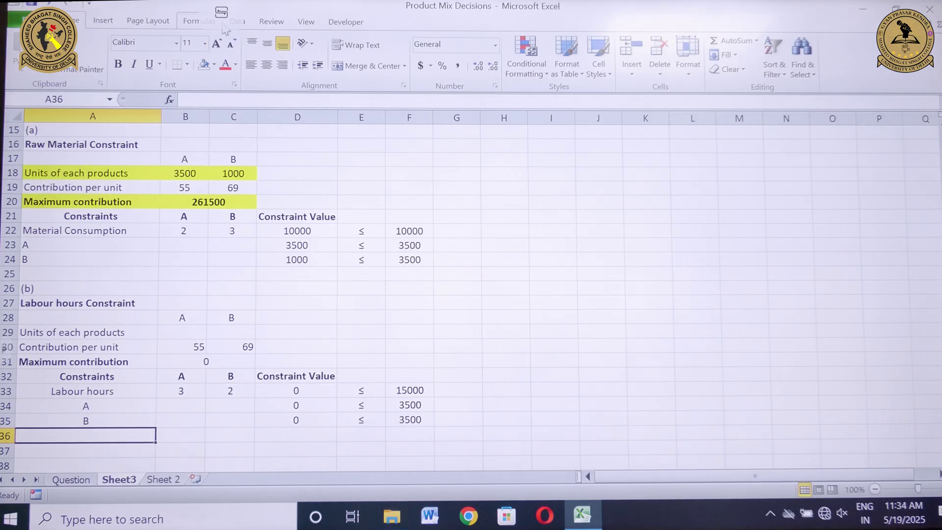
Step: Open Solver and replace the objective with the labour hours section's maximum contribution cell, $B$31
{"action": "left_click", "coordinate": [238, 21]}
{"action": "left_click", "coordinate": [788, 55]}
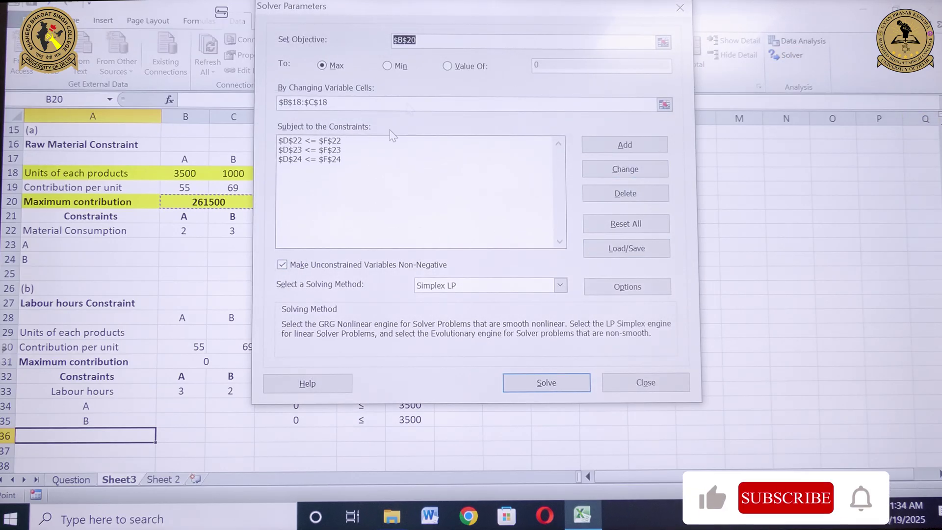
{"action": "left_click", "coordinate": [447, 43]}
{"action": "key", "text": "BackSpace"}
{"action": "key", "text": "BackSpace"}
{"action": "key", "text": "BackSpace"}
{"action": "key", "text": "BackSpace"}
{"action": "key", "text": "BackSpace"}
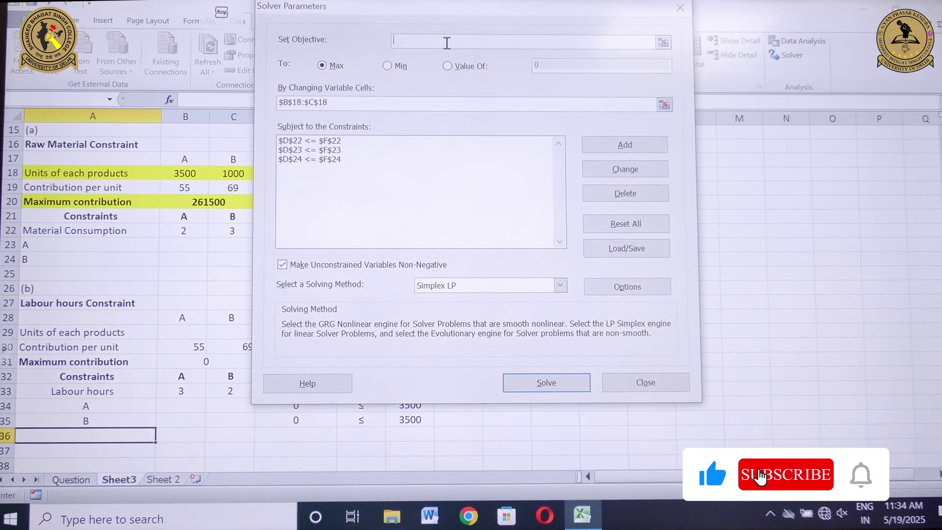
{"action": "left_click", "coordinate": [165, 364]}
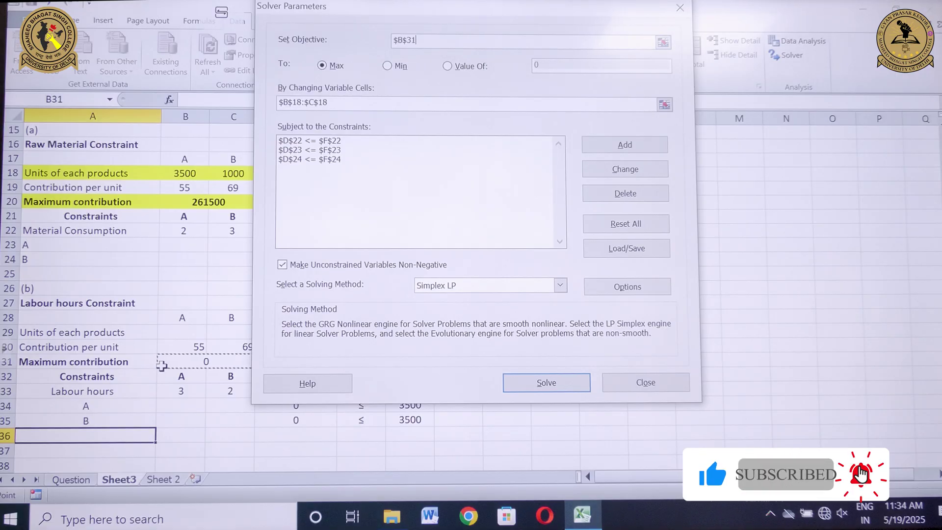
Step: Move the Solver dialog clear of the data and set the changing variable cells to $B$29:$C$29
{"action": "left_click_drag", "start_coordinate": [457, 7], "coordinate": [564, 18]}
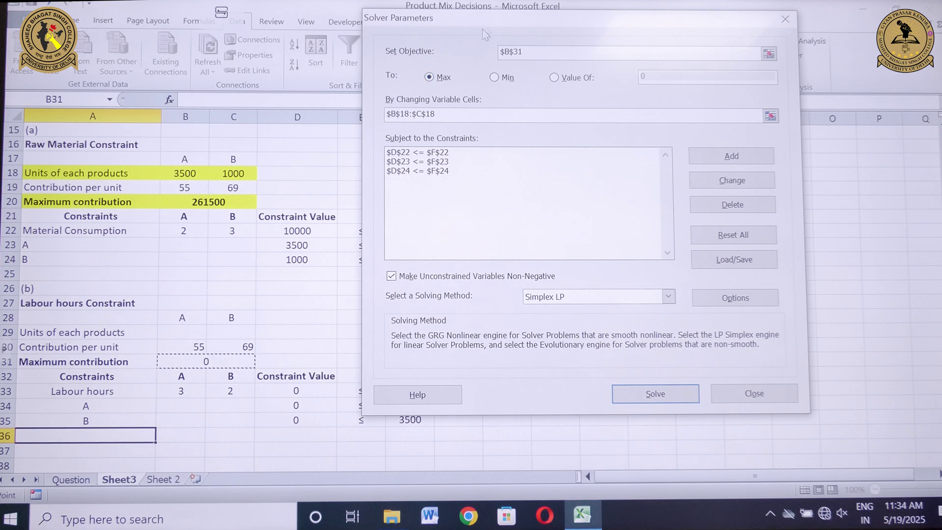
{"action": "left_click_drag", "start_coordinate": [500, 18], "coordinate": [602, 20]}
{"action": "left_click", "coordinate": [555, 117]}
{"action": "key", "text": "BackSpace"}
{"action": "key", "text": "BackSpace"}
{"action": "key", "text": "BackSpace"}
{"action": "key", "text": "BackSpace"}
{"action": "key", "text": "BackSpace"}
{"action": "key", "text": "BackSpace"}
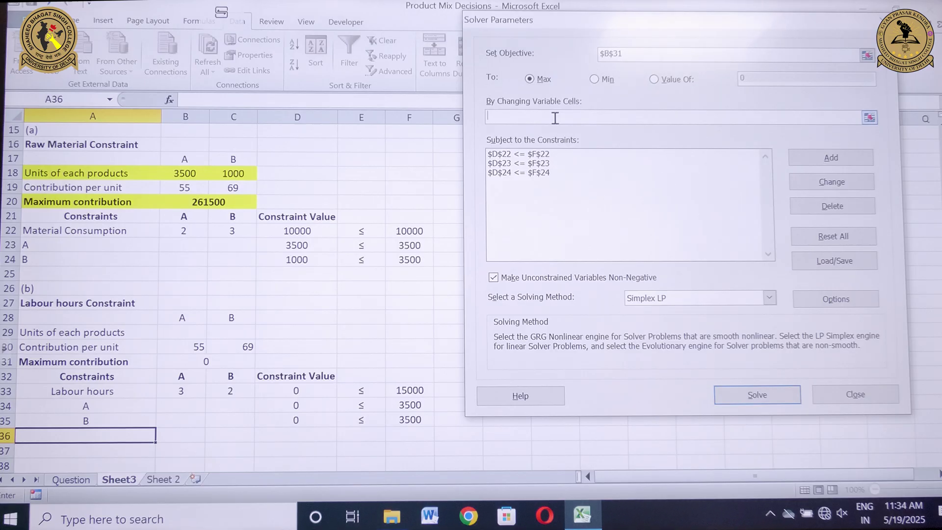
{"action": "left_click_drag", "start_coordinate": [175, 334], "coordinate": [219, 333]}
Step: Delete the three raw material constraints on rows 22 to 24 from the Solver constraint list
{"action": "left_click", "coordinate": [532, 164]}
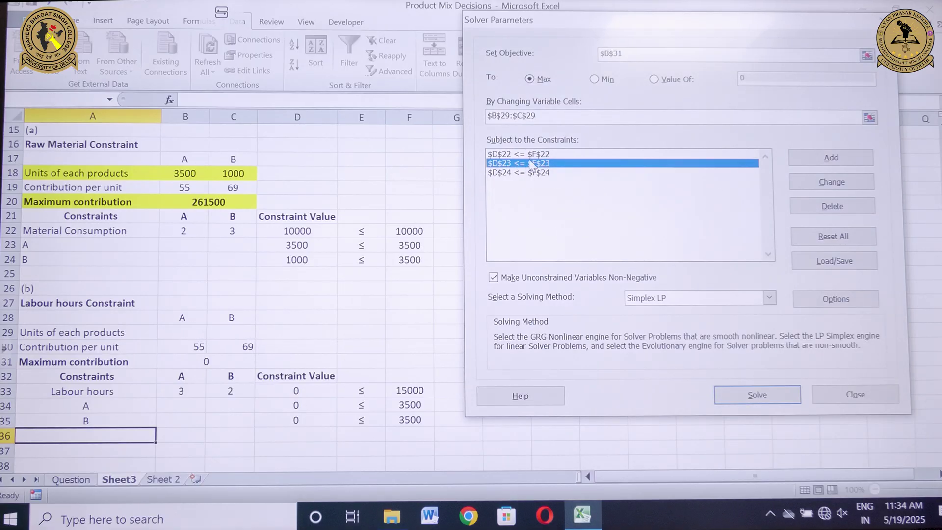
{"action": "left_click", "coordinate": [832, 207]}
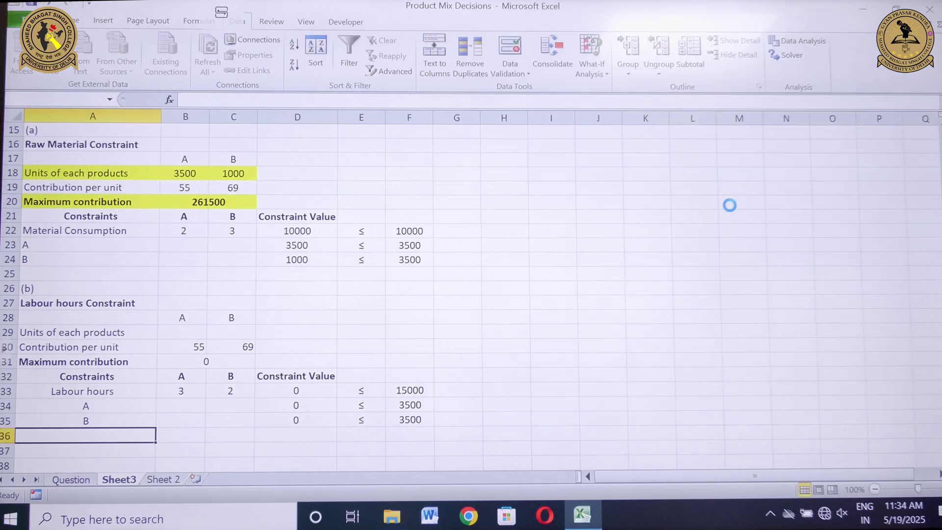
{"action": "left_click", "coordinate": [520, 165]}
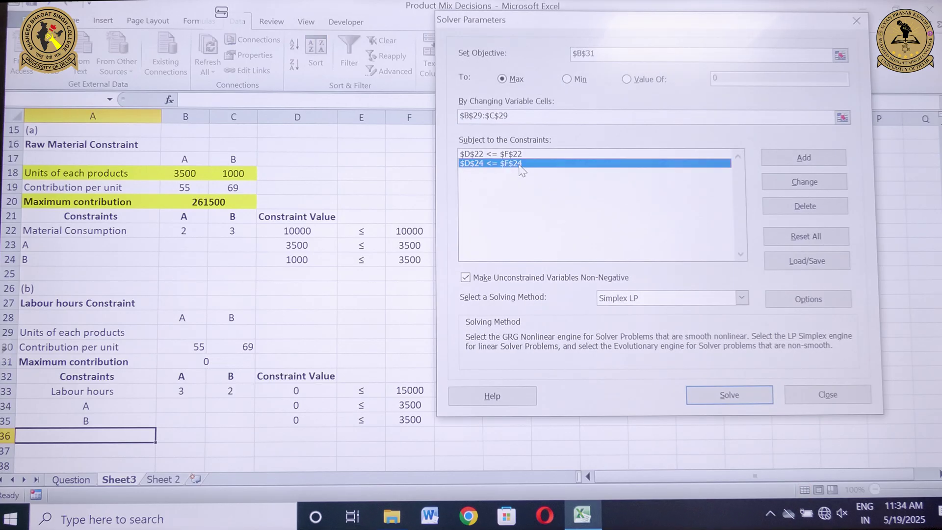
{"action": "left_click", "coordinate": [805, 206]}
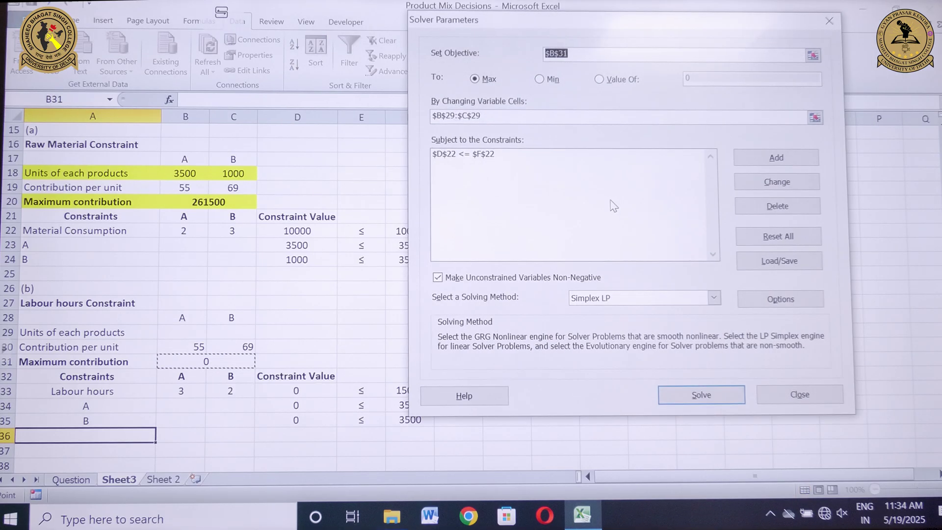
{"action": "left_click", "coordinate": [487, 156]}
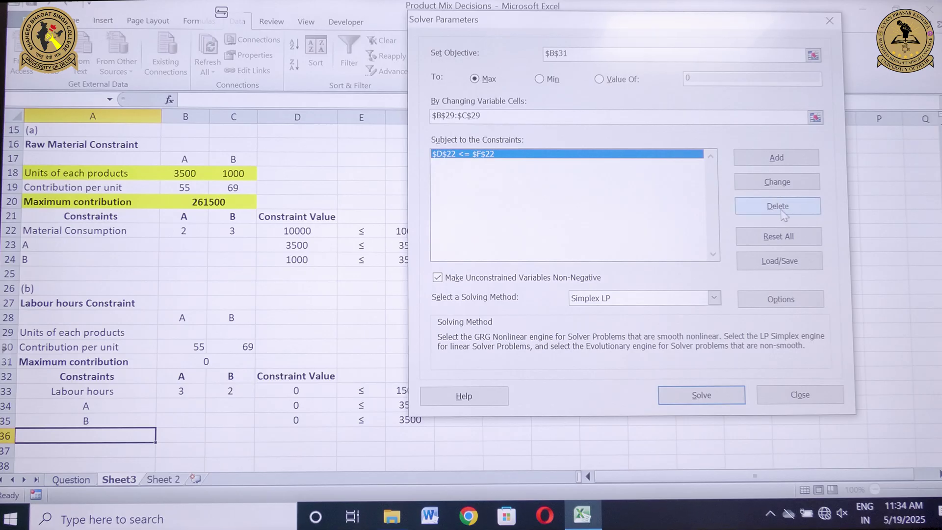
{"action": "left_click", "coordinate": [781, 207]}
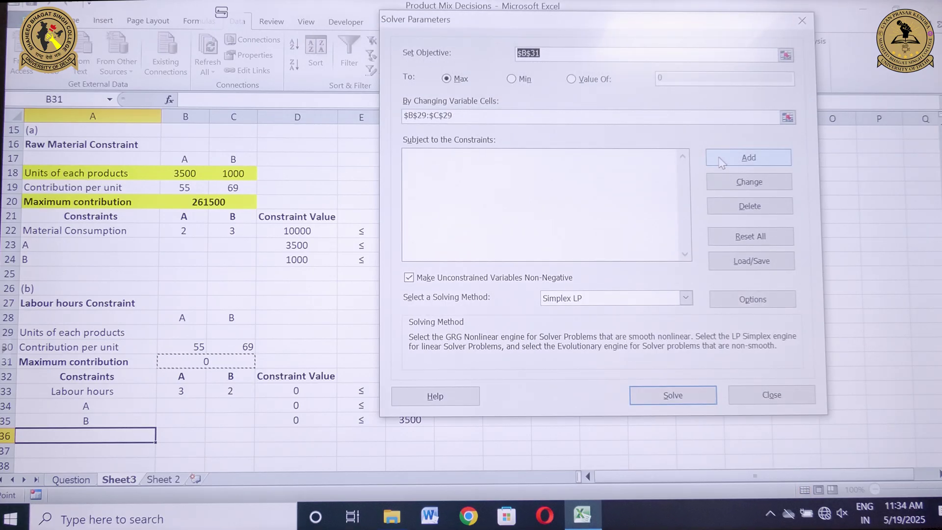
Step: Add the labour hours constraint $D$33 <= $F$33 to the Solver model
{"action": "left_click", "coordinate": [722, 161]}
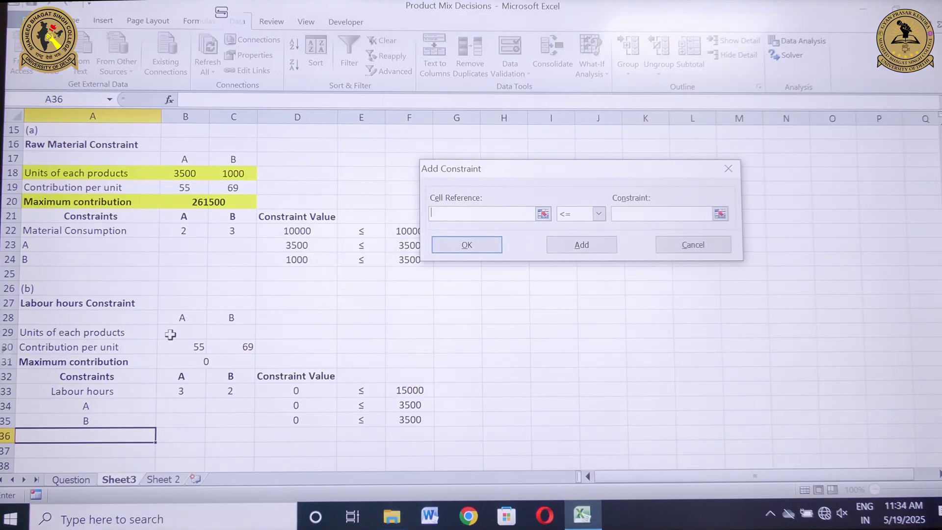
{"action": "left_click", "coordinate": [290, 387]}
{"action": "left_click", "coordinate": [616, 212]}
{"action": "left_click", "coordinate": [403, 391]}
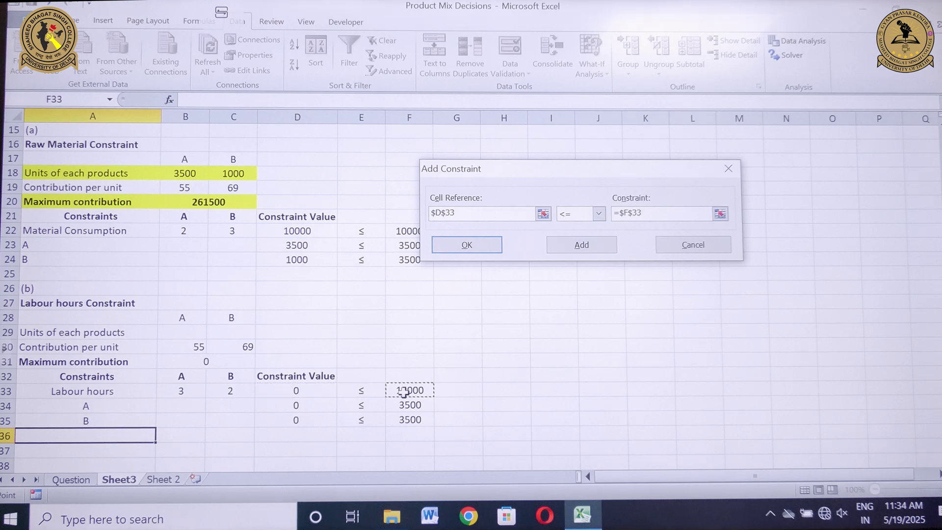
{"action": "left_click", "coordinate": [581, 247]}
Step: Add the unit constraints $D$34 <= $F$34 for product A and $D$35 <= $F$35 for product B, finishing constraint entry
{"action": "left_click", "coordinate": [283, 410]}
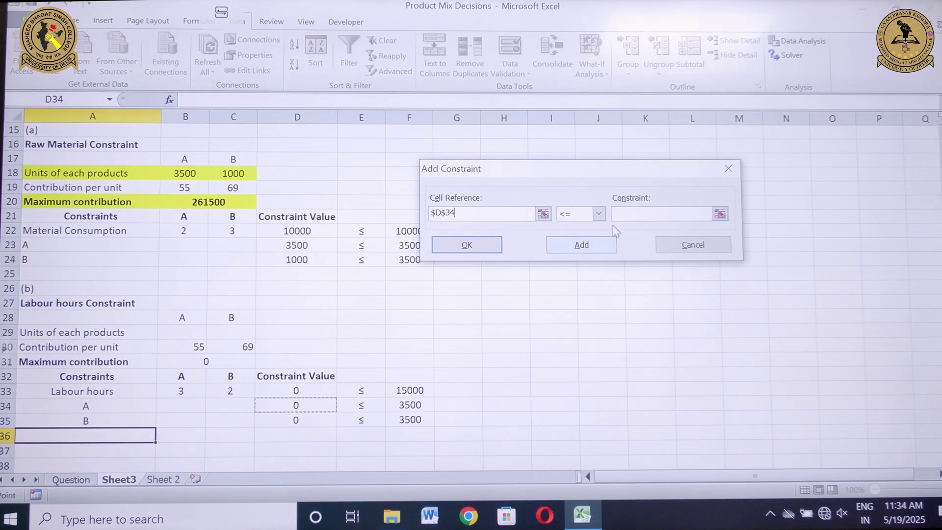
{"action": "left_click", "coordinate": [633, 210]}
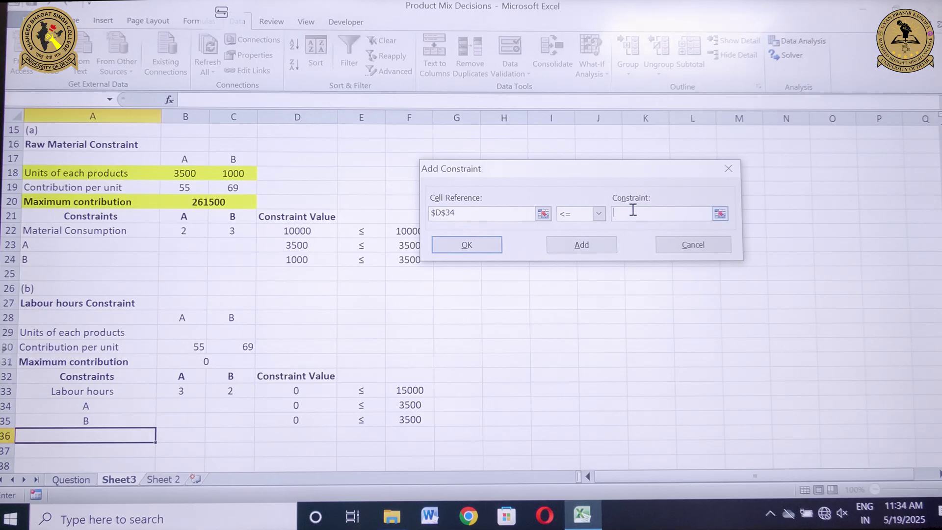
{"action": "left_click", "coordinate": [411, 403]}
{"action": "left_click", "coordinate": [608, 246]}
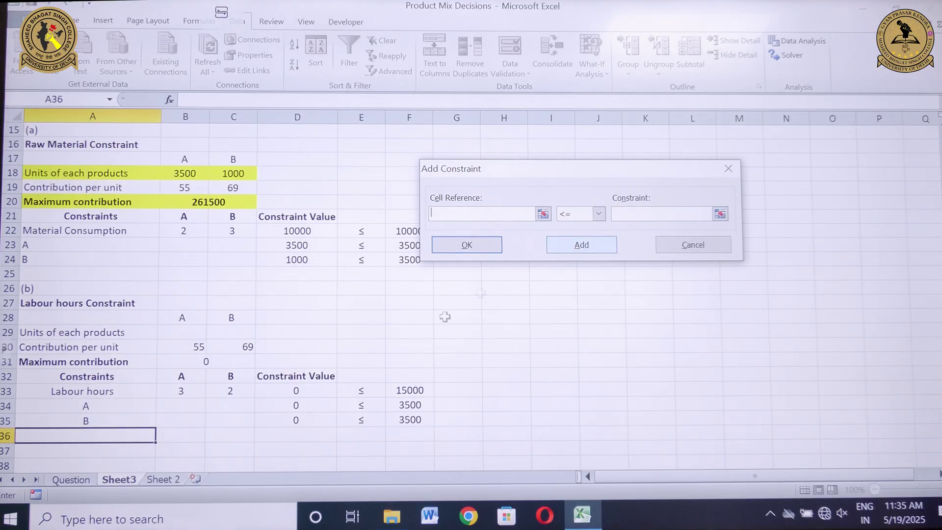
{"action": "left_click", "coordinate": [309, 420]}
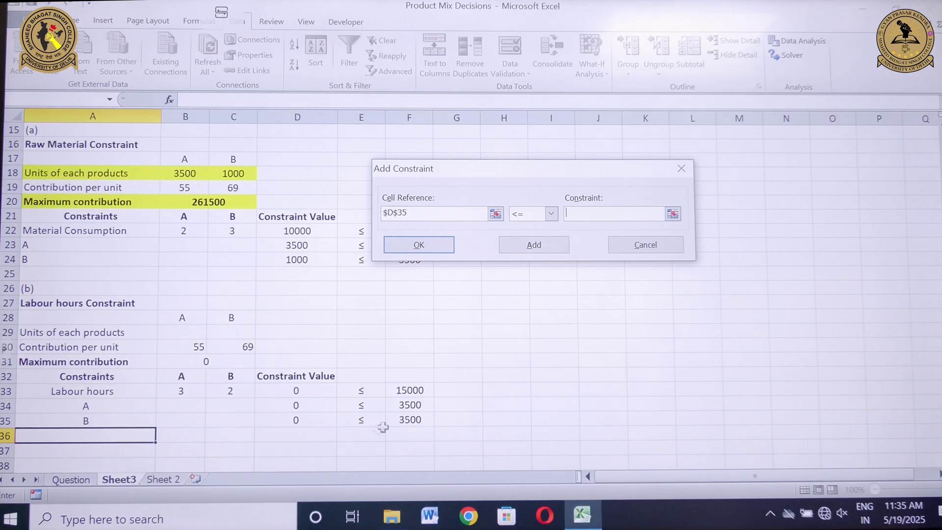
{"action": "left_click", "coordinate": [402, 420]}
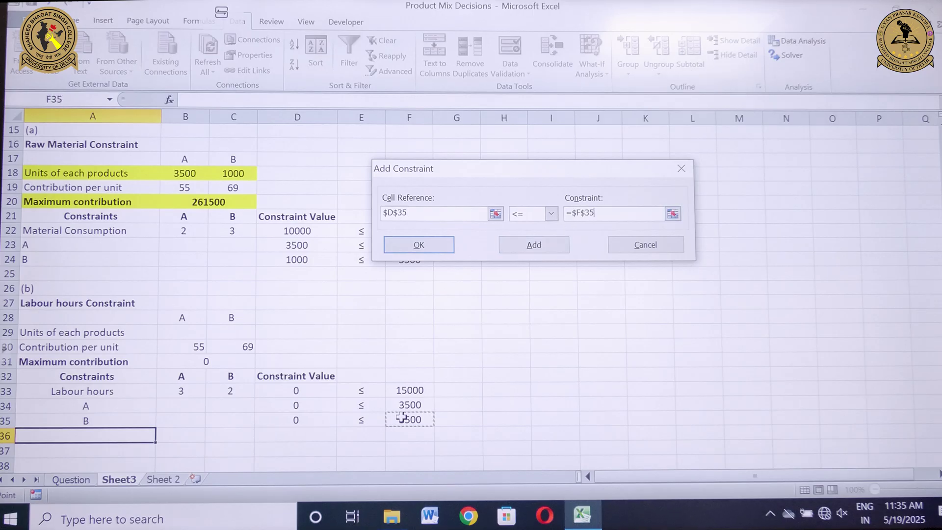
{"action": "left_click", "coordinate": [511, 246]}
{"action": "left_click", "coordinate": [625, 248]}
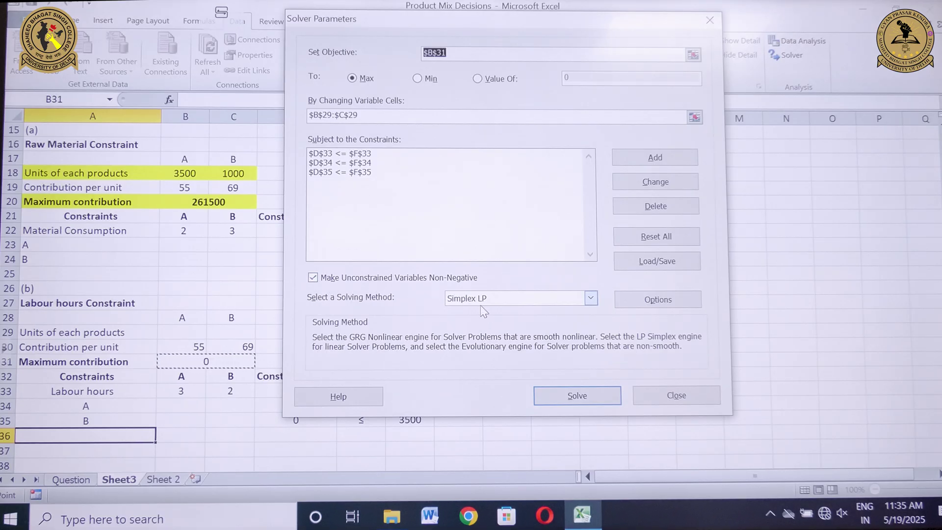
Step: Solve the labour hours model with Simplex LP and keep the Solver solution
{"action": "left_click", "coordinate": [569, 398]}
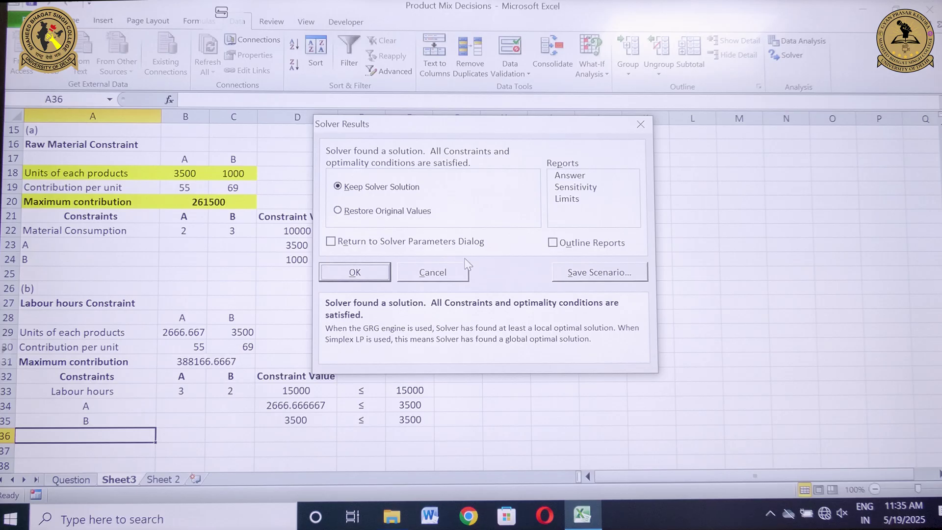
{"action": "left_click", "coordinate": [373, 276]}
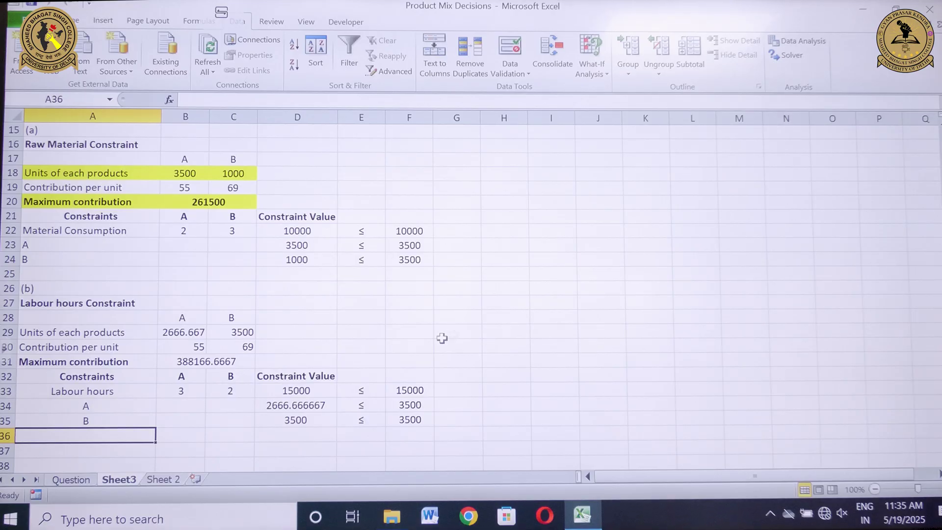
Step: Show the labour hours section's product units and maximum contribution as whole numbers and highlight rows 29 and 31 yellow across A:C
{"action": "left_click_drag", "start_coordinate": [191, 334], "coordinate": [236, 336]}
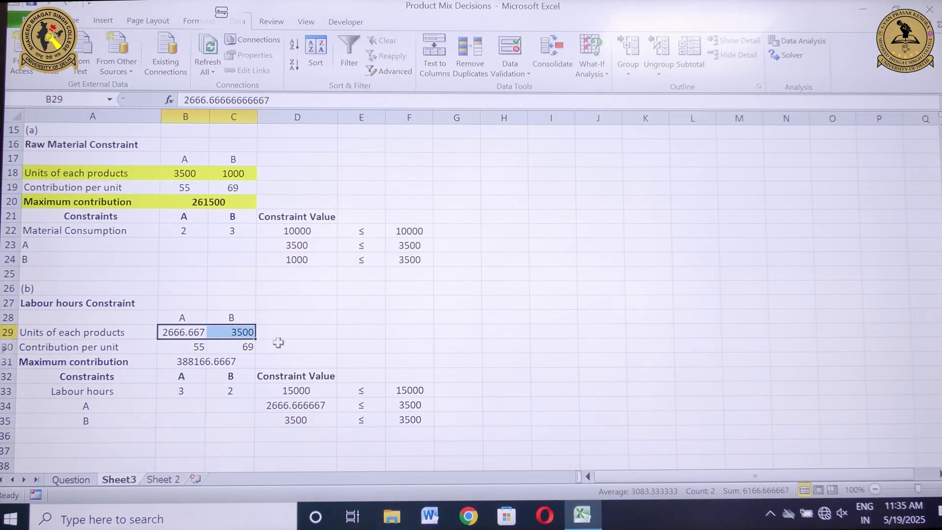
{"action": "left_click", "coordinate": [79, 20]}
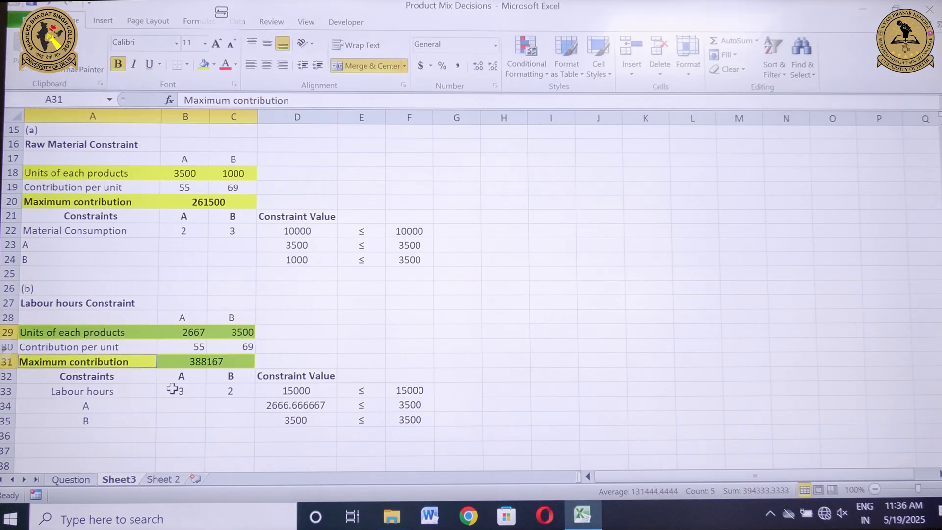
{"action": "left_click", "coordinate": [171, 387]}
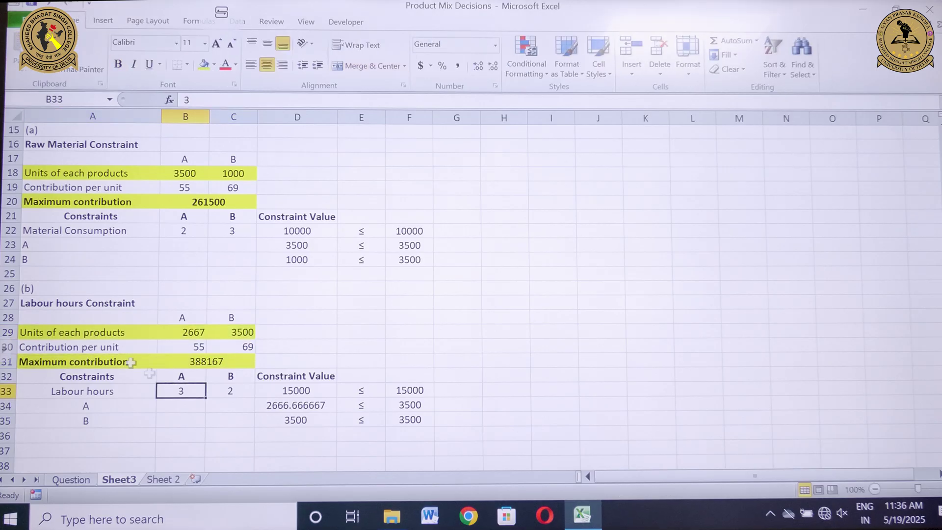
{"action": "left_click_drag", "start_coordinate": [95, 333], "coordinate": [260, 333]}
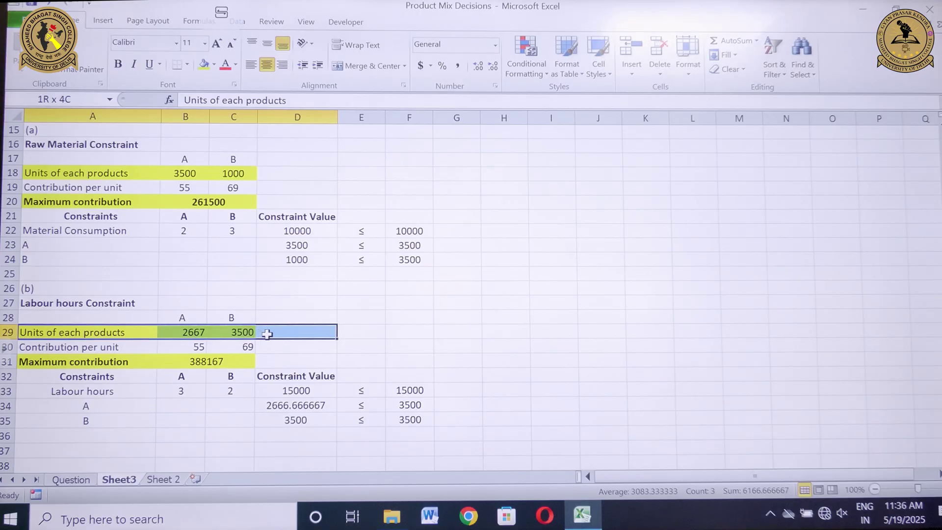
{"action": "left_click", "coordinate": [246, 361]}
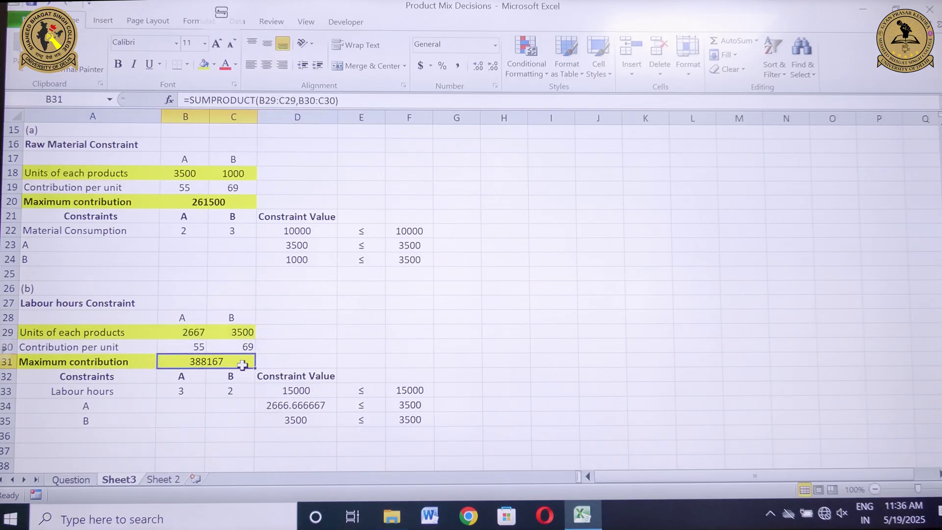